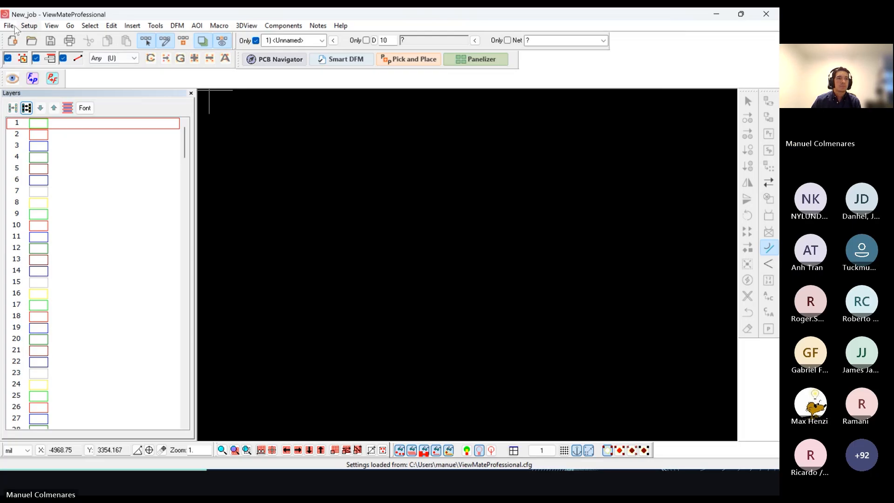
# Step: Start a directory import and browse to the Pentalogix folder on the Desktop
pyautogui.click(9, 25)
pyautogui.moveTo(112, 150)
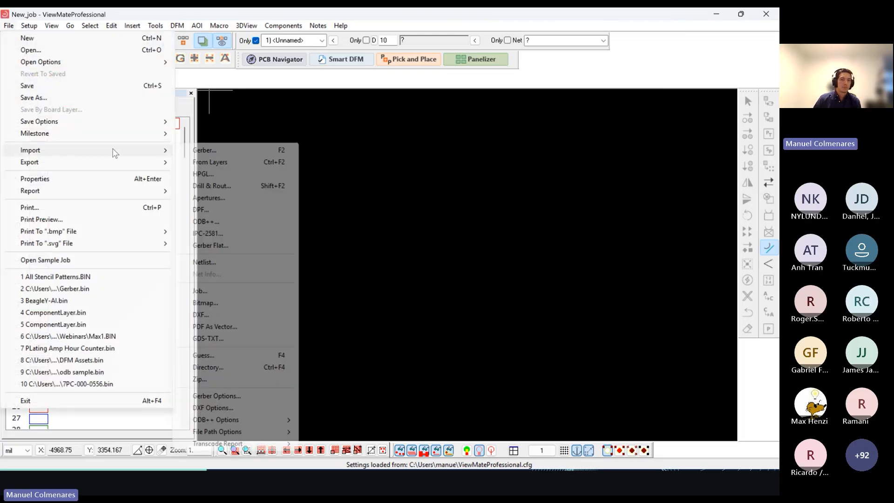
pyautogui.click(226, 370)
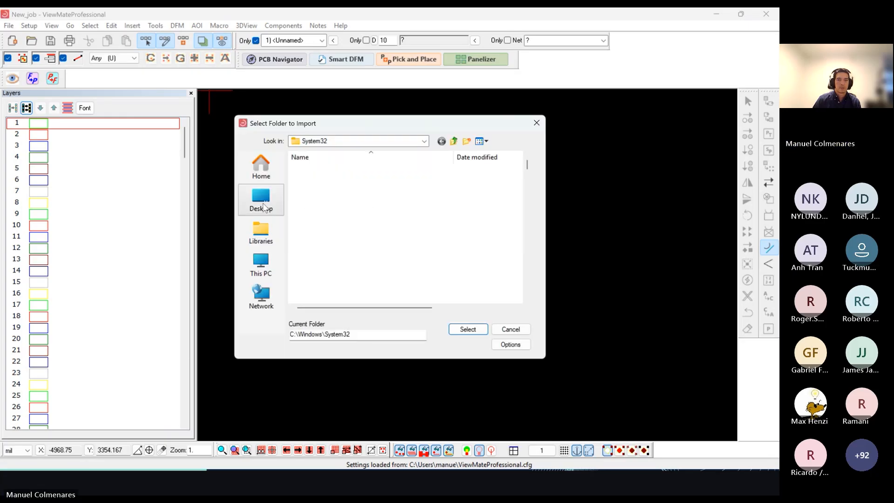
pyautogui.click(261, 201)
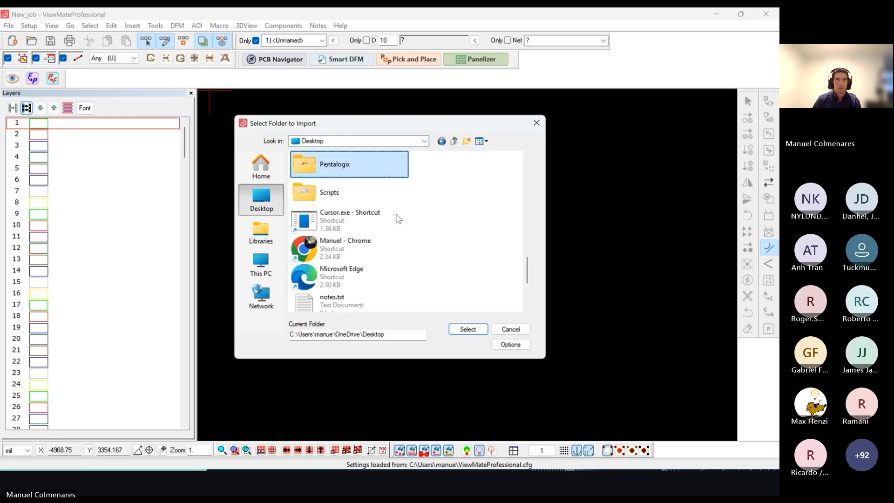
pyautogui.press('Return')
# Step: Choose the Gerber folder inside Webinars > PCB Navigator and import the scanned files with their detected formats
pyautogui.press('Down')
pyautogui.press('Down')
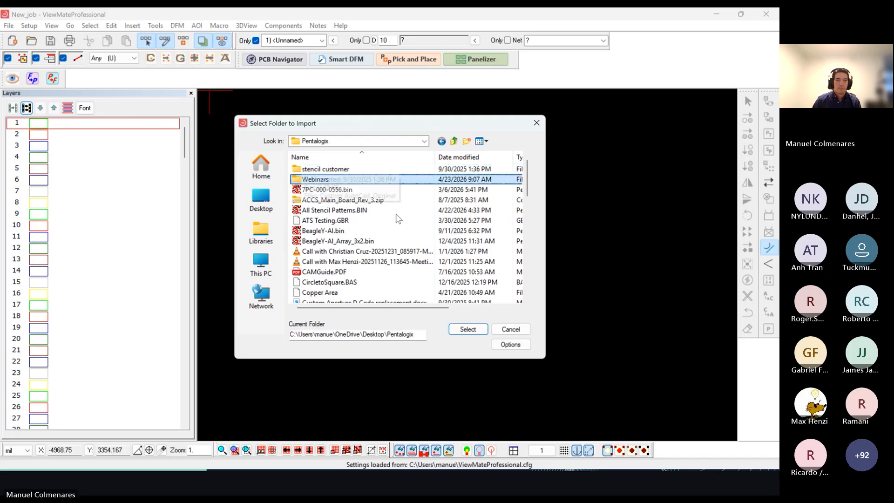
pyautogui.press('Return')
pyautogui.press('Down')
pyautogui.press('Down')
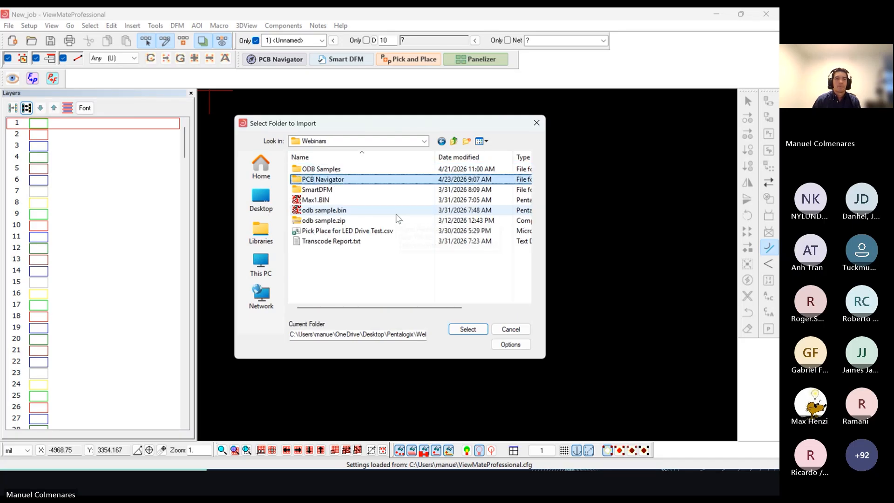
pyautogui.press('Return')
pyautogui.doubleClick(333, 172)
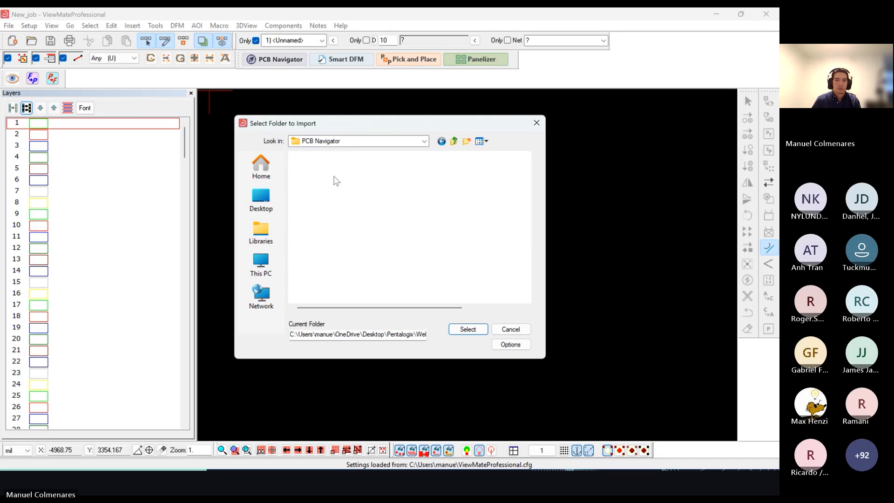
pyautogui.scroll(-4, 446, 222)
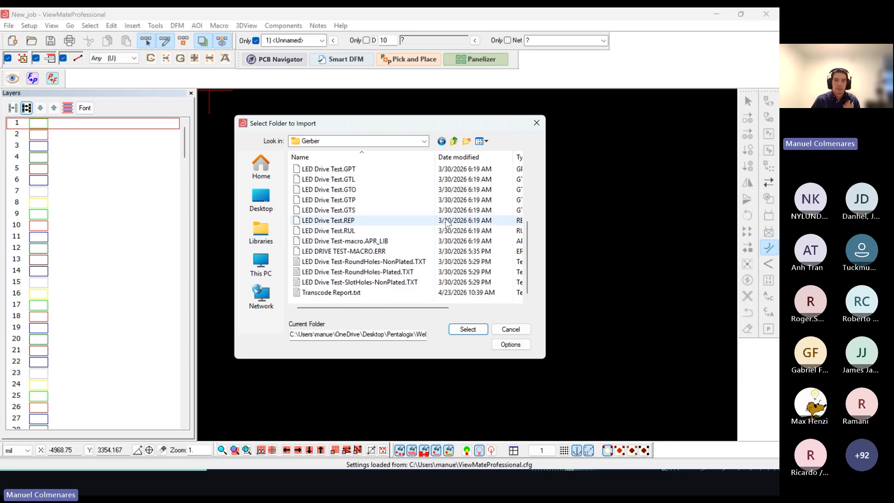
pyautogui.click(467, 330)
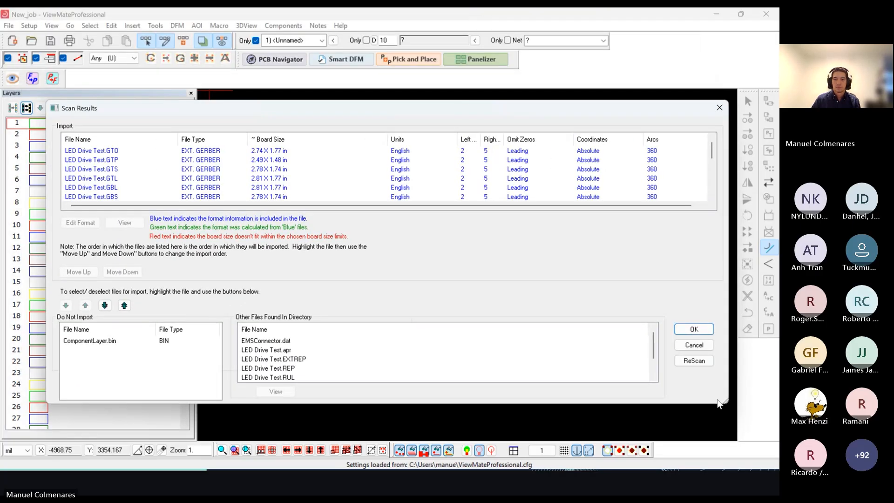
pyautogui.moveTo(724, 404); pyautogui.dragTo(569, 408)
pyautogui.press('Return')
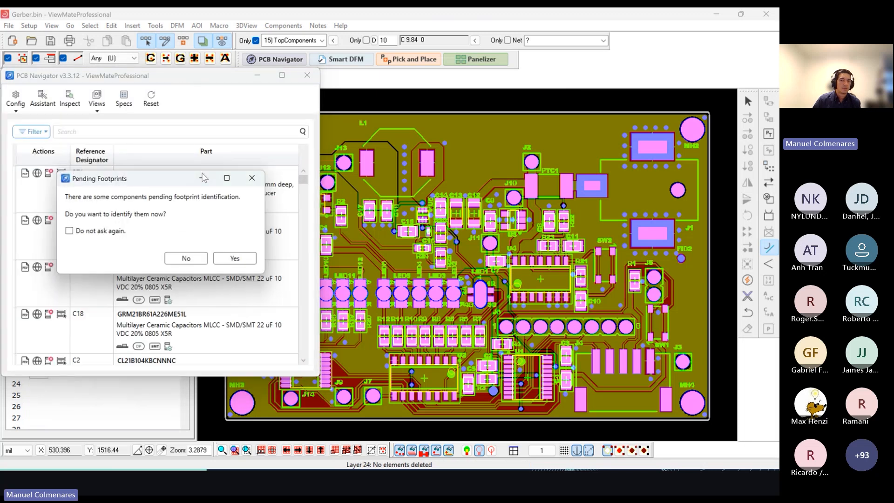
# Step: Decline identifying the pending footprints and start PCB Navigator over, discarding unsaved changes
pyautogui.click(186, 258)
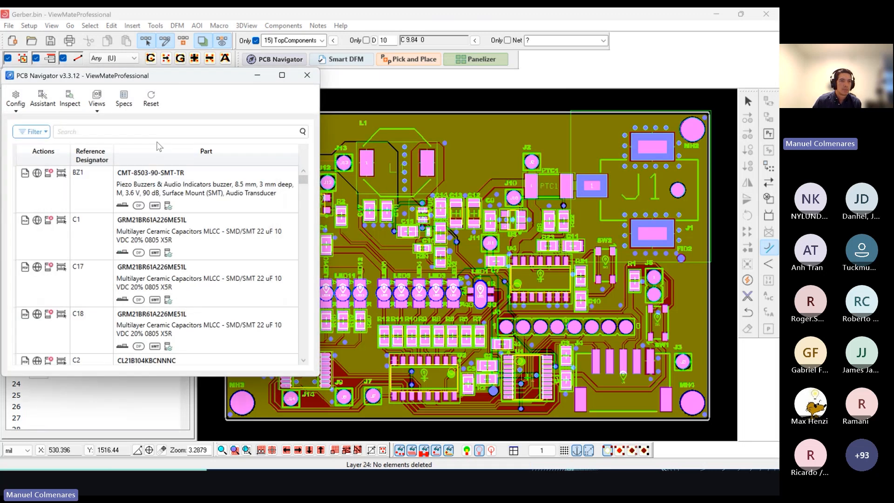
pyautogui.click(16, 98)
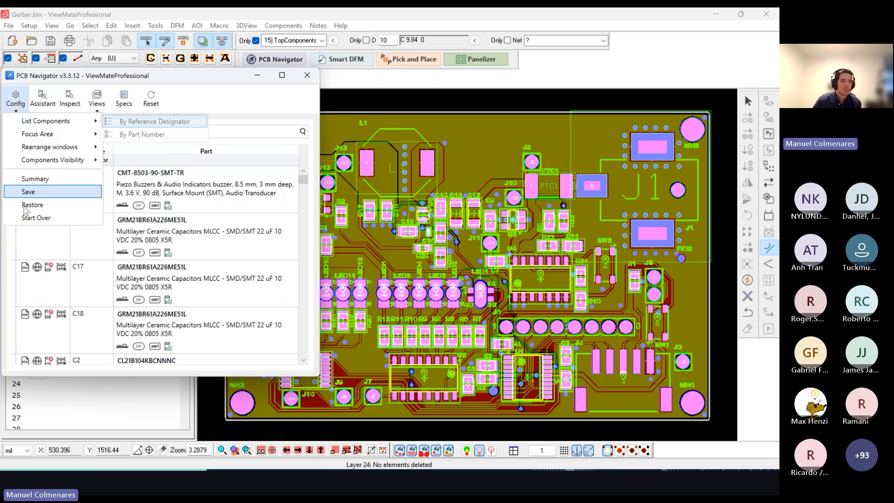
pyautogui.click(35, 217)
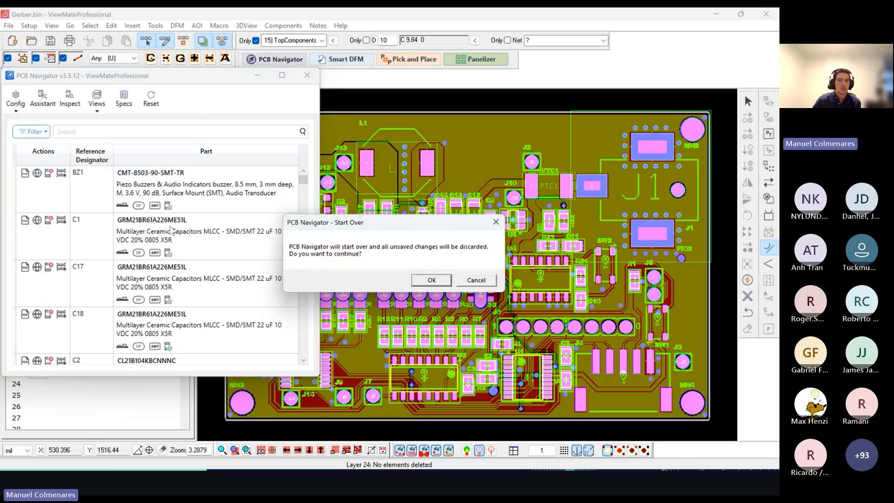
pyautogui.click(429, 280)
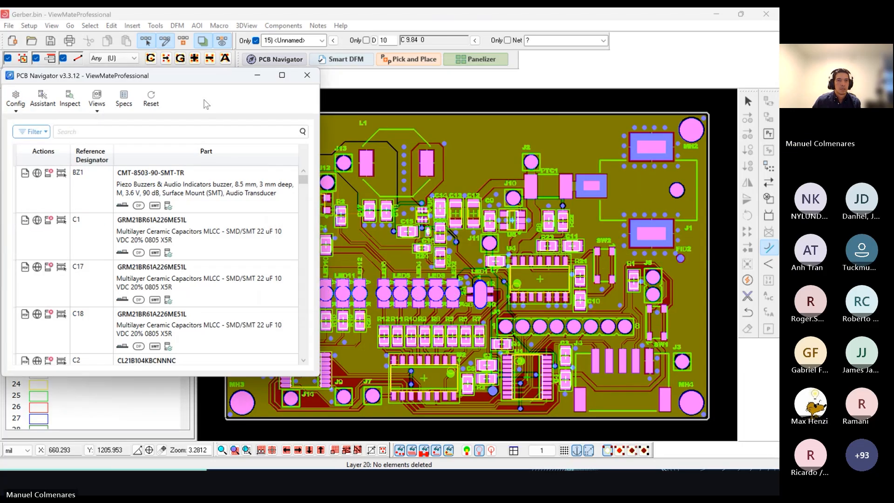
pyautogui.moveTo(194, 81); pyautogui.dragTo(196, 60)
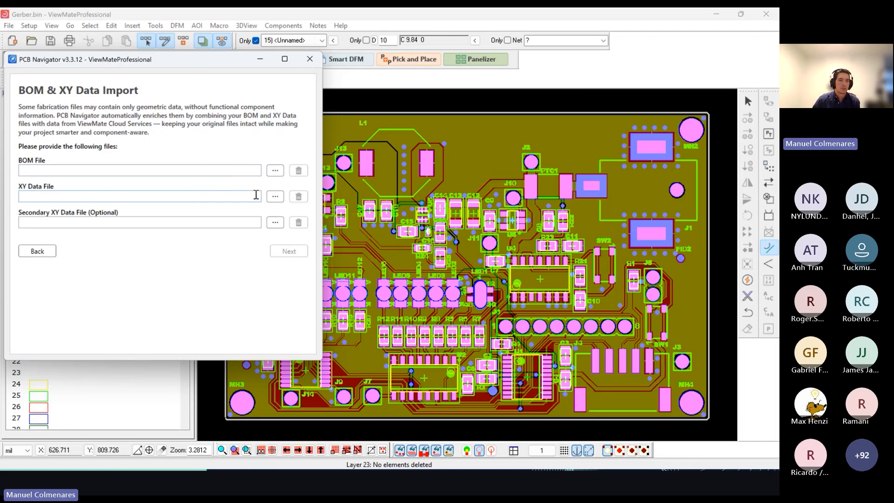
# Step: Load Bill of Materials-LED Drive Test.xlsx as the BOM file and set its Name/Footprint/Designator row as the header row
pyautogui.click(275, 171)
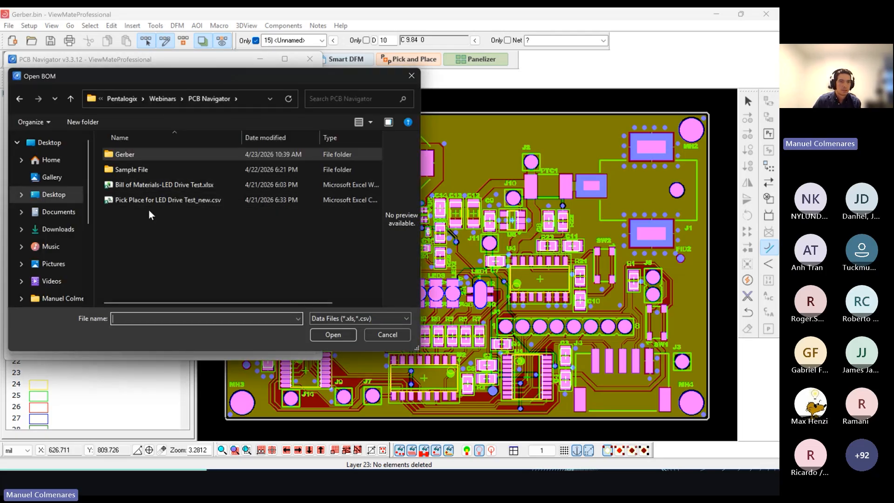
pyautogui.doubleClick(154, 186)
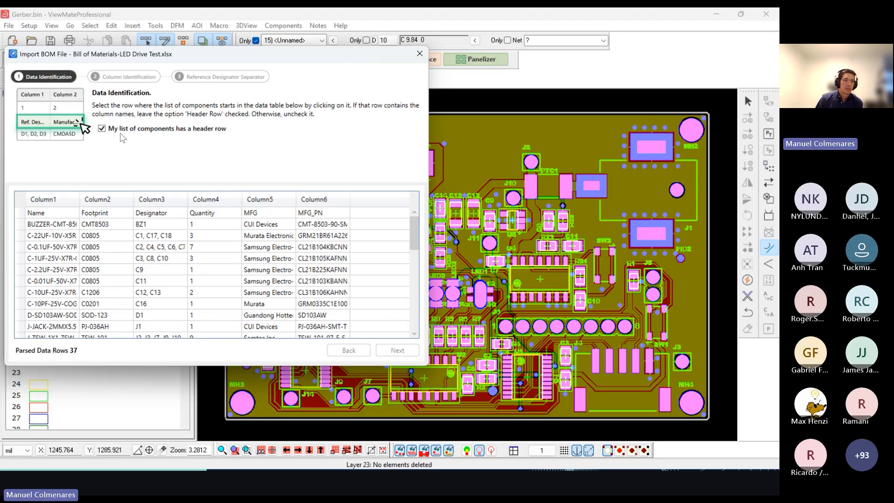
pyautogui.click(68, 215)
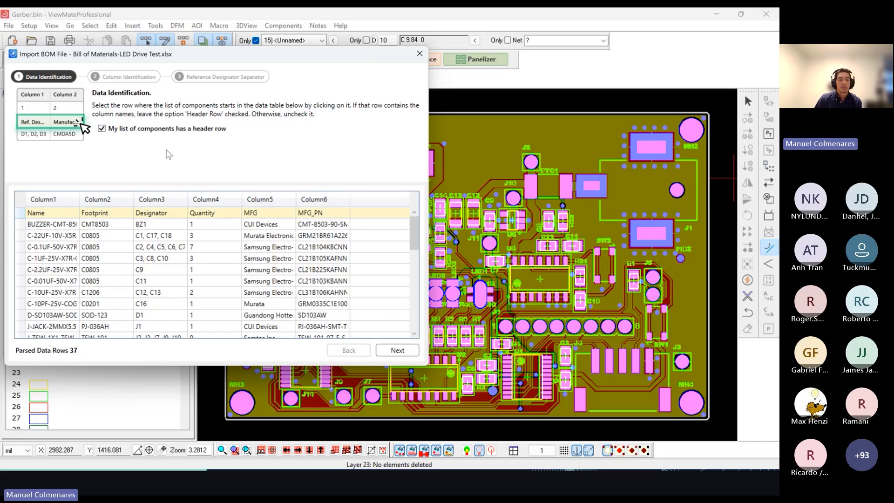
pyautogui.click(396, 354)
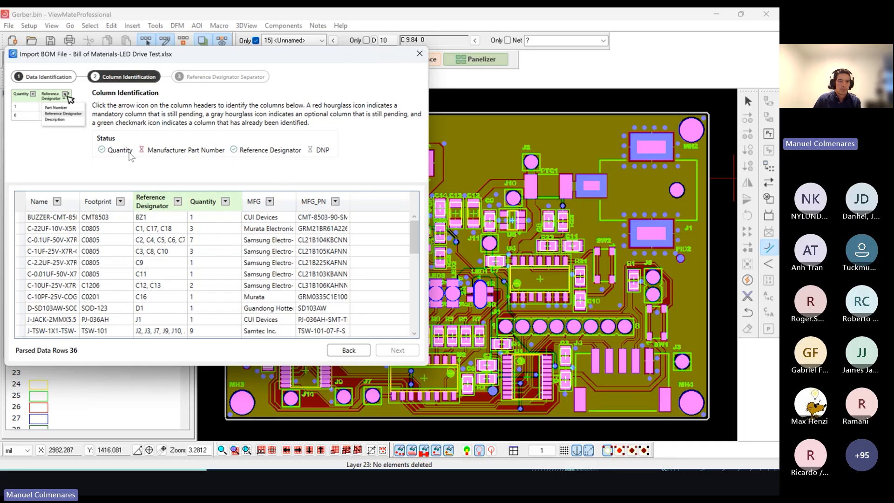
# Step: Identify the MFG_PN column as Manufacturer Part Number and finalize the BOM import with comma as the field separator
pyautogui.click(335, 201)
pyautogui.click(353, 239)
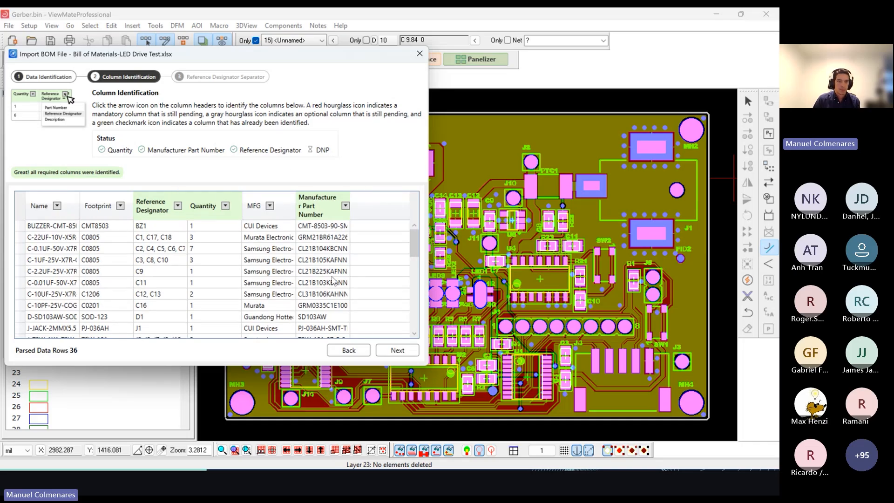
pyautogui.click(393, 352)
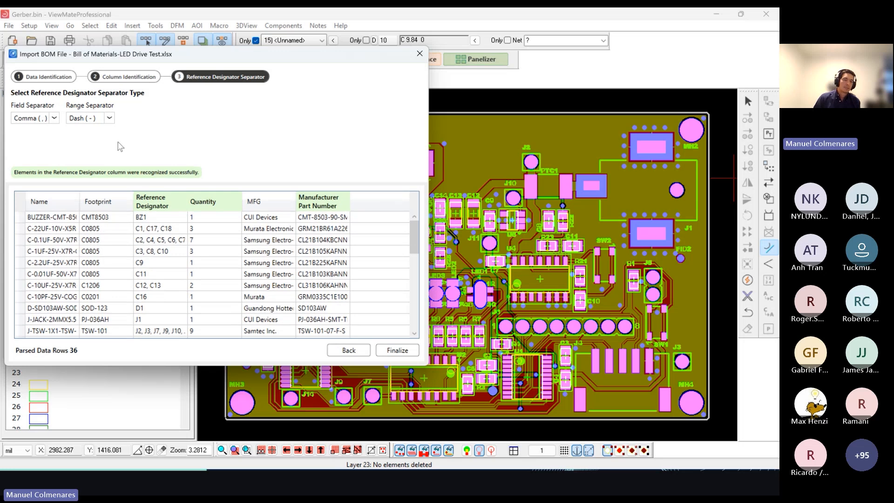
pyautogui.click(53, 120)
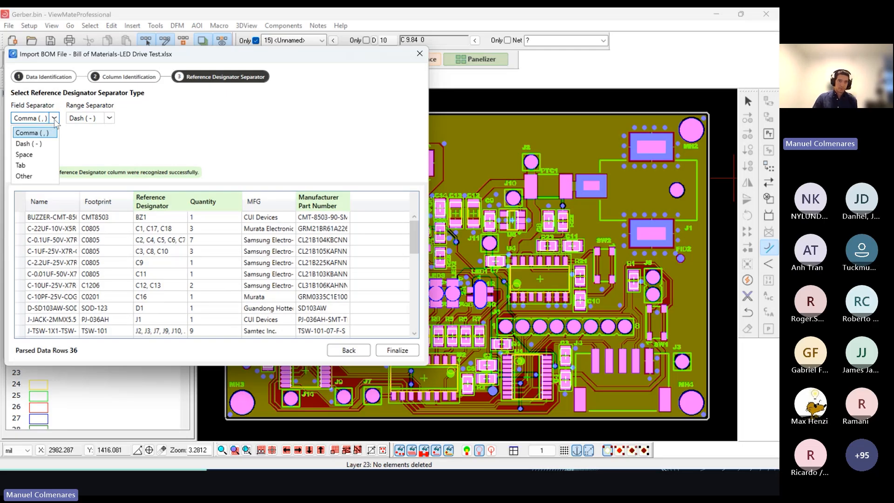
pyautogui.click(55, 120)
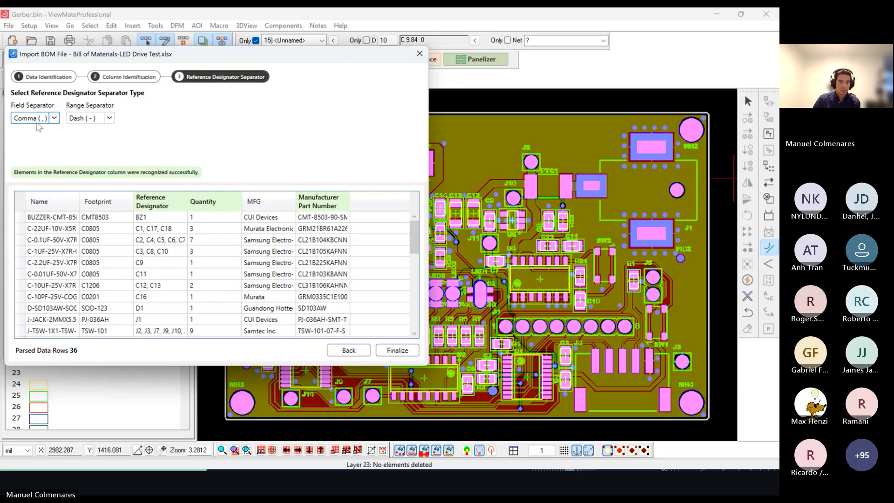
pyautogui.click(397, 351)
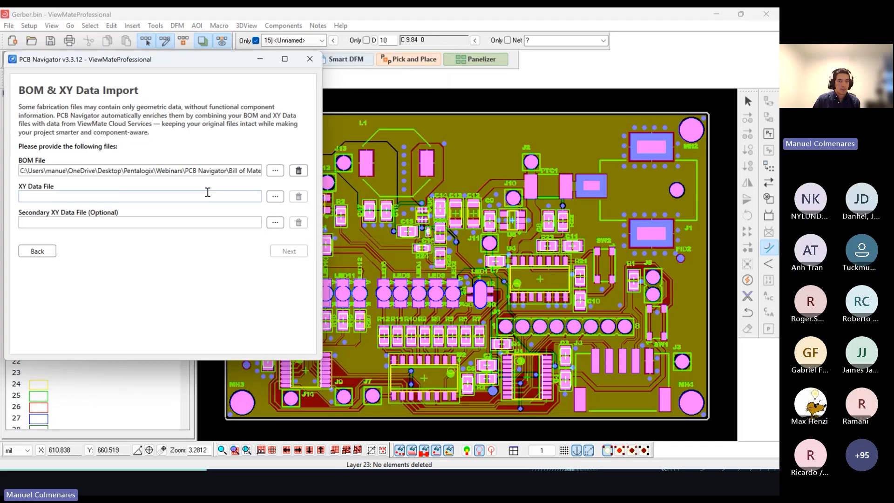
# Step: Load Pick Place for LED Drive Test_new.csv from the PCB Navigator folder as XY data and accept the comma-separated reading settings
pyautogui.click(276, 197)
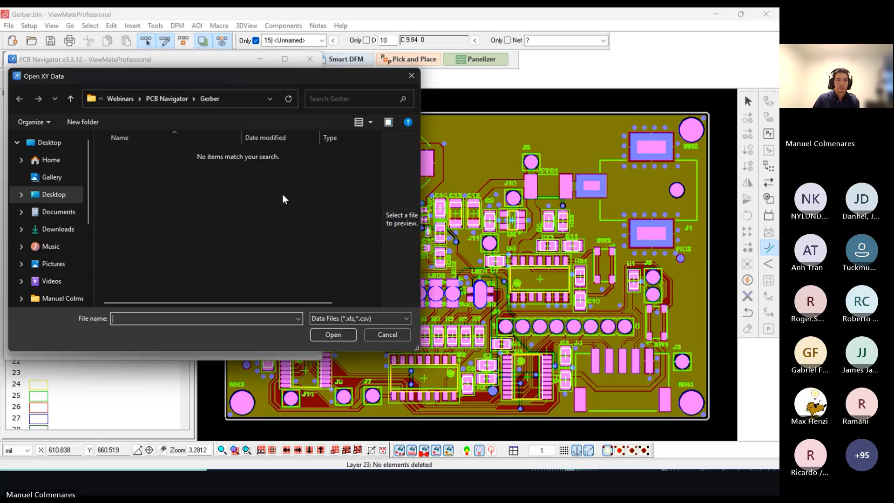
pyautogui.click(171, 98)
pyautogui.doubleClick(170, 200)
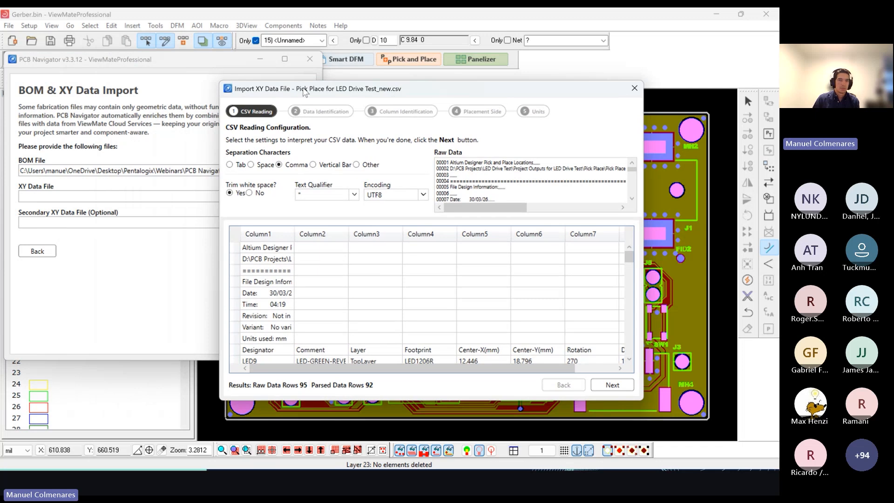
pyautogui.moveTo(305, 92); pyautogui.dragTo(226, 98)
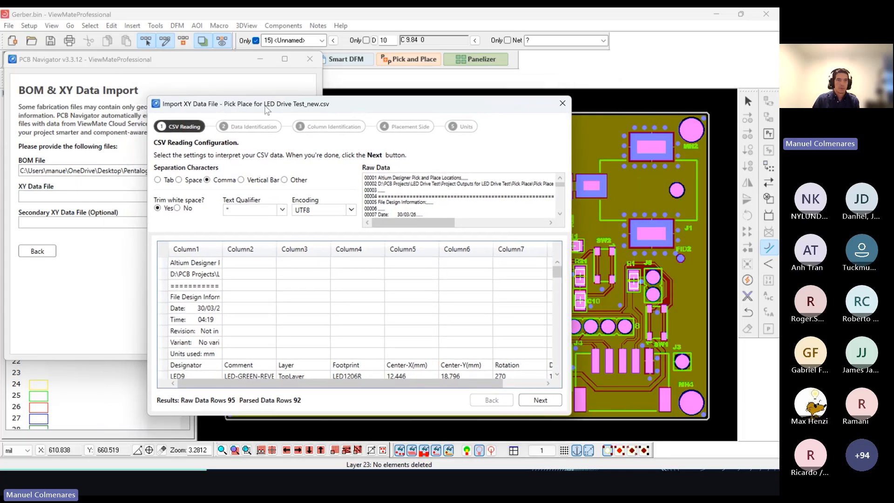
pyautogui.moveTo(266, 108); pyautogui.dragTo(205, 91)
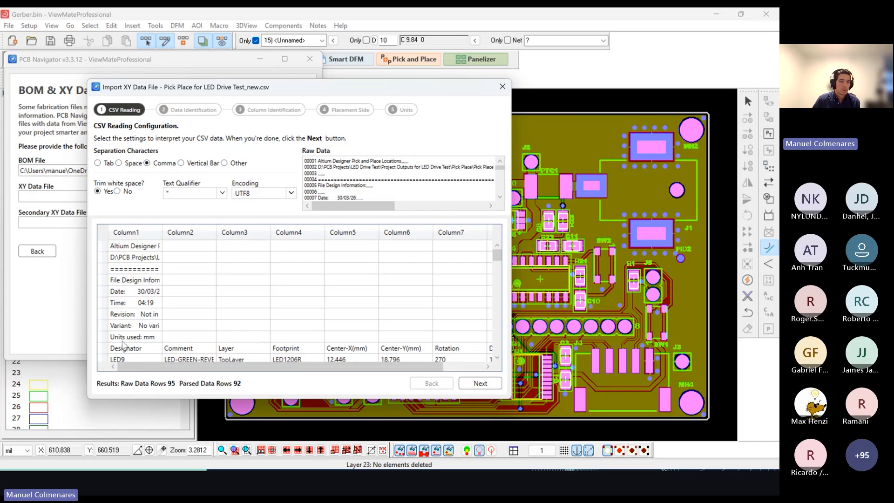
pyautogui.click(478, 384)
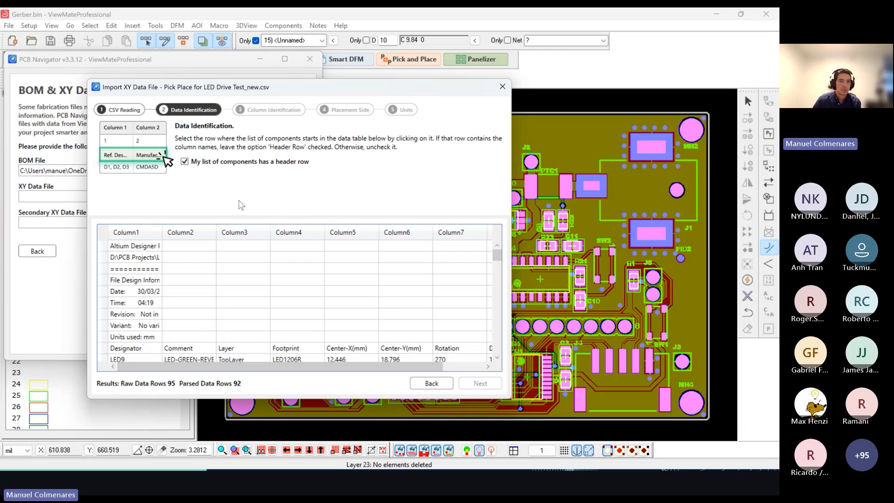
# Step: Set the Designator row as the XY data's header row, then check and accept the identified columns
pyautogui.click(175, 349)
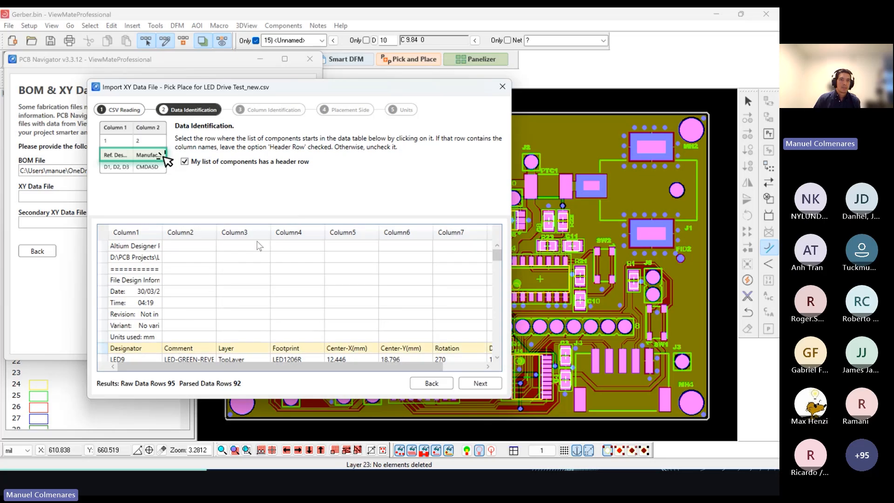
pyautogui.click(480, 383)
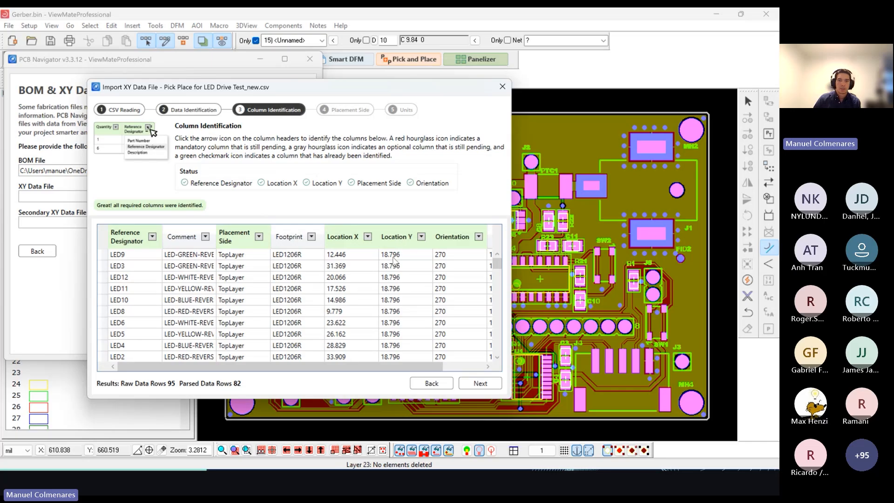
pyautogui.moveTo(433, 366); pyautogui.dragTo(472, 370)
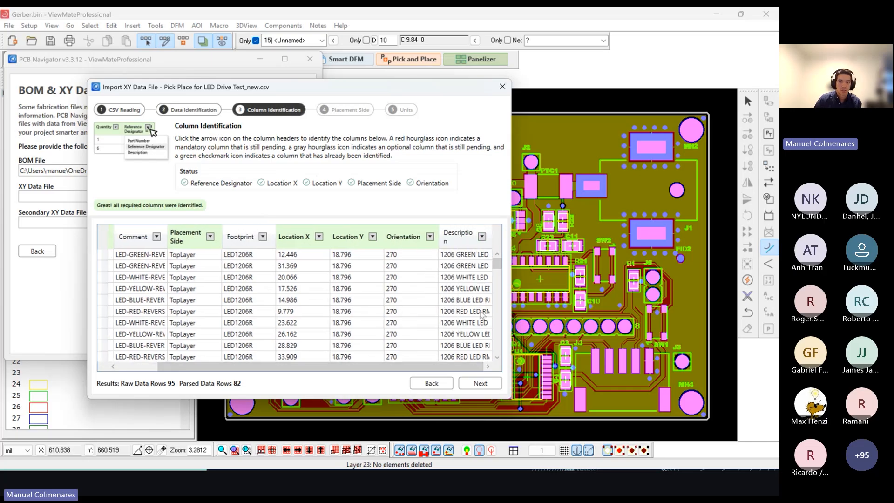
pyautogui.moveTo(497, 263)
pyautogui.mouseDown()
pyautogui.moveTo(499, 281)
pyautogui.moveTo(497, 262)
pyautogui.mouseUp()
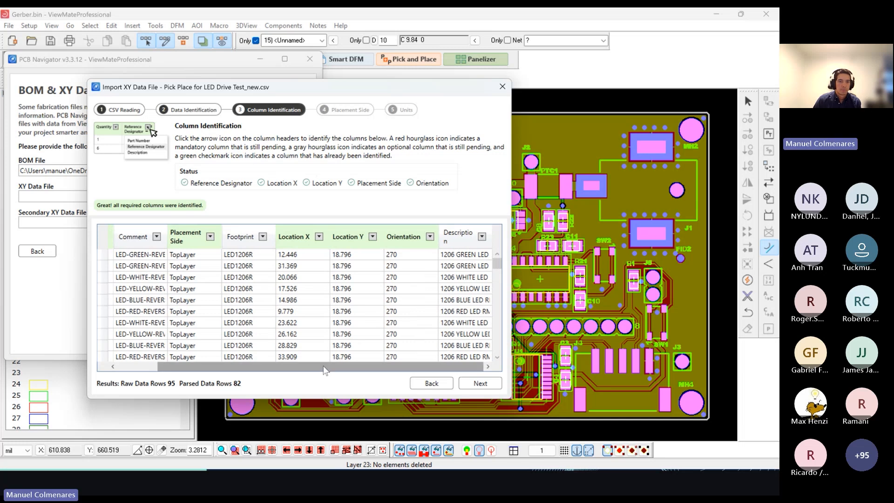
pyautogui.moveTo(324, 370); pyautogui.dragTo(284, 370)
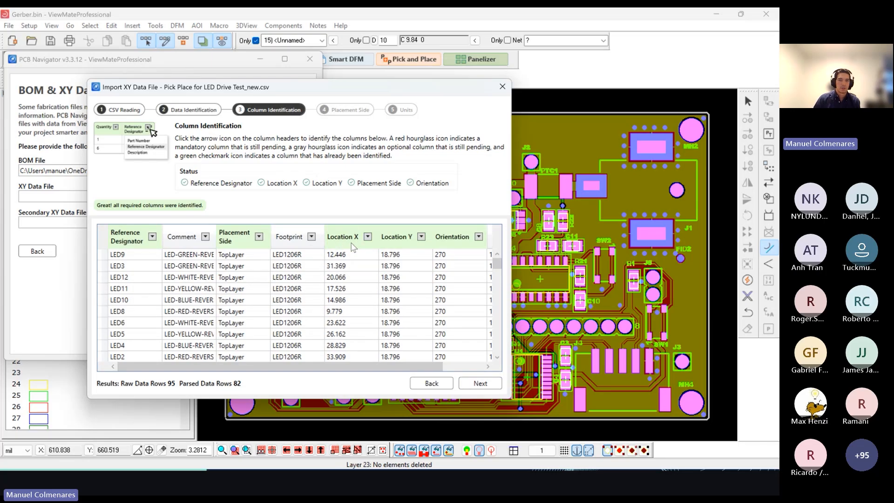
pyautogui.click(368, 238)
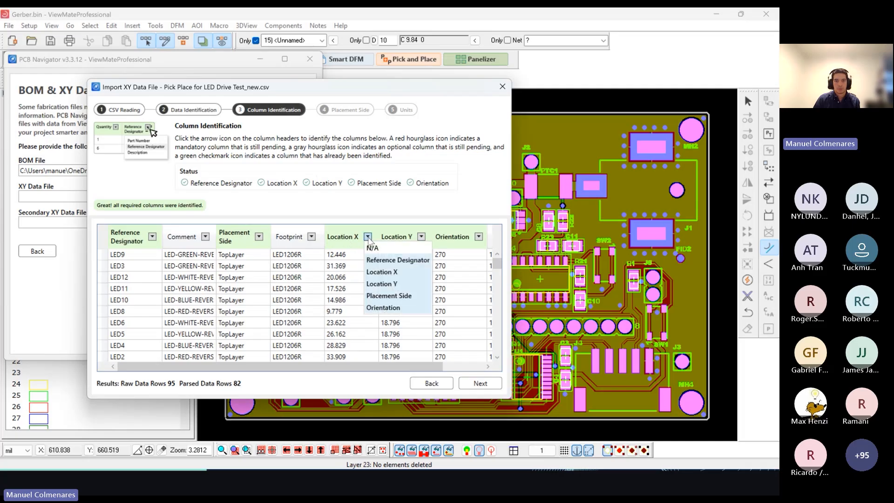
pyautogui.click(369, 238)
pyautogui.click(480, 384)
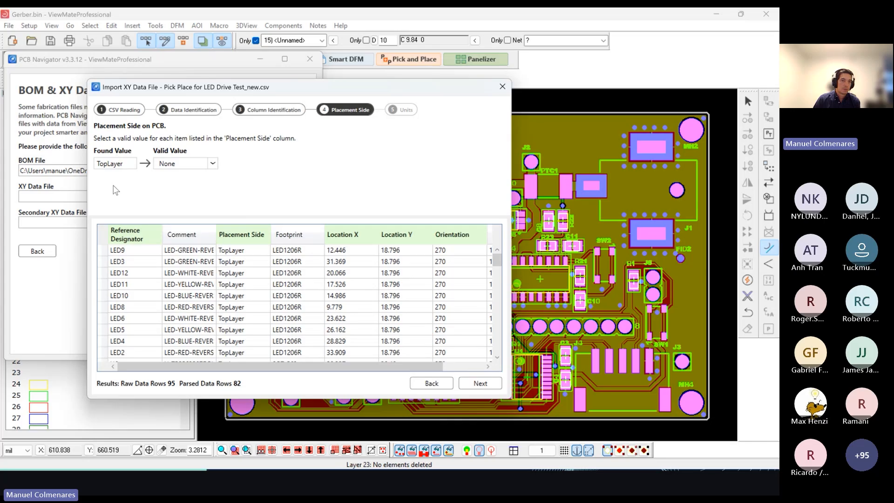
# Step: Map the TopLayer placement value to Top Side and finalize the XY data import with Mm as the units
pyautogui.click(188, 163)
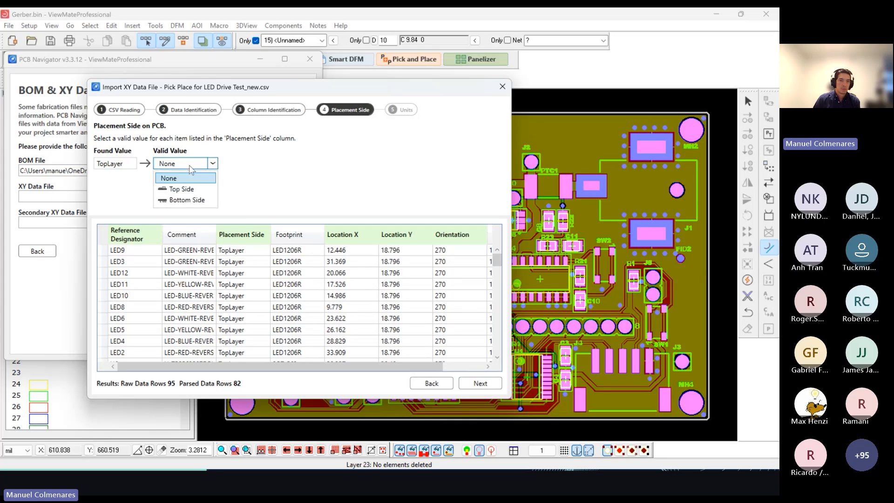
pyautogui.click(182, 189)
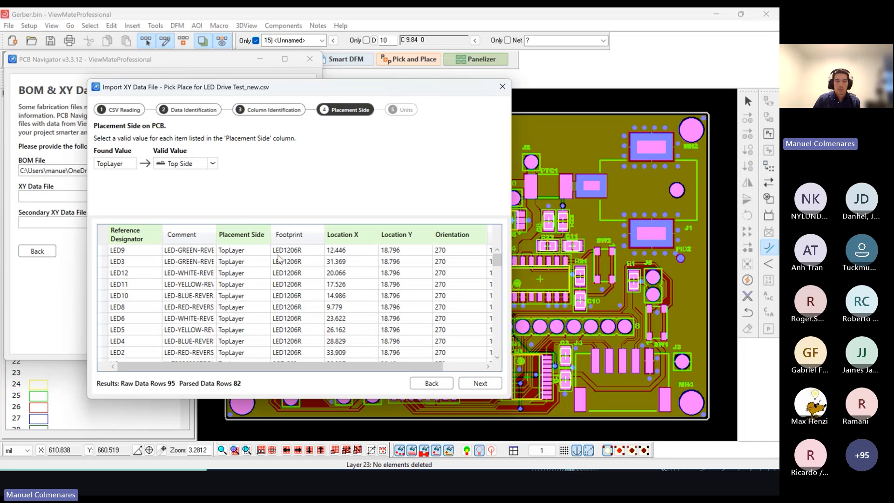
pyautogui.moveTo(498, 263)
pyautogui.mouseDown()
pyautogui.moveTo(498, 337)
pyautogui.moveTo(497, 259)
pyautogui.mouseUp()
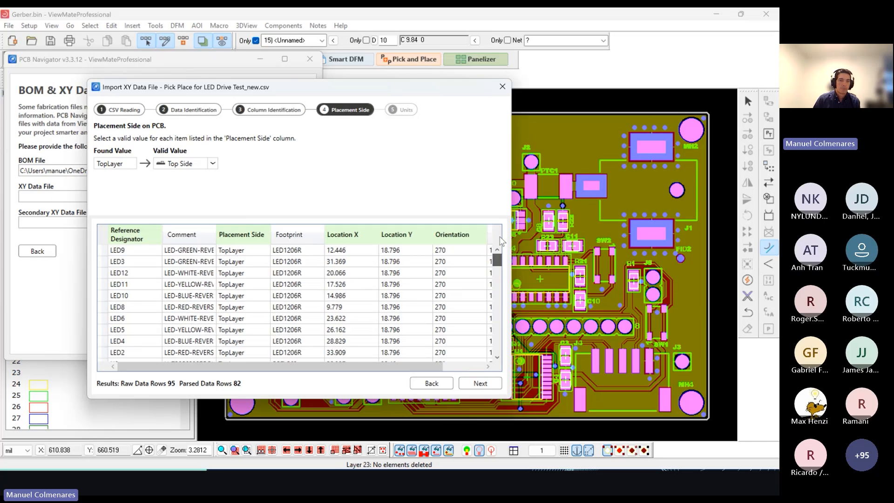
pyautogui.click(190, 166)
pyautogui.click(190, 166)
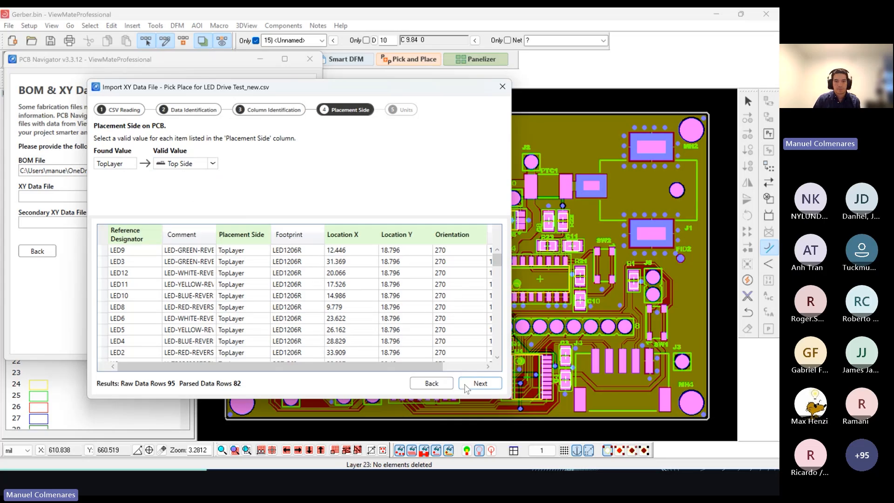
pyautogui.click(480, 384)
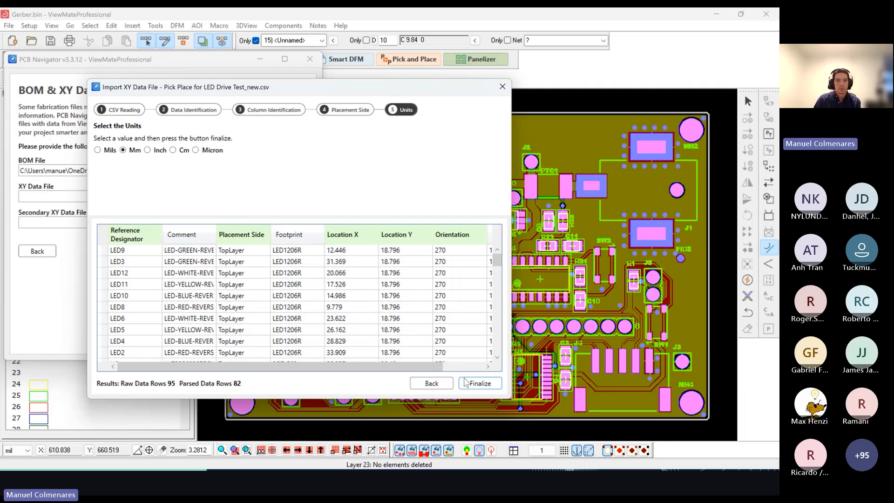
pyautogui.click(480, 384)
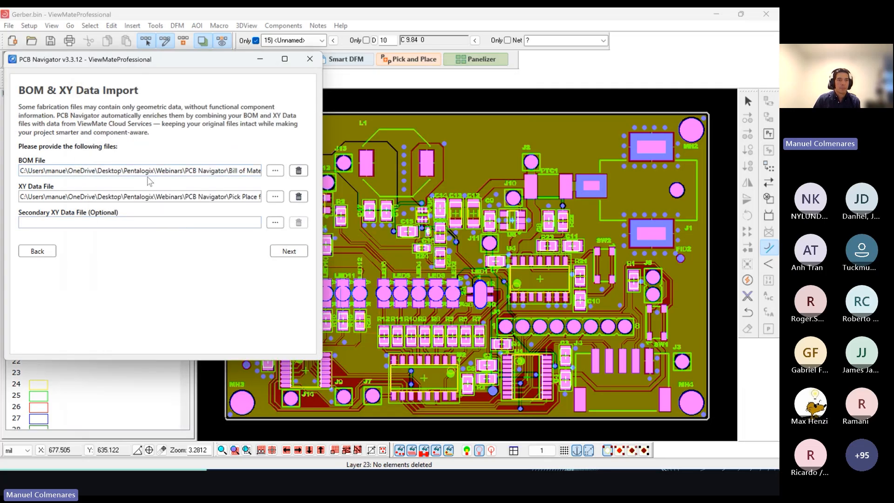
# Step: Run the project enrichment with both embedded part photos, specs and datasheets and Automatic Footprint Recognition enabled
pyautogui.click(286, 251)
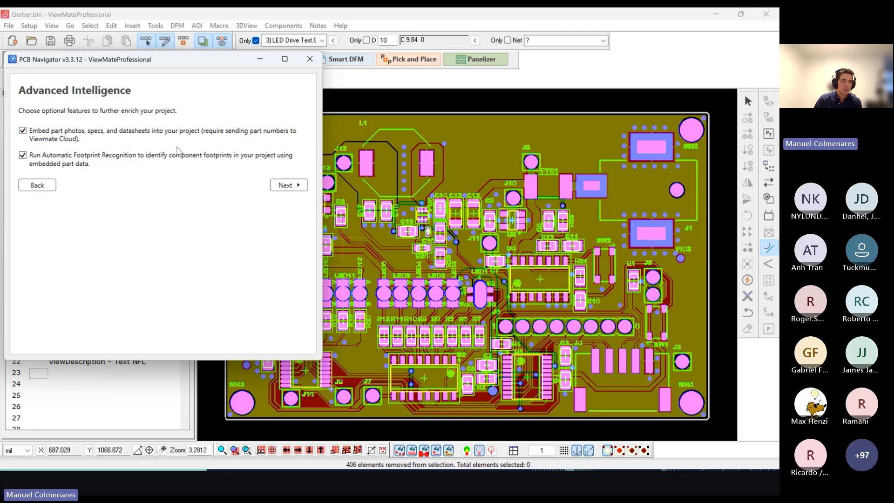
pyautogui.click(66, 157)
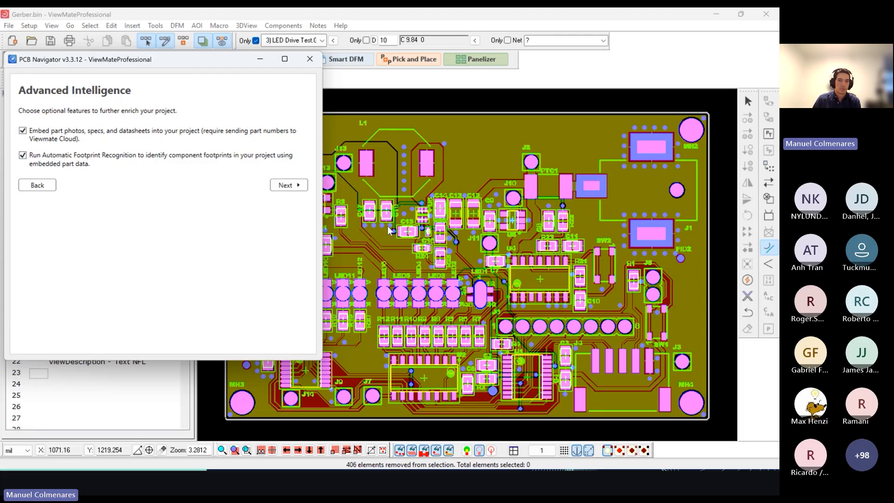
pyautogui.click(285, 185)
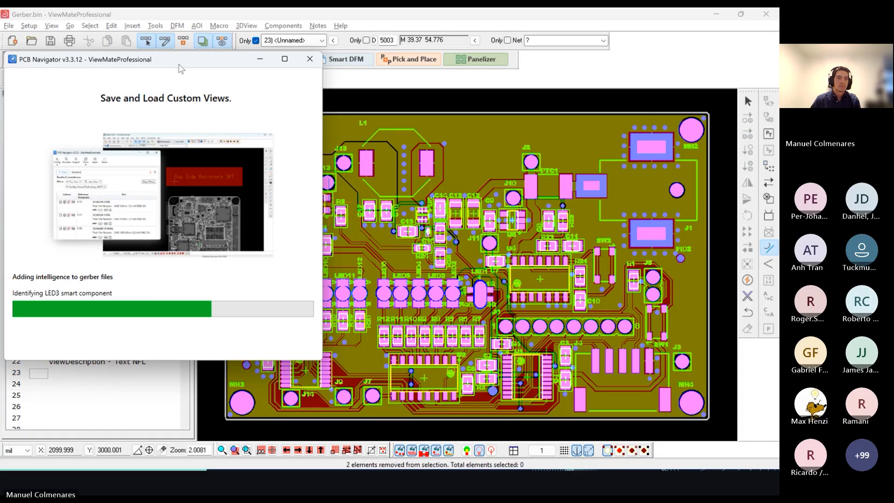
pyautogui.moveTo(181, 68); pyautogui.dragTo(205, 97)
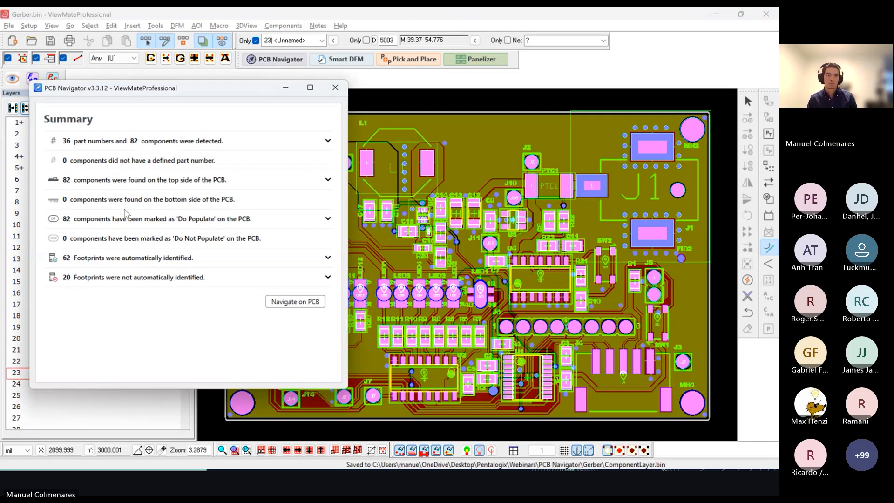
# Step: Examine which components' footprints were and were not automatically identified in the import summary
pyautogui.click(328, 278)
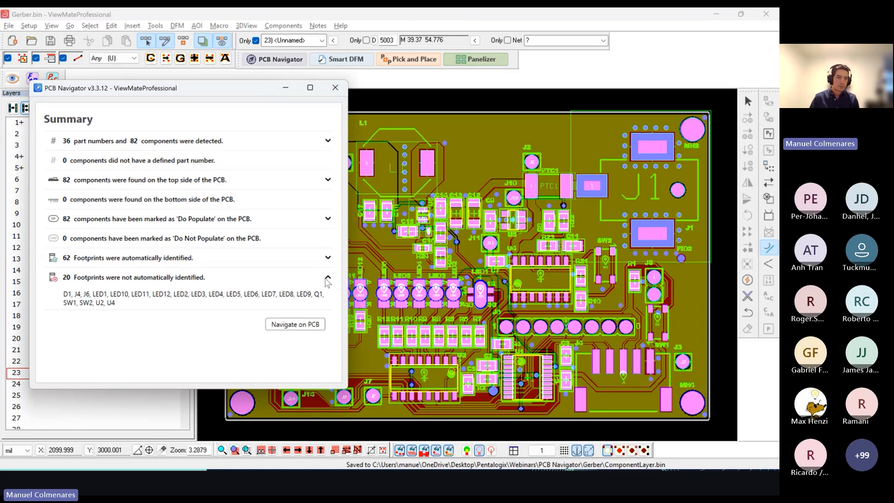
pyautogui.moveTo(216, 92); pyautogui.dragTo(209, 82)
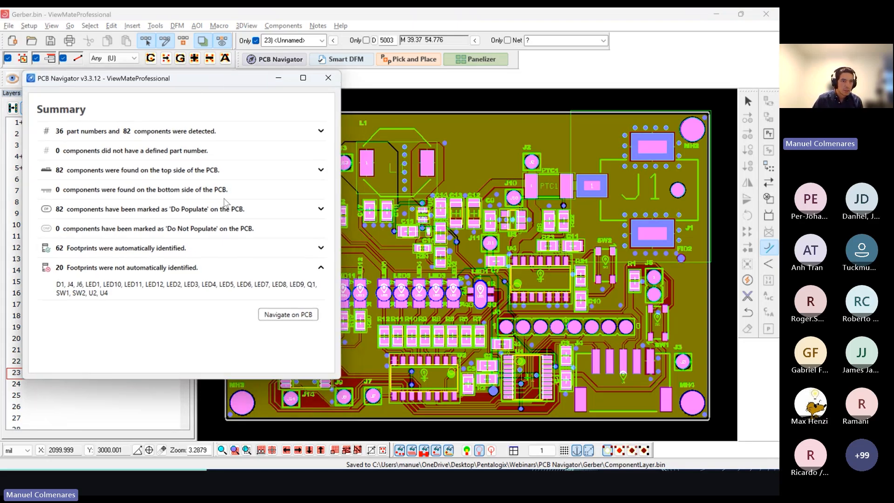
pyautogui.click(321, 248)
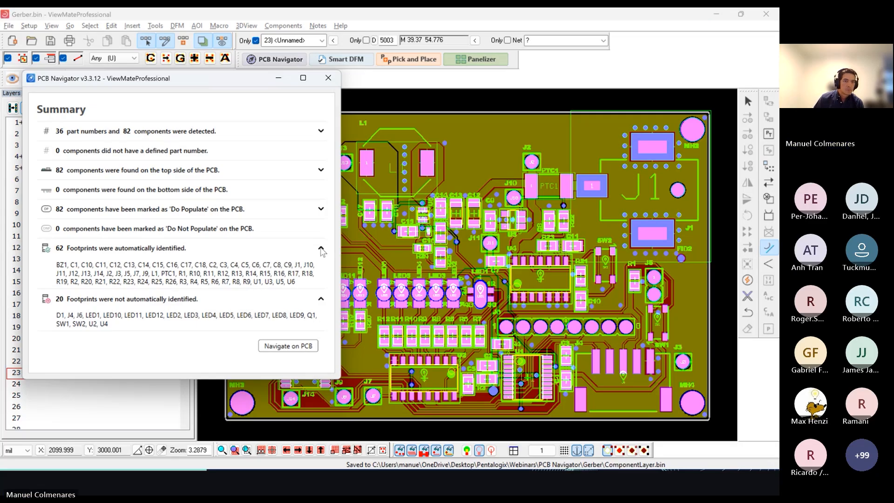
pyautogui.click(321, 249)
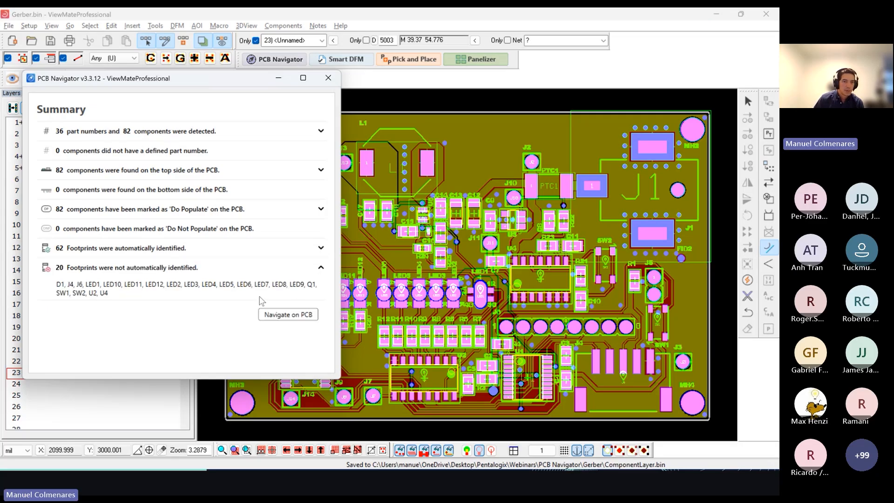
# Step: Continue from the summary to the component list for PCB navigation, declining to identify the pending footprints
pyautogui.click(283, 317)
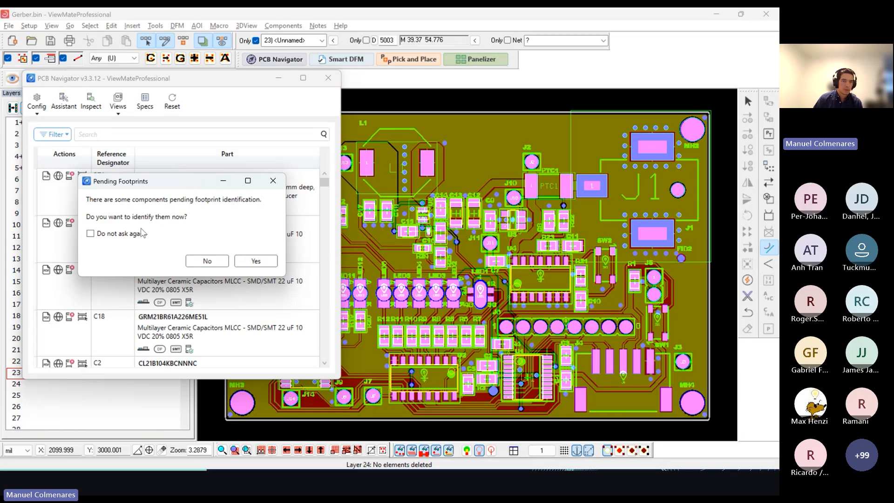
pyautogui.click(207, 261)
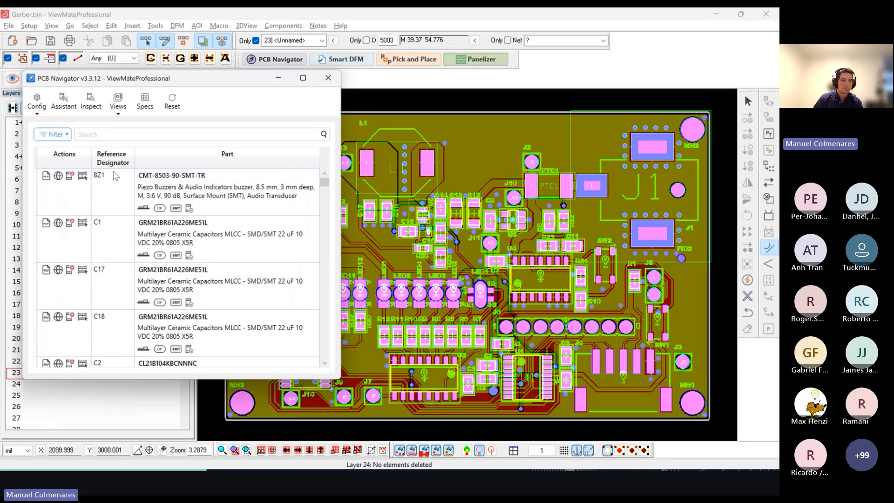
# Step: Rearrange the windows in the 30-70 layout and slightly widen the component list window beside the fully fitted board
pyautogui.click(40, 105)
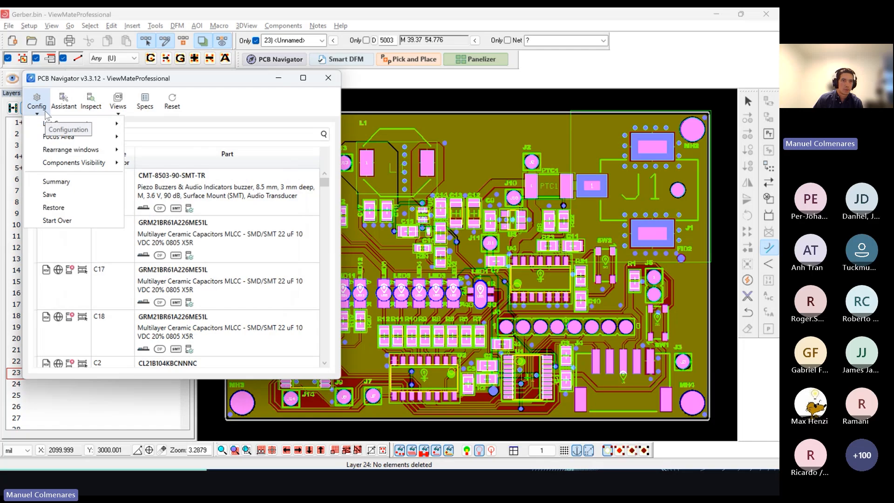
pyautogui.moveTo(81, 152)
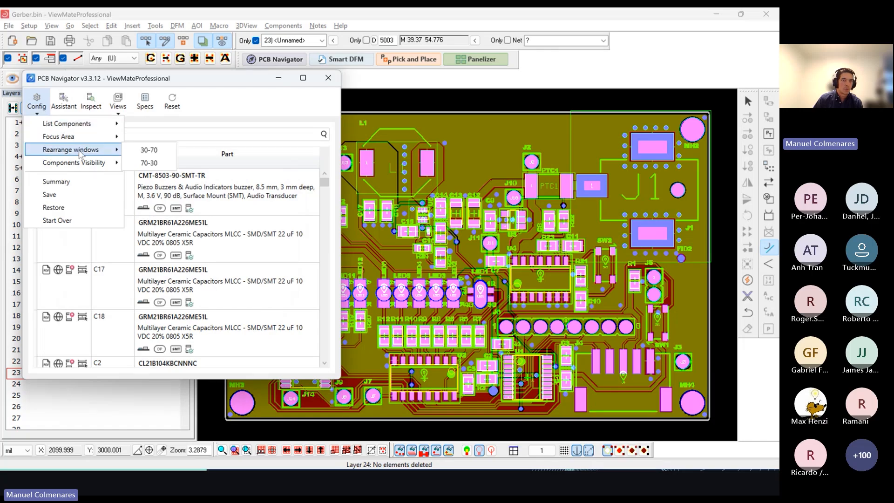
pyautogui.click(144, 150)
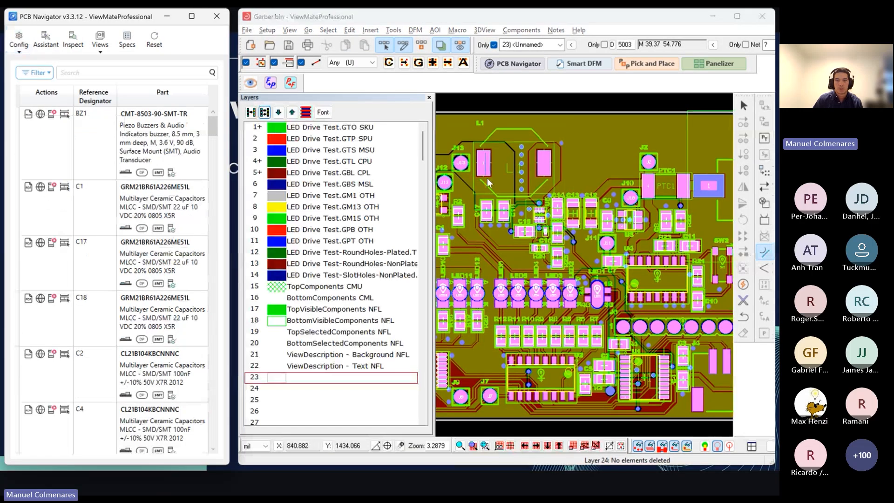
pyautogui.press('Home')
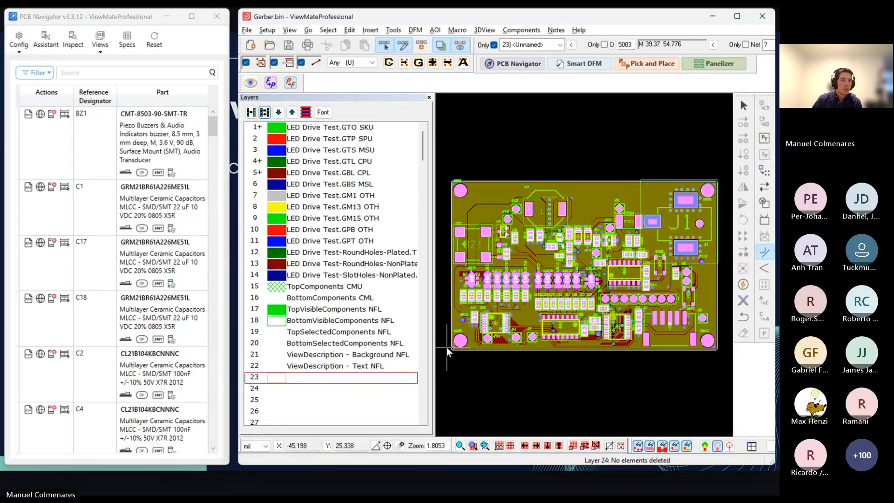
pyautogui.click(200, 126)
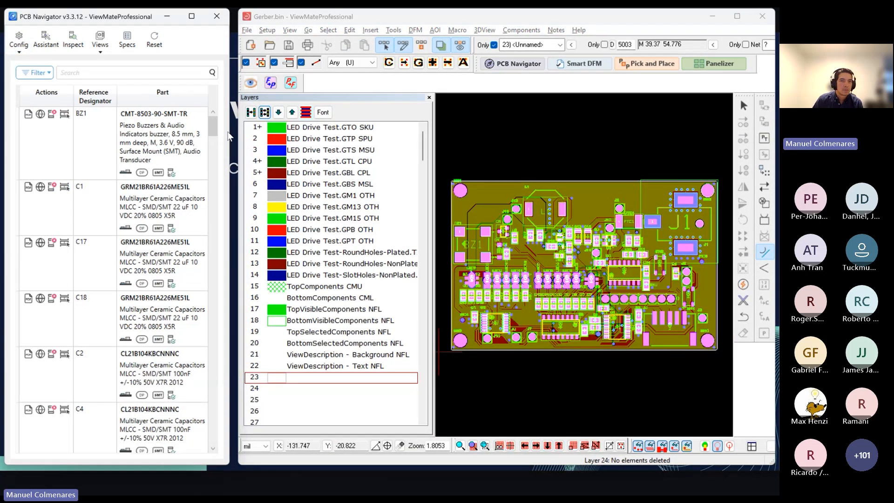
pyautogui.moveTo(228, 132); pyautogui.dragTo(237, 131)
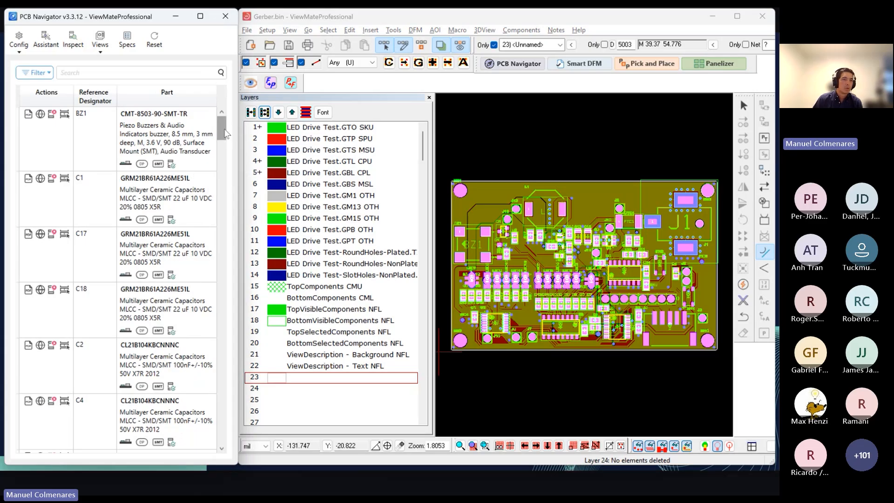
pyautogui.moveTo(224, 132); pyautogui.dragTo(240, 122)
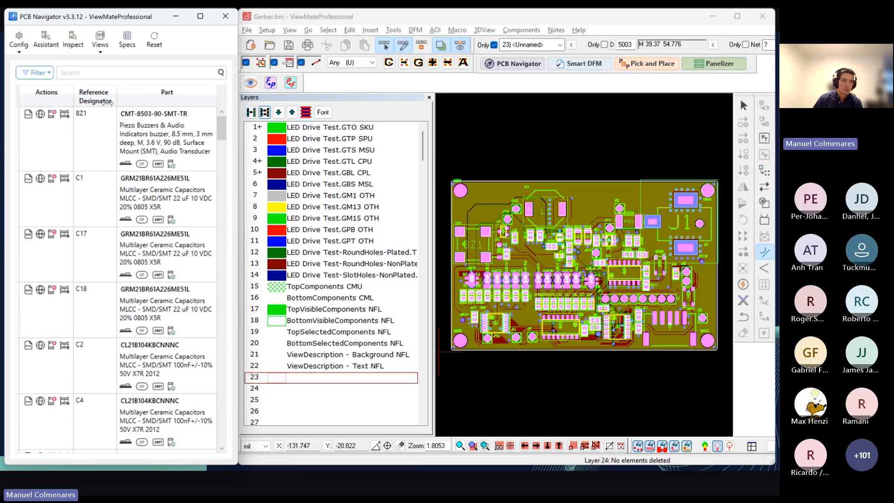
# Step: Locate components BZ1, C1, C18 and C2 on the board by selecting each from the component list
pyautogui.click(133, 138)
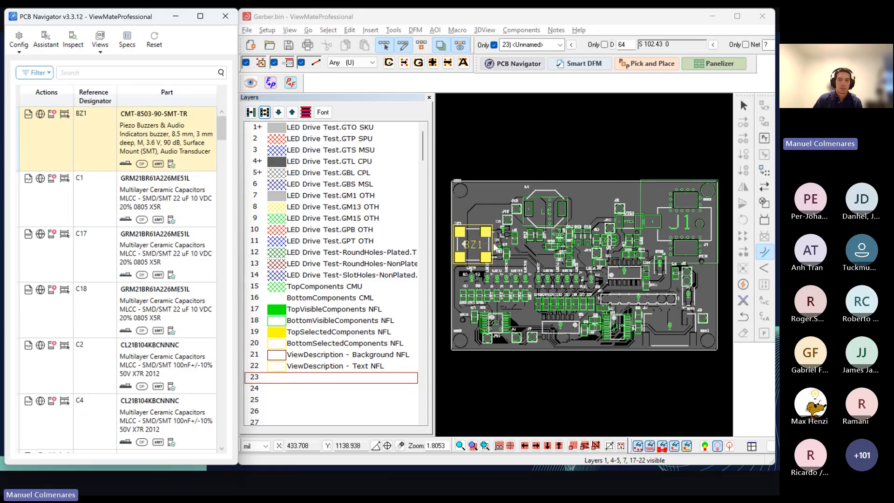
pyautogui.scroll(3, 494, 246)
pyautogui.moveTo(506, 256); pyautogui.dragTo(575, 246, button='middle')
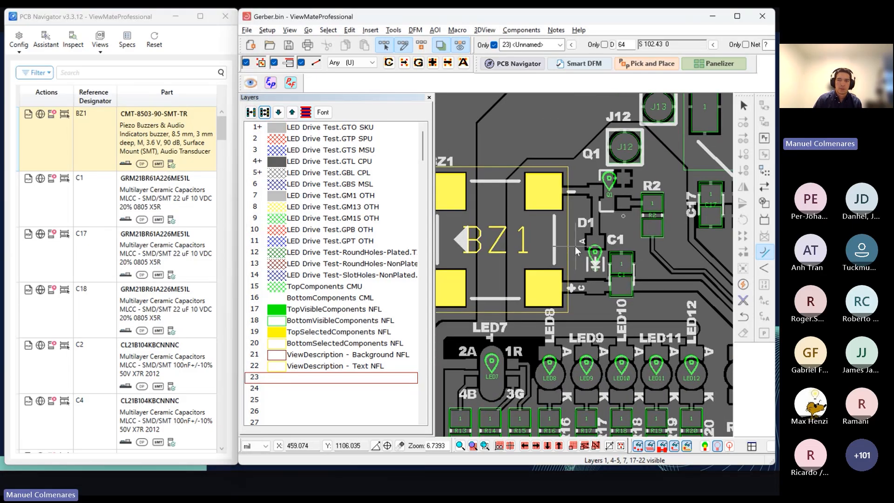
pyautogui.press('Home')
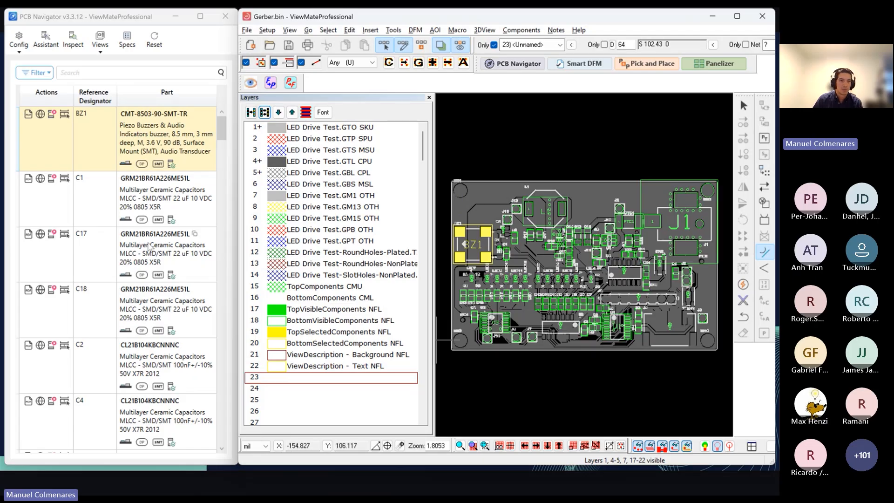
pyautogui.click(158, 208)
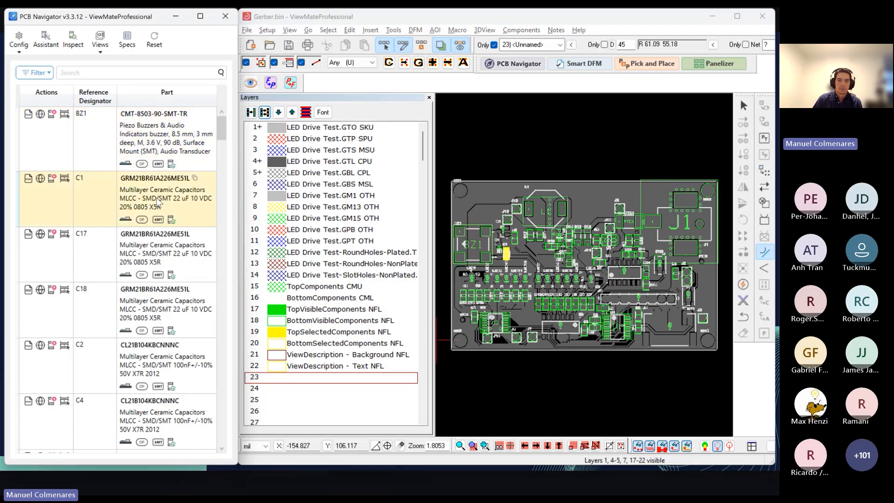
pyautogui.click(155, 323)
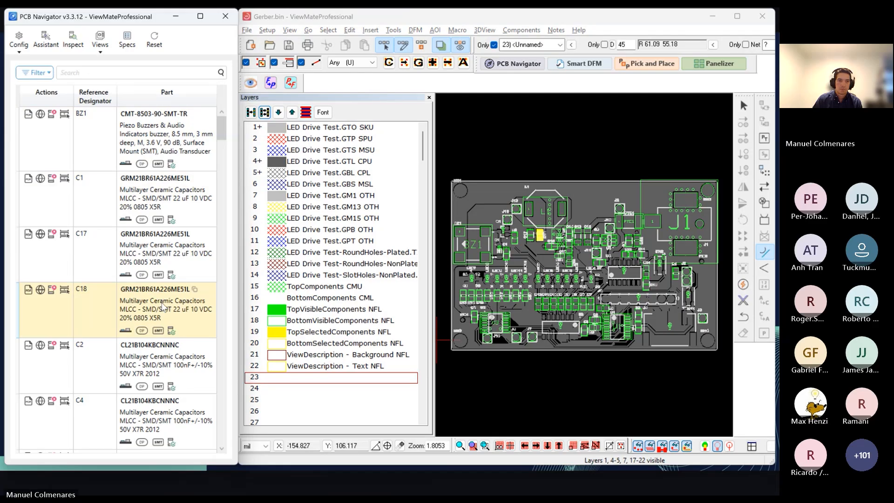
pyautogui.click(152, 367)
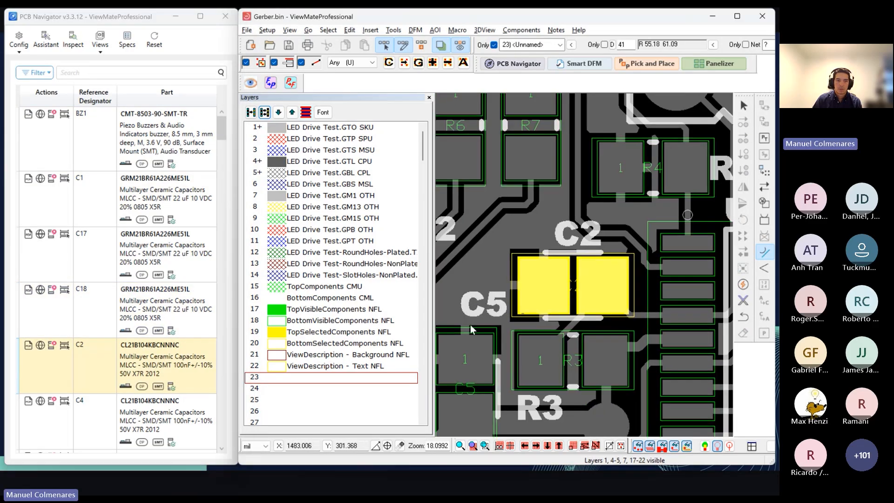
# Step: Examine the part specifications of C2 and C1 alongside C1's location on the board, and close the specifications
pyautogui.click(129, 42)
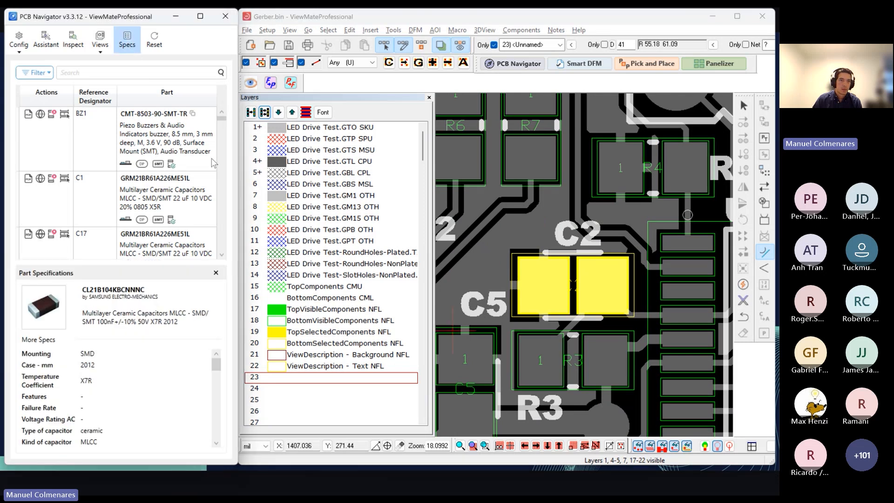
pyautogui.click(100, 40)
pyautogui.click(151, 194)
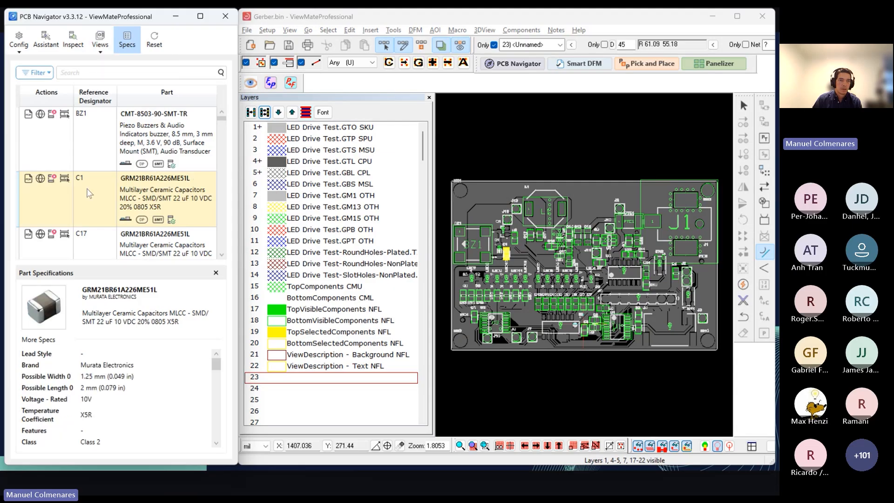
pyautogui.scroll(5, 515, 256)
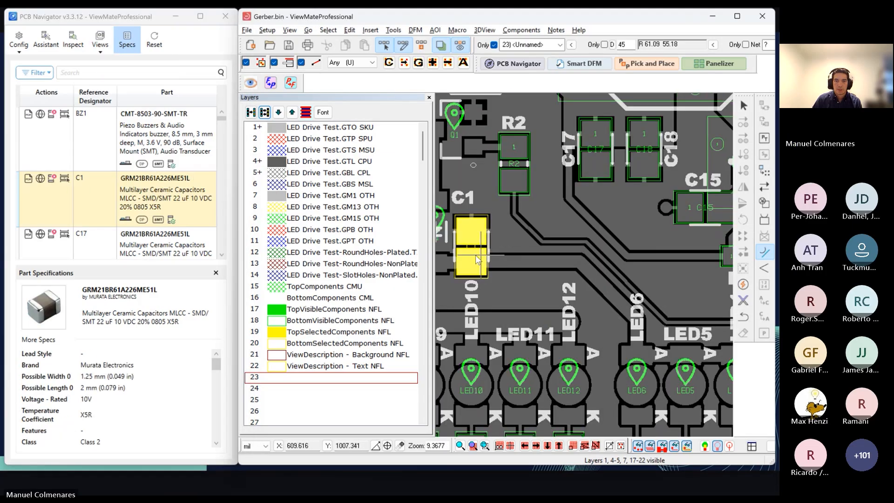
pyautogui.moveTo(476, 255); pyautogui.dragTo(565, 243, button='middle')
pyautogui.scroll(1, 555, 244)
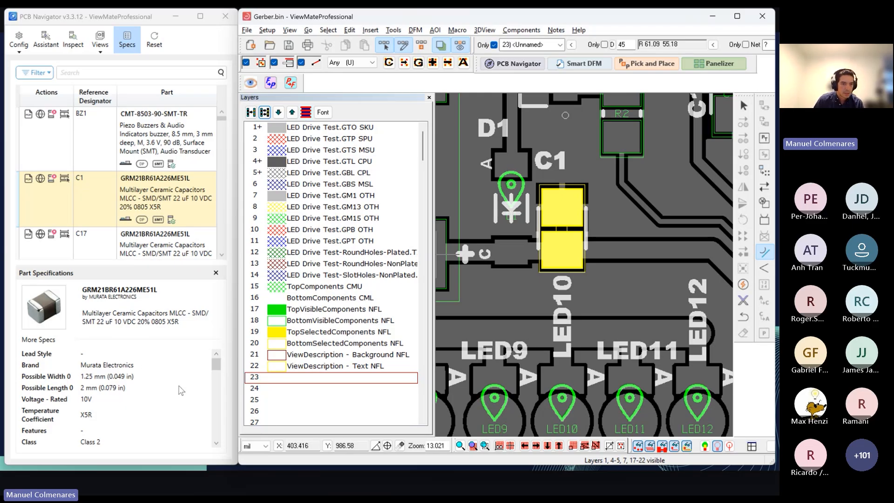
pyautogui.moveTo(216, 364)
pyautogui.mouseDown()
pyautogui.moveTo(213, 418)
pyautogui.moveTo(213, 350)
pyautogui.mouseUp()
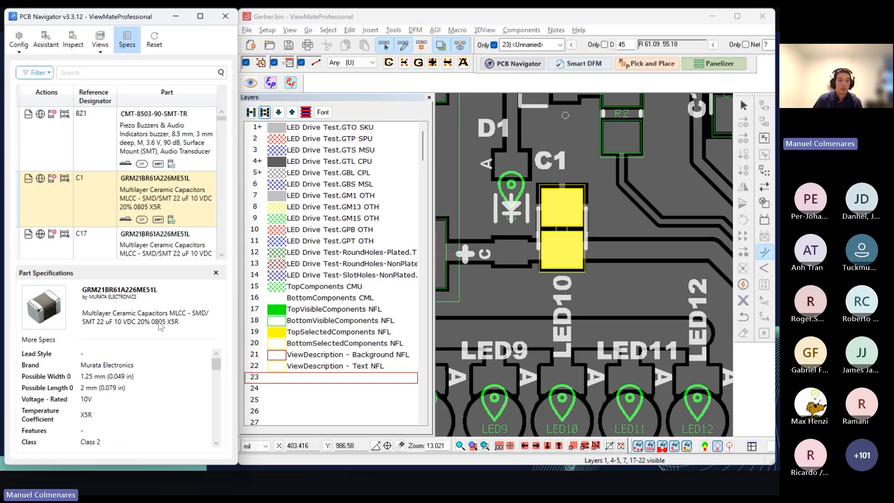
pyautogui.click(216, 273)
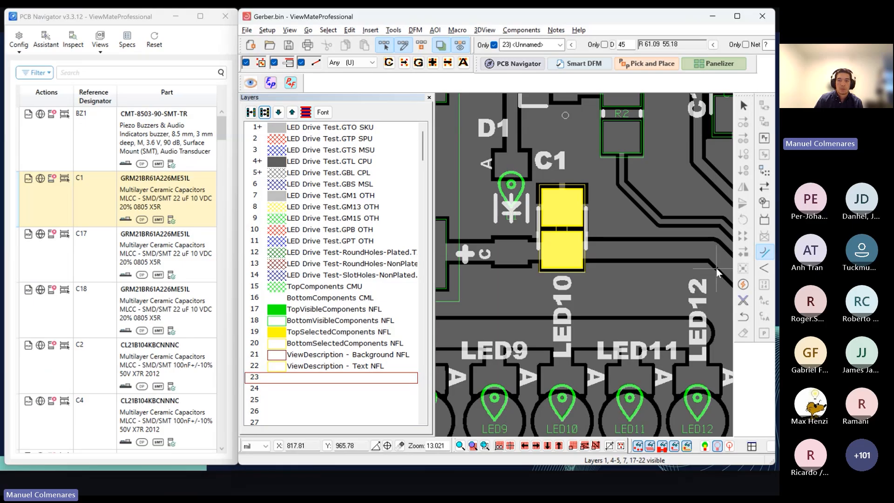
# Step: Show the whole board and review the component and footprint identification summary in an enlarged window, and close it
pyautogui.press('Home')
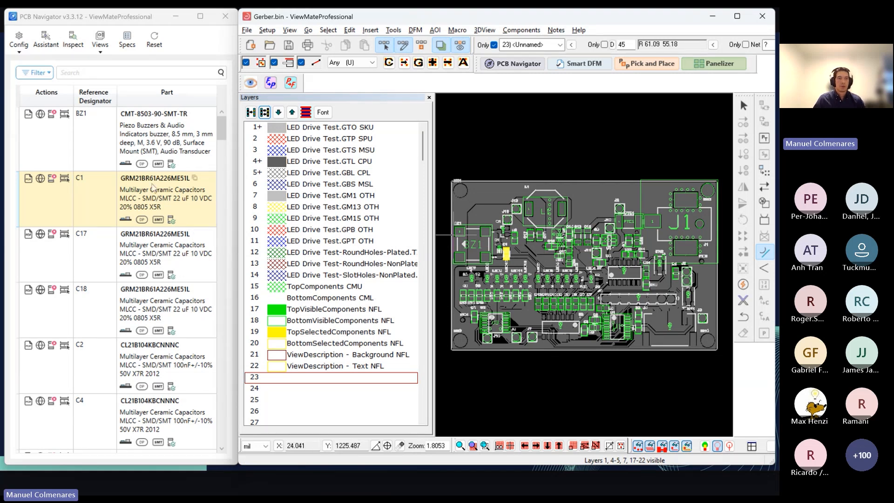
pyautogui.click(20, 42)
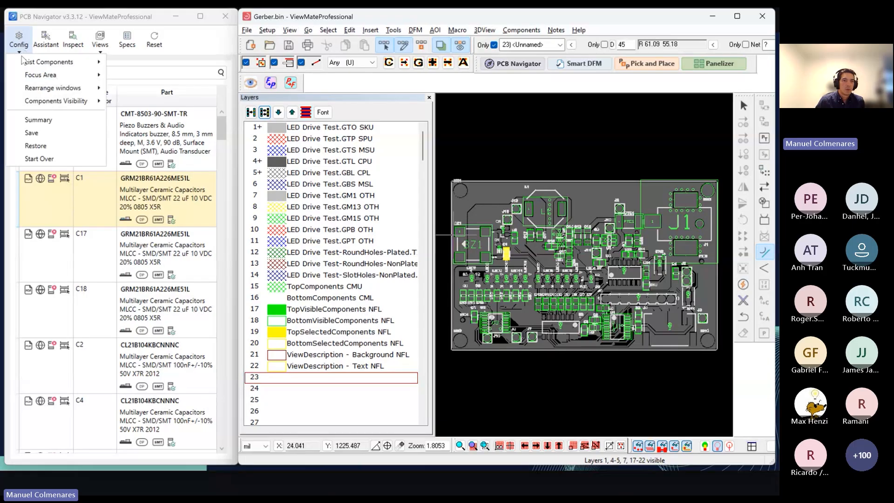
pyautogui.click(38, 119)
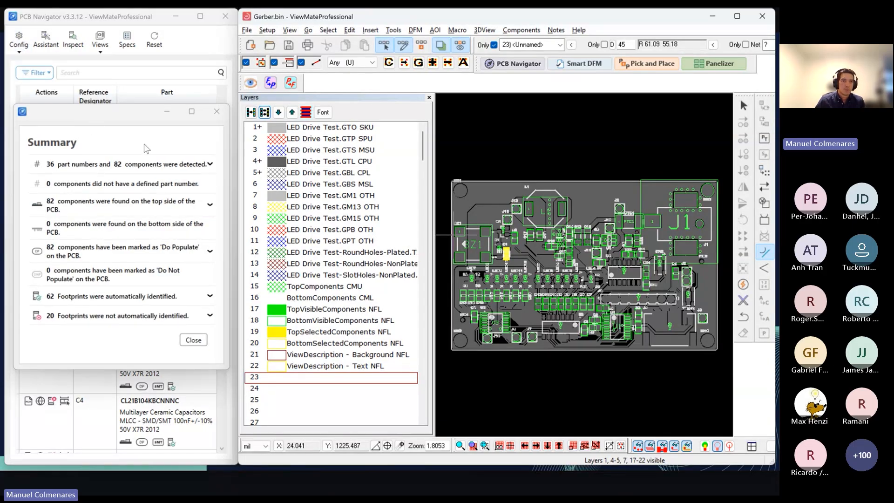
pyautogui.moveTo(145, 116); pyautogui.dragTo(163, 101)
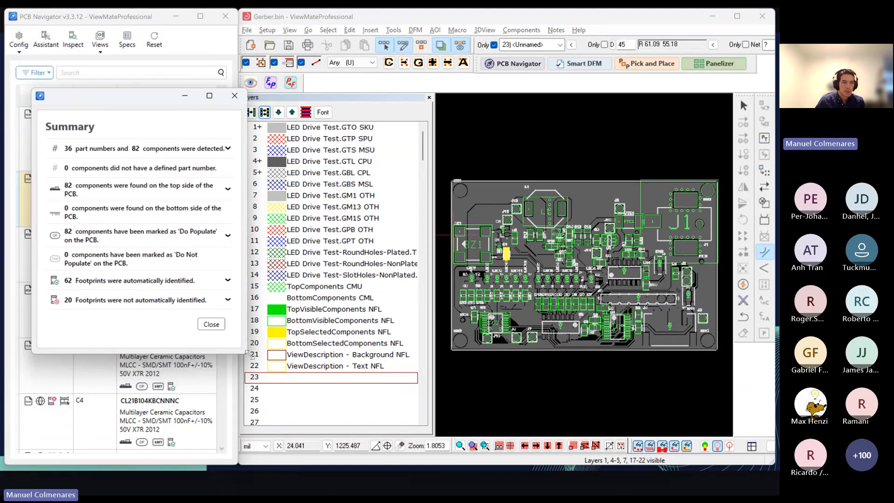
pyautogui.moveTo(247, 354); pyautogui.dragTo(293, 377)
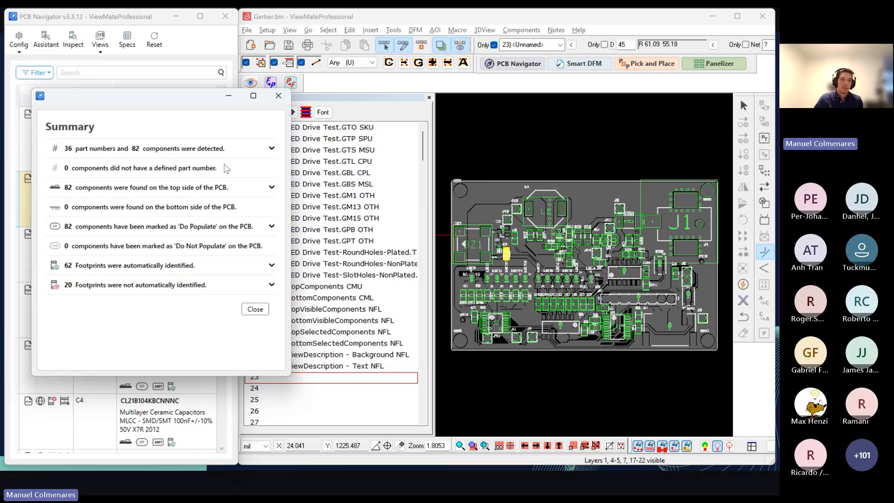
pyautogui.click(277, 98)
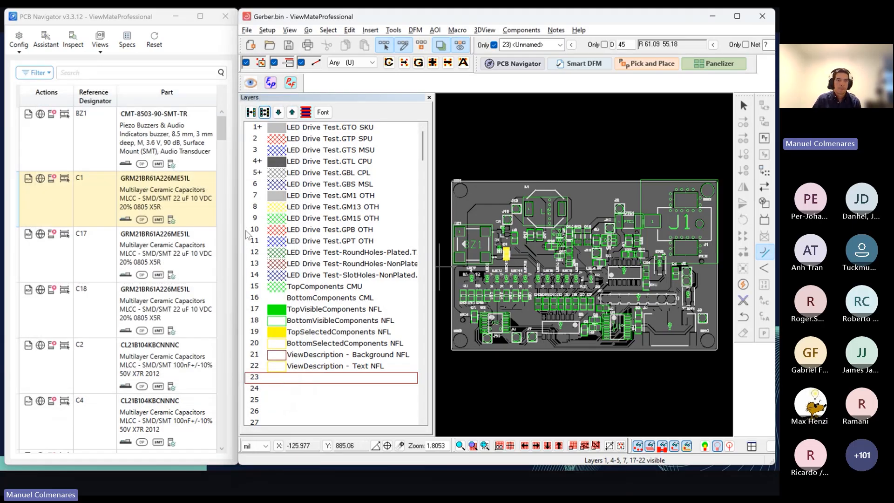
# Step: Locate capacitor C2 on the full board by selecting it from the component list
pyautogui.click(152, 378)
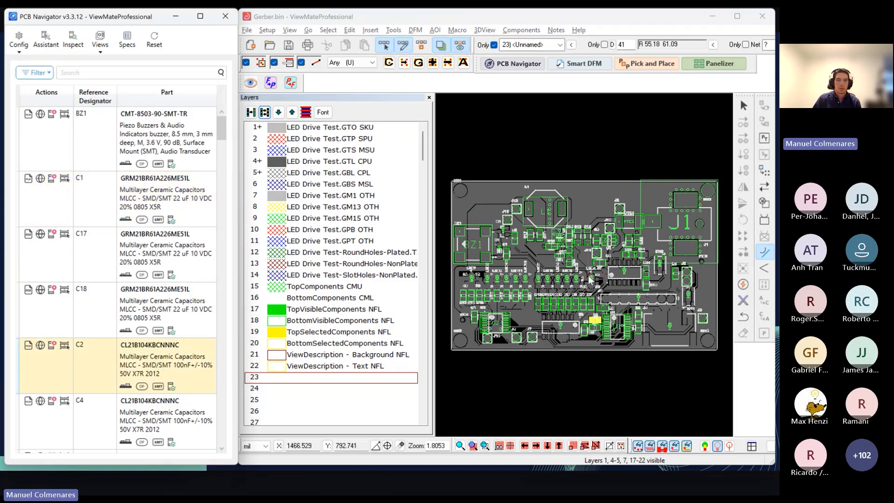
pyautogui.moveTo(595, 277)
pyautogui.mouseDown(button='middle')
pyautogui.moveTo(580, 300)
pyautogui.moveTo(605, 279)
pyautogui.mouseUp(button='middle')
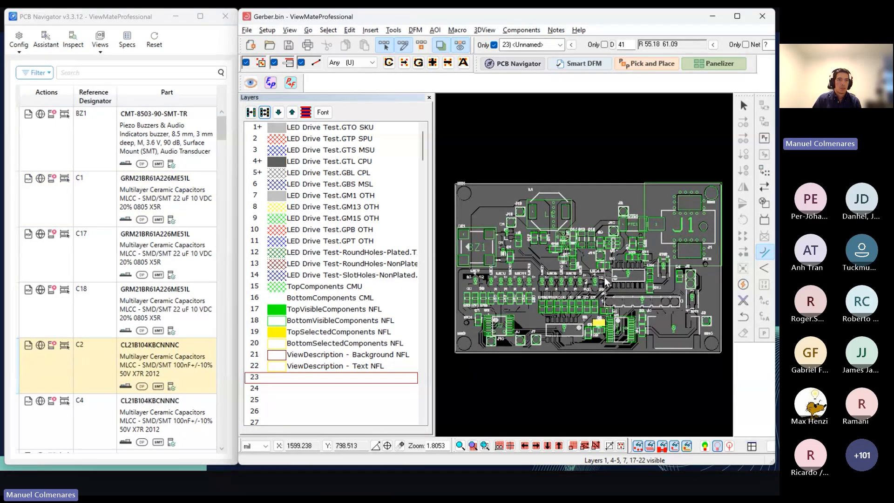
pyautogui.click(221, 130)
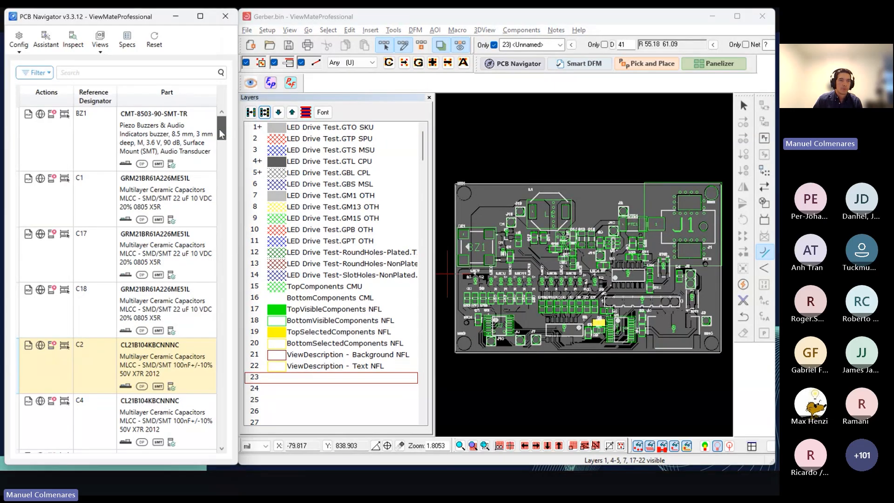
# Step: Filter the component list by Top placement side, and remove that filter
pyautogui.click(49, 73)
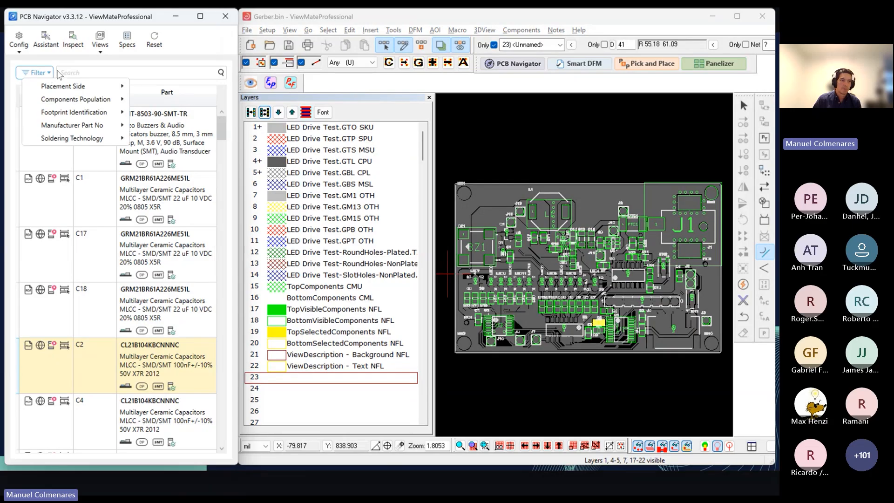
pyautogui.click(58, 75)
pyautogui.click(52, 74)
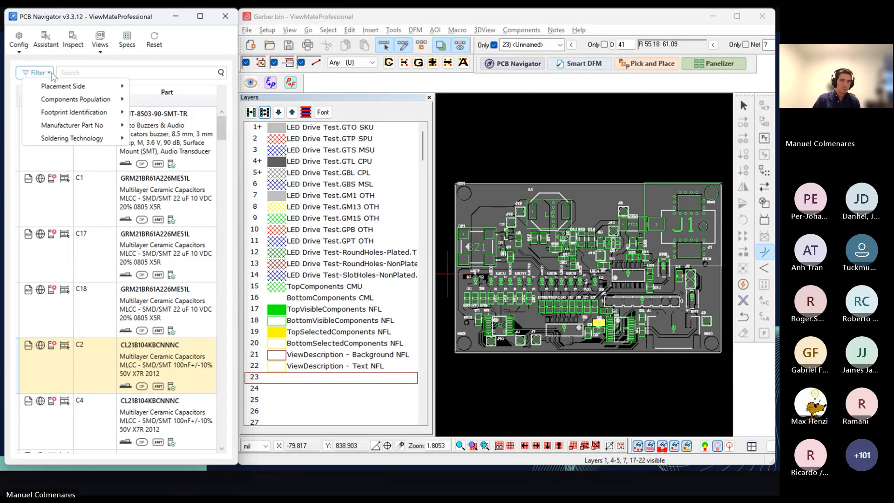
pyautogui.moveTo(81, 86)
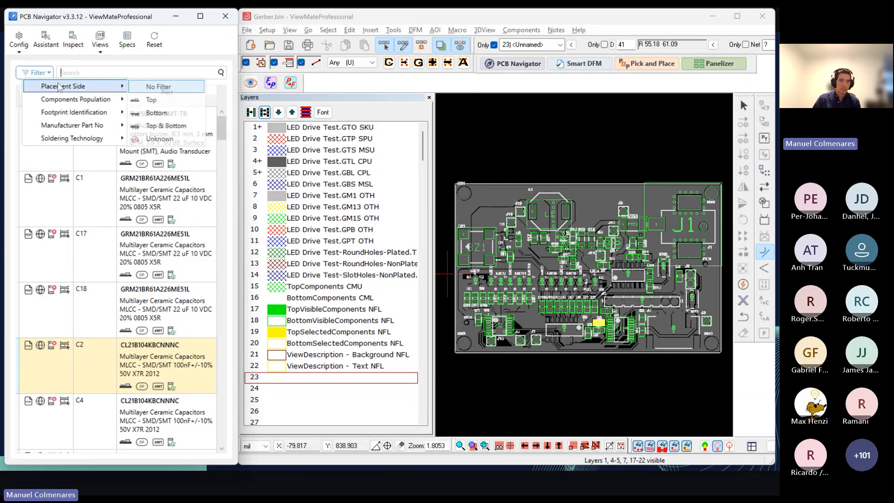
pyautogui.click(158, 103)
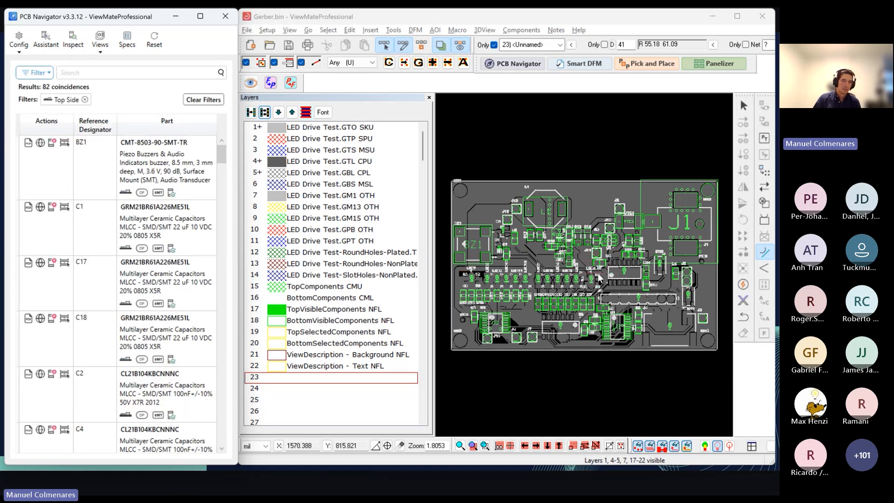
pyautogui.click(86, 103)
# Step: Filter the component list by Do Not Populate (DNP) population, and clear that filter
pyautogui.click(35, 72)
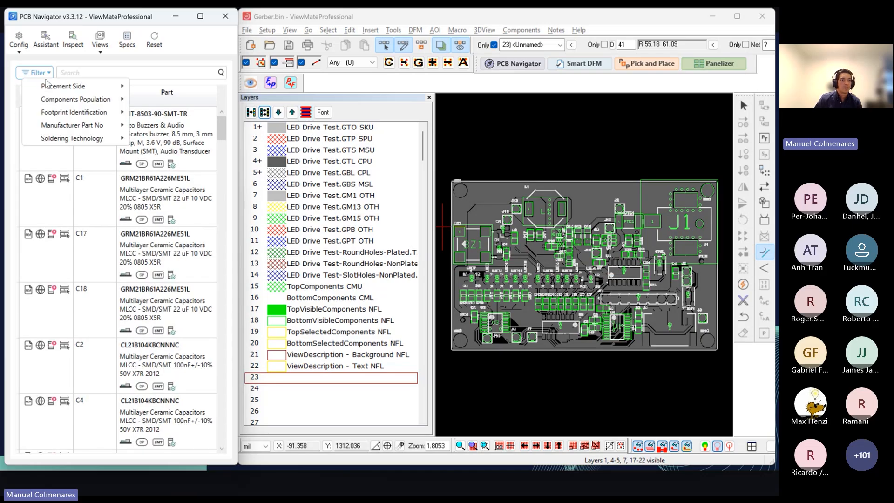
pyautogui.moveTo(76, 100)
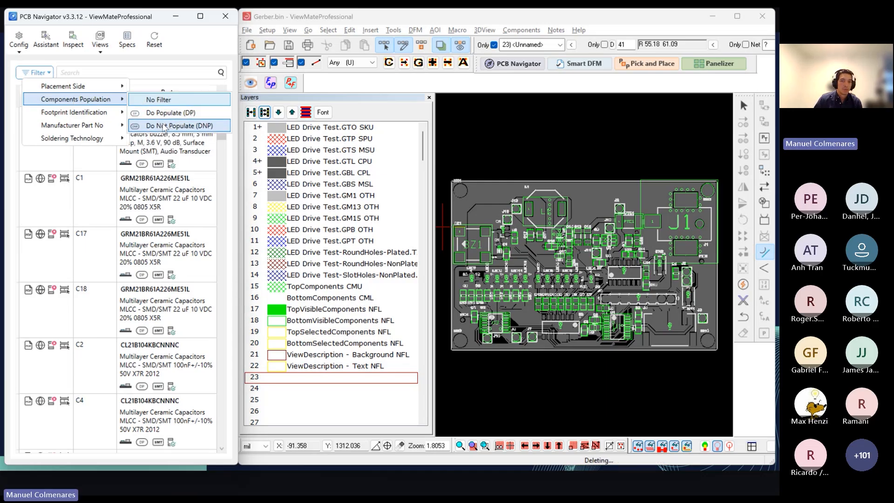
pyautogui.click(157, 126)
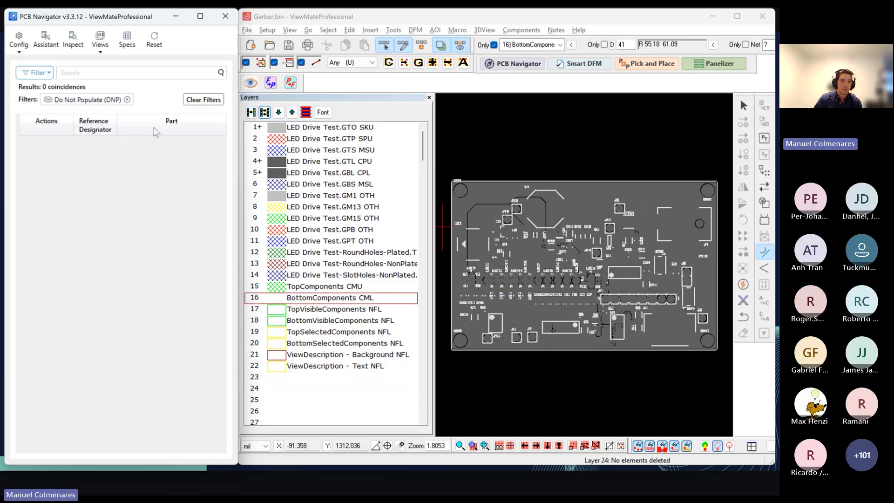
pyautogui.click(127, 100)
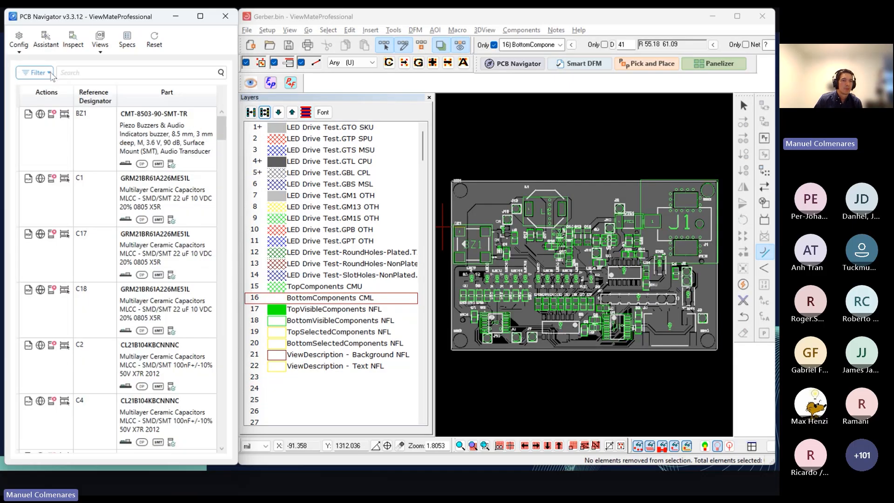
# Step: Filter the component list to the components whose footprint identification is Not Identified
pyautogui.click(49, 73)
pyautogui.moveTo(86, 115)
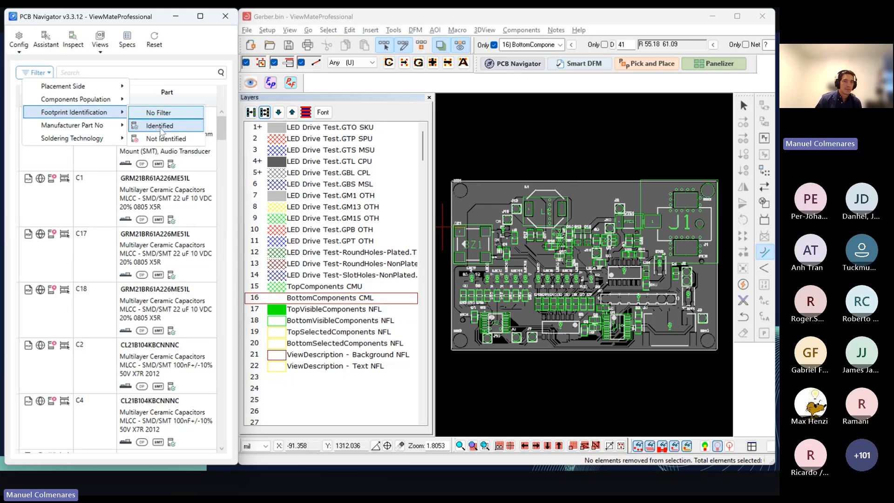
pyautogui.click(163, 139)
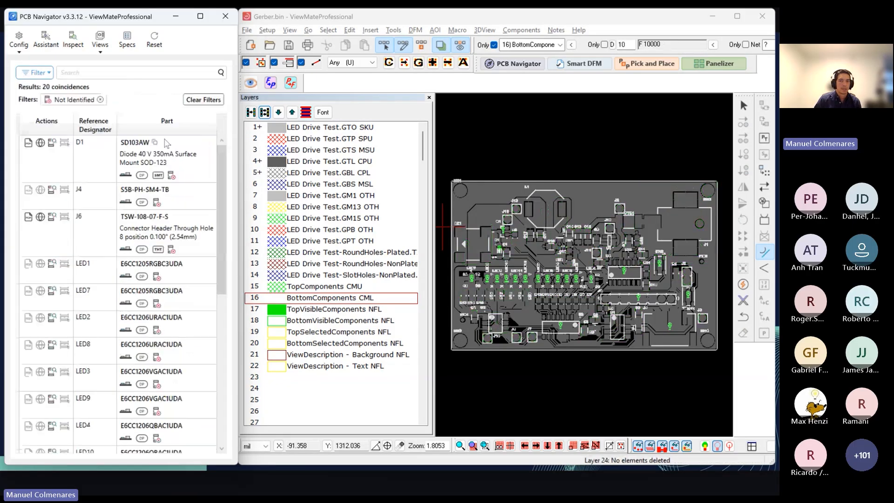
# Step: Examine close up where the components with unidentified footprints sit, from D1 across the LED rows to U4, J6 and SW2
pyautogui.scroll(2, 536, 269)
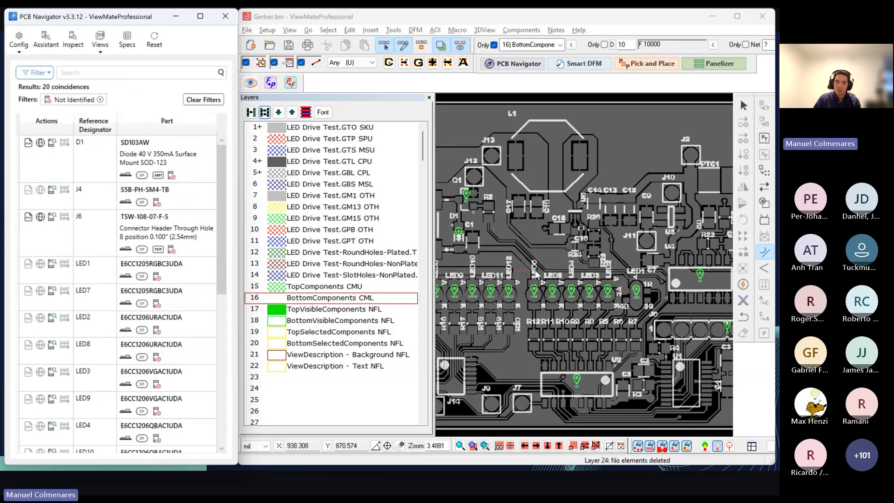
pyautogui.moveTo(535, 272); pyautogui.dragTo(572, 249, button='middle')
pyautogui.scroll(1, 570, 268)
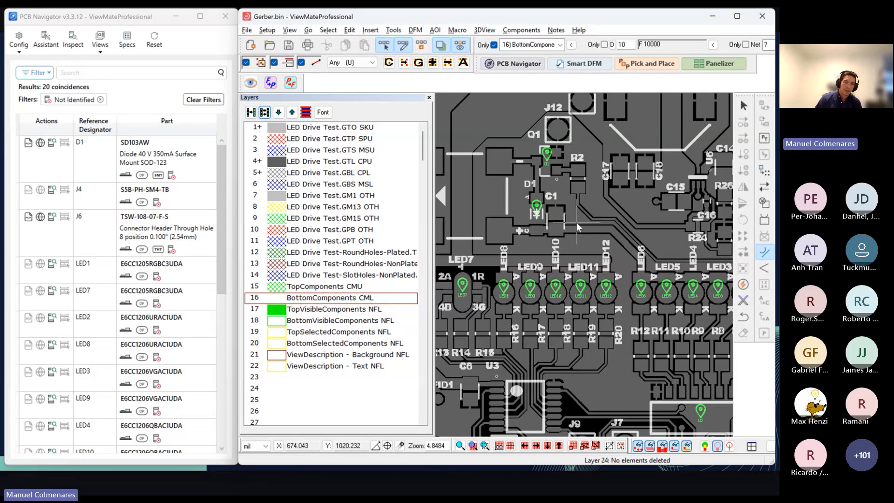
pyautogui.moveTo(580, 255); pyautogui.dragTo(581, 273, button='middle')
pyautogui.moveTo(552, 203)
pyautogui.mouseDown(button='middle')
pyautogui.moveTo(552, 234)
pyautogui.moveTo(565, 204)
pyautogui.mouseUp(button='middle')
pyautogui.moveTo(586, 252); pyautogui.dragTo(488, 212, button='middle')
pyautogui.moveTo(632, 254); pyautogui.dragTo(555, 240, button='middle')
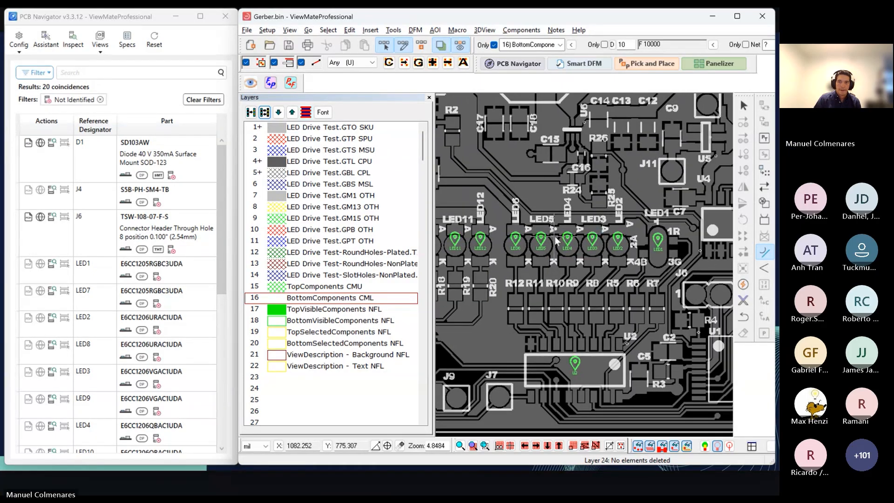
pyautogui.moveTo(628, 241); pyautogui.dragTo(591, 252, button='middle')
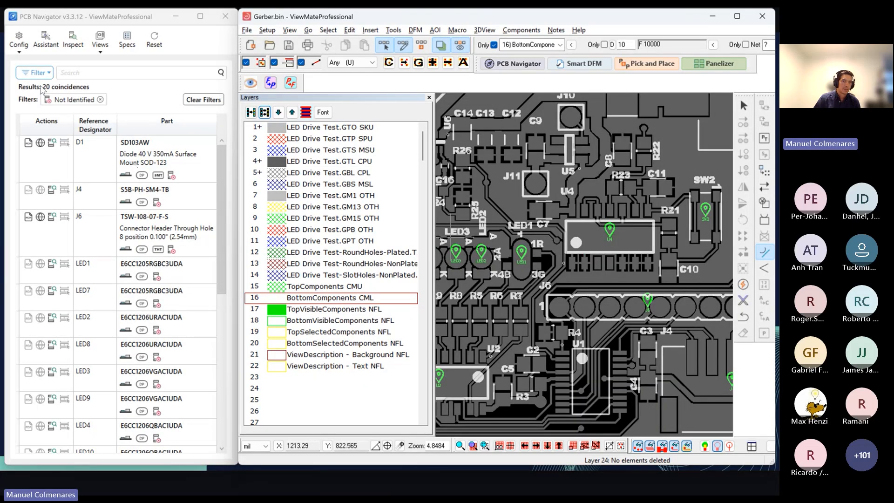
# Step: Start the Footprint Identification Assistant and select the anode and cathode pads of target component D1
pyautogui.click(47, 49)
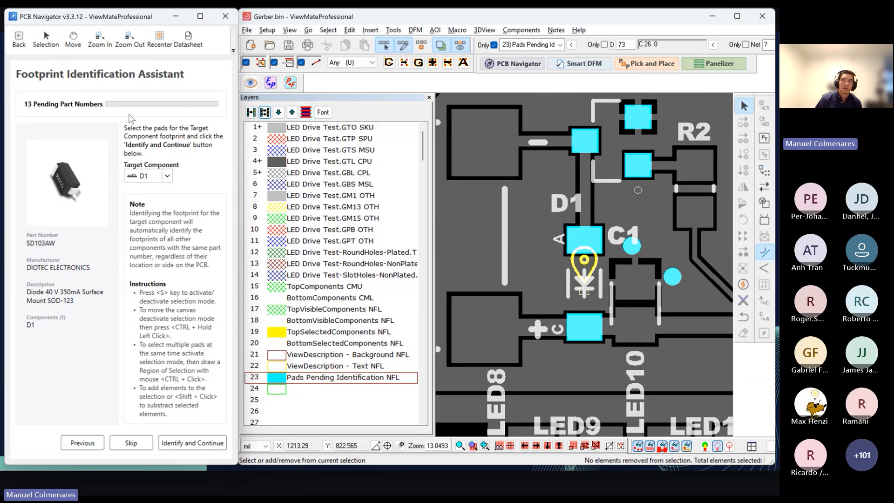
pyautogui.click(390, 22)
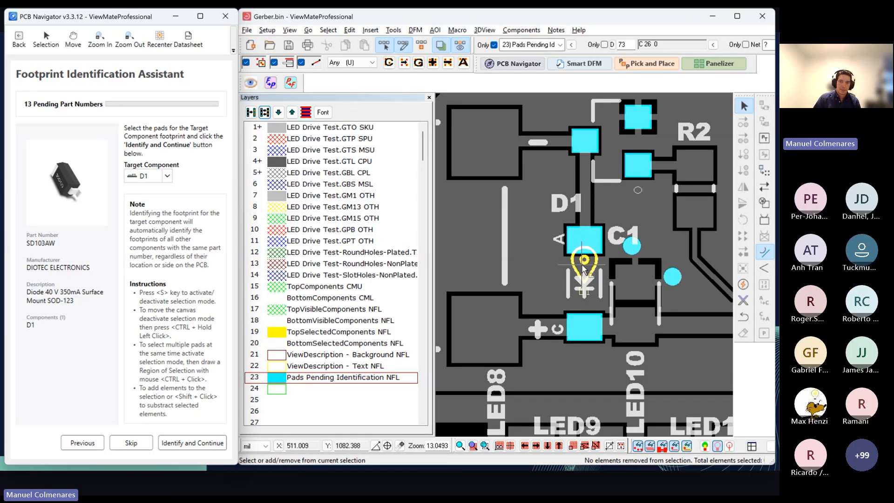
pyautogui.click(589, 250)
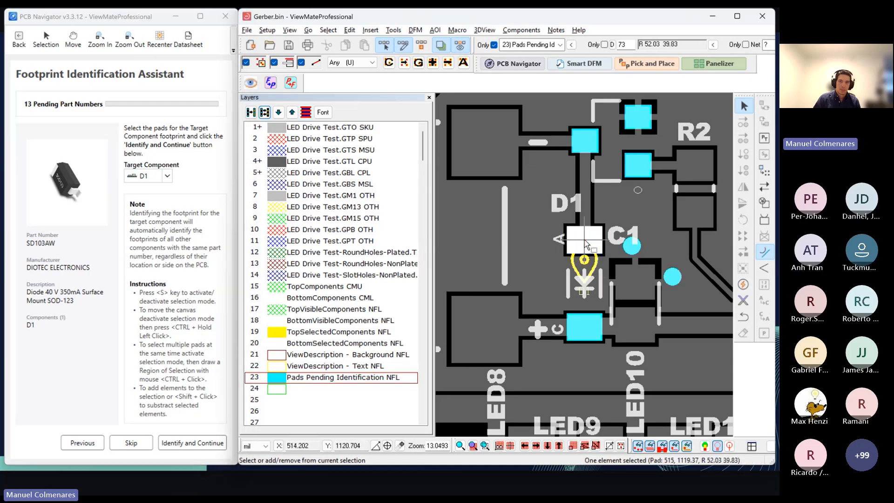
pyautogui.keyDown('shift'); pyautogui.click(573, 332); pyautogui.keyUp('shift')
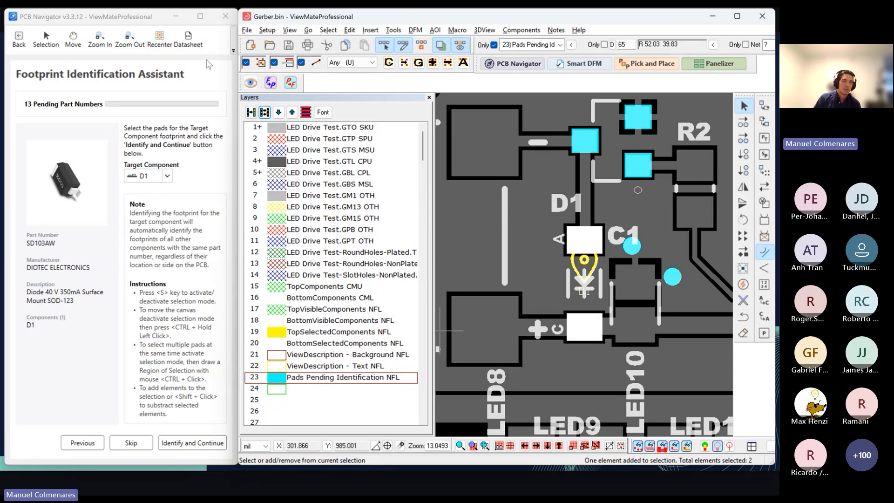
# Step: Consult the SD103AW datasheet and identify D1's footprint with its two selected pads
pyautogui.click(192, 47)
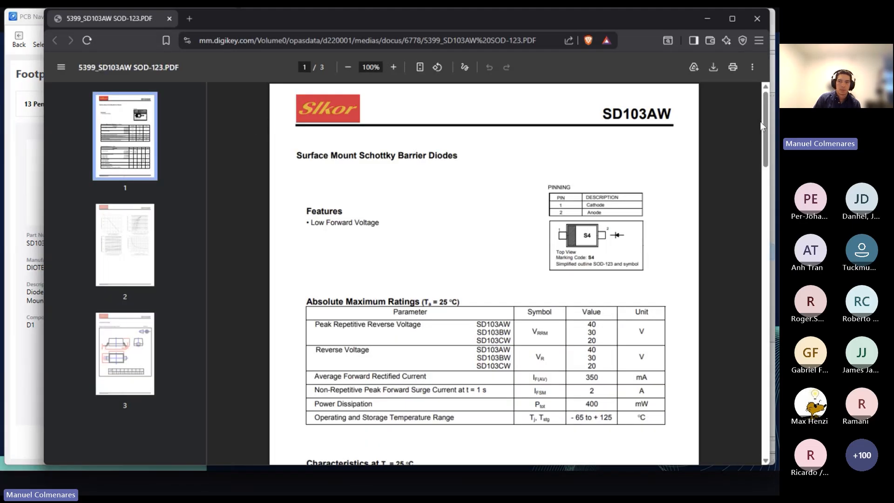
pyautogui.moveTo(762, 125); pyautogui.dragTo(771, 108)
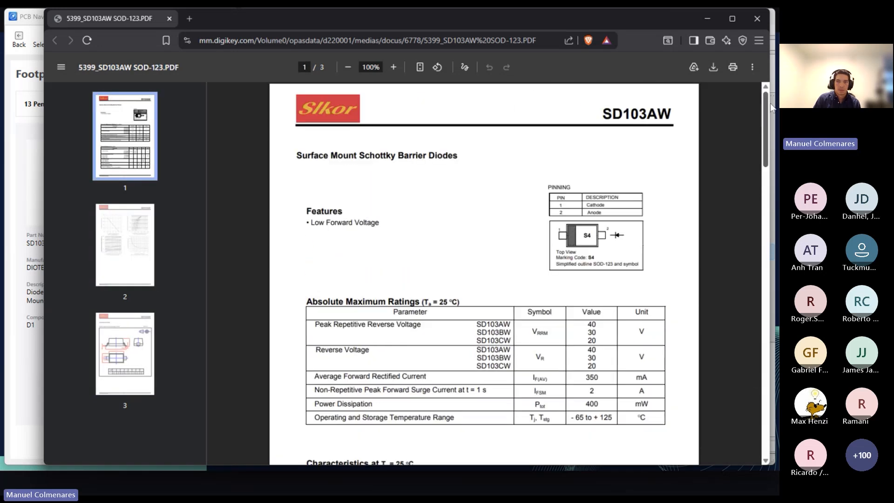
pyautogui.click(707, 18)
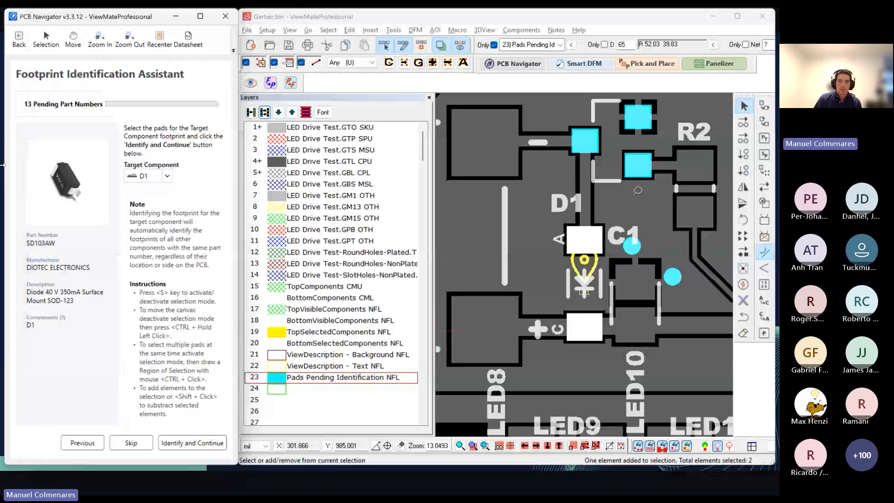
pyautogui.click(194, 444)
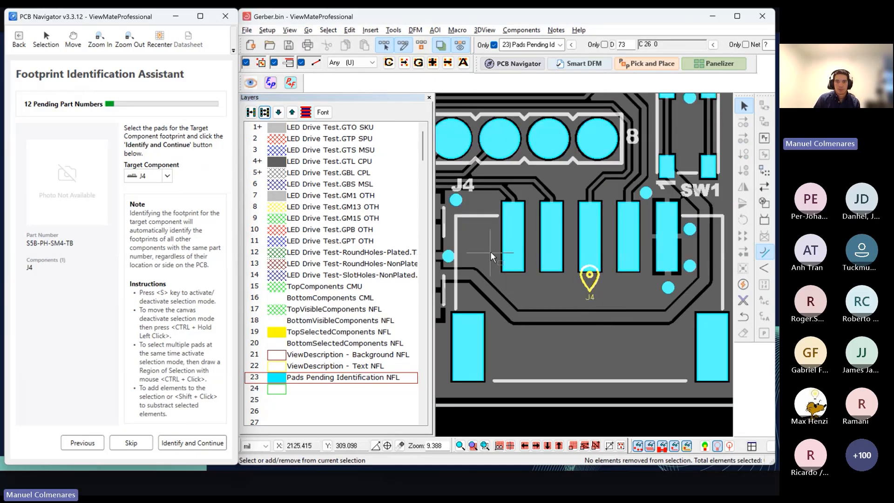
# Step: Identify the footprint of connector J4 by selecting its five narrow pads and two large mounting pads
pyautogui.click(513, 238)
pyautogui.click(551, 238)
pyautogui.click(590, 238)
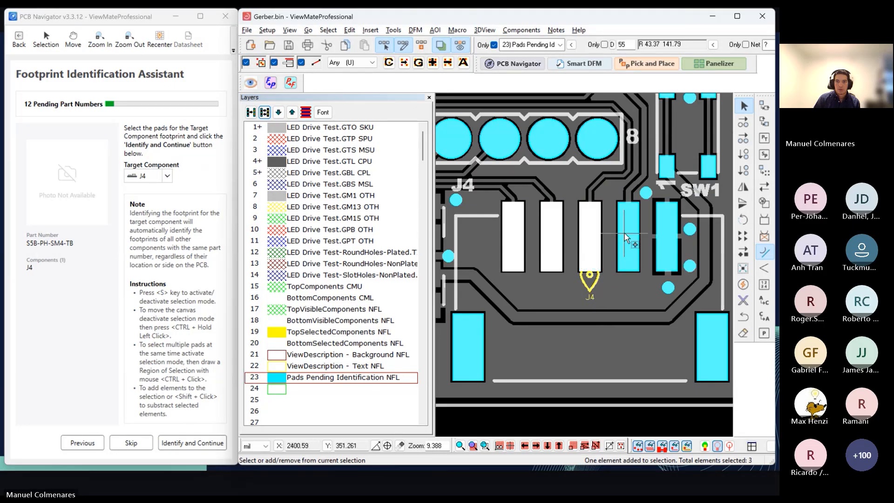
pyautogui.click(627, 238)
pyautogui.click(667, 237)
pyautogui.click(711, 347)
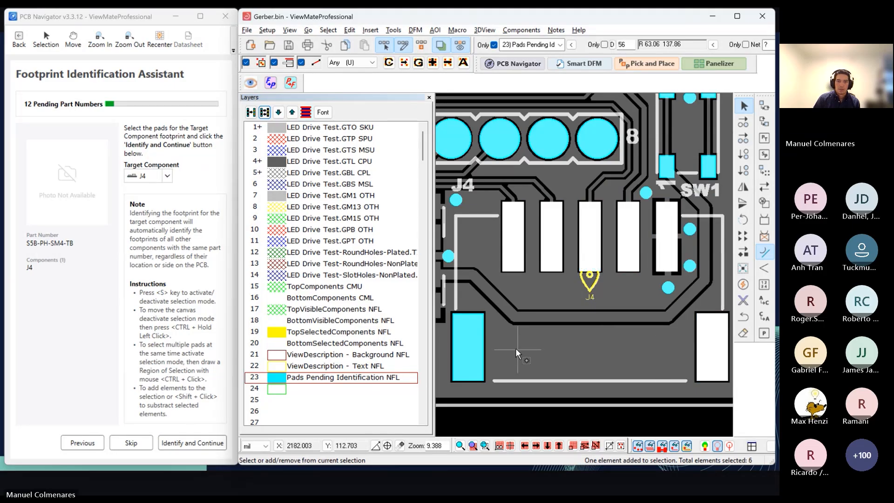
pyautogui.click(468, 347)
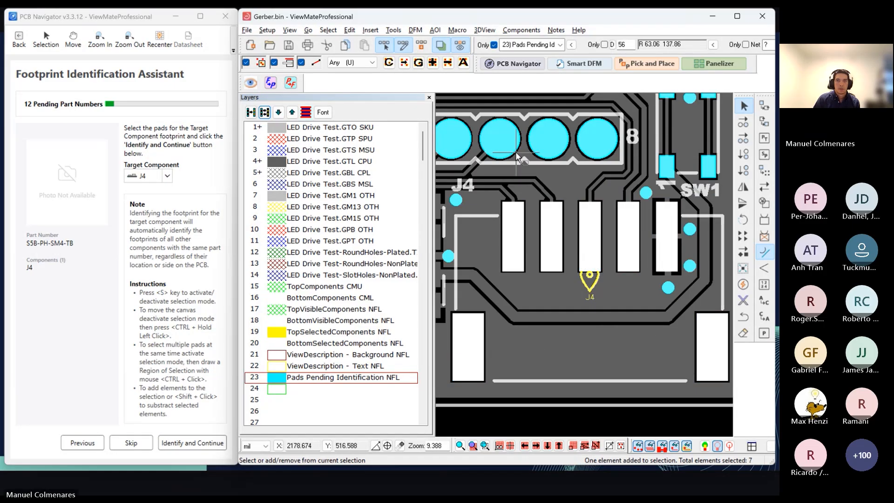
pyautogui.click(200, 445)
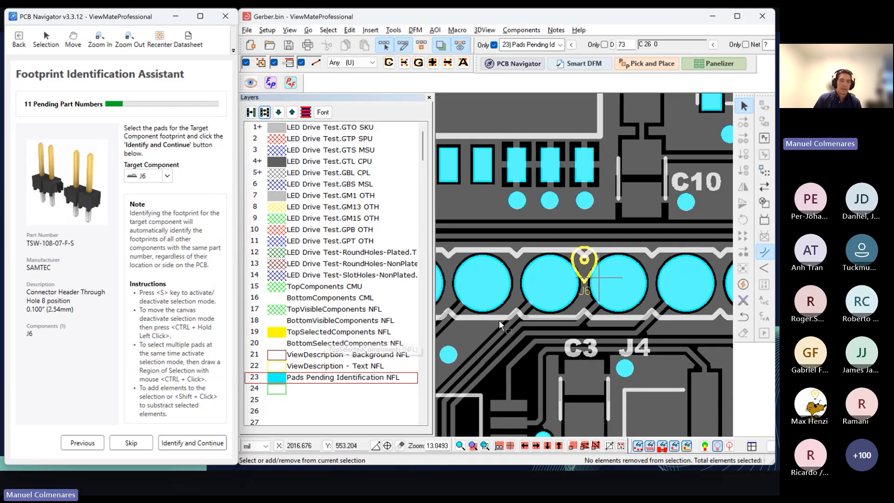
# Step: Identify the footprint of header J6 by selecting all eight of its round pads
pyautogui.scroll(-1, 618, 288)
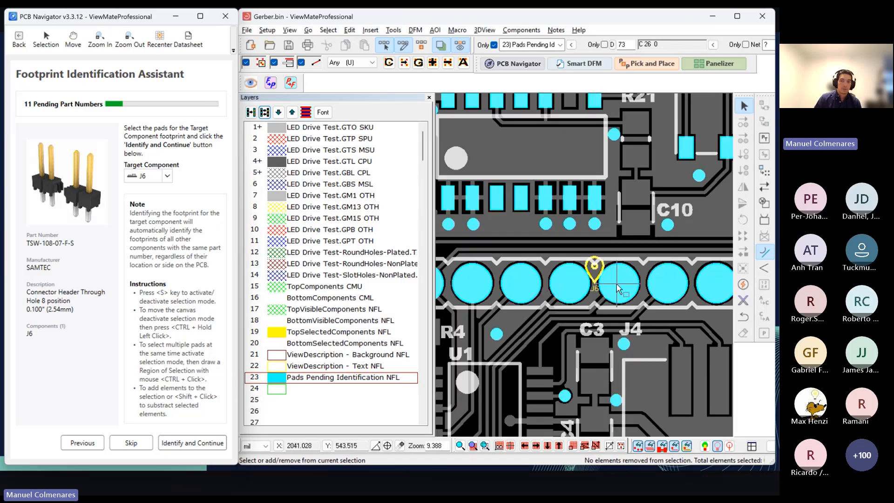
pyautogui.scroll(-1, 618, 289)
pyautogui.click(477, 283)
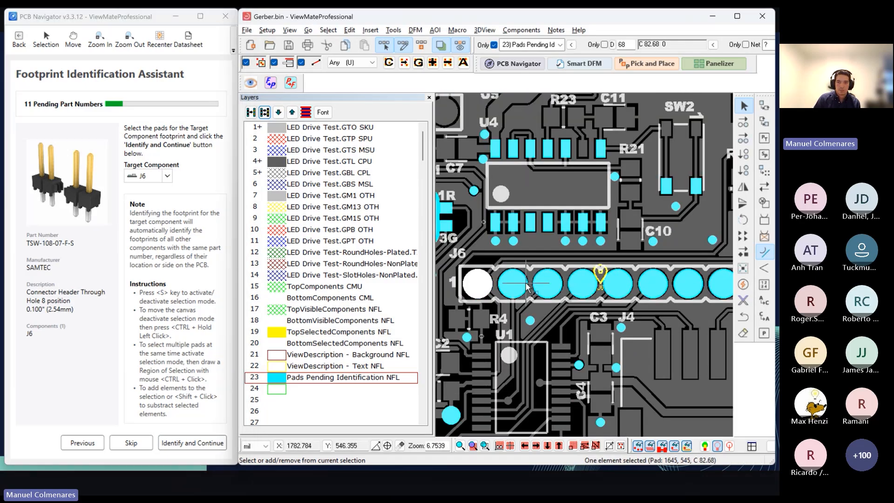
pyautogui.click(513, 284)
pyautogui.click(548, 283)
pyautogui.click(582, 283)
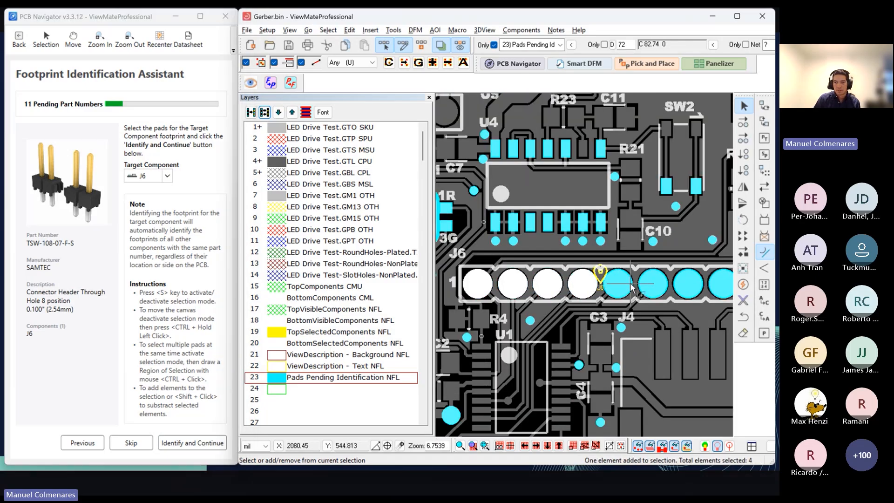
pyautogui.click(630, 286)
pyautogui.click(654, 285)
pyautogui.click(690, 286)
pyautogui.click(720, 285)
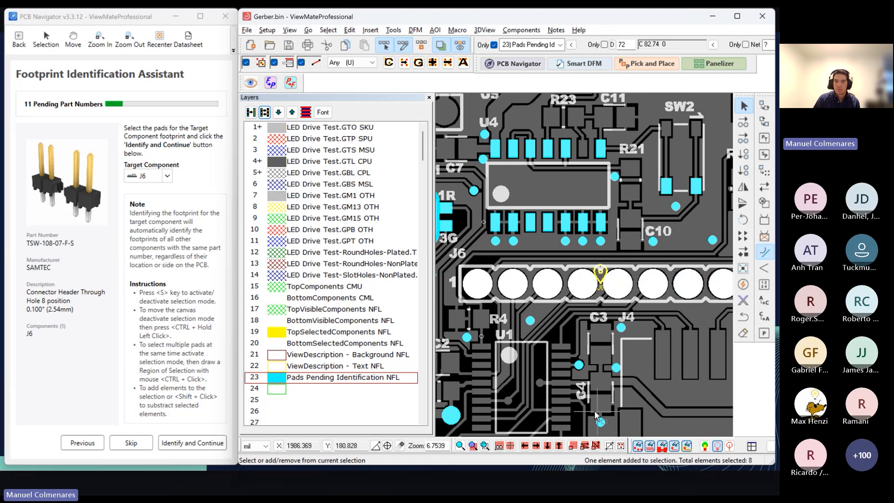
pyautogui.scroll(-1, 661, 300)
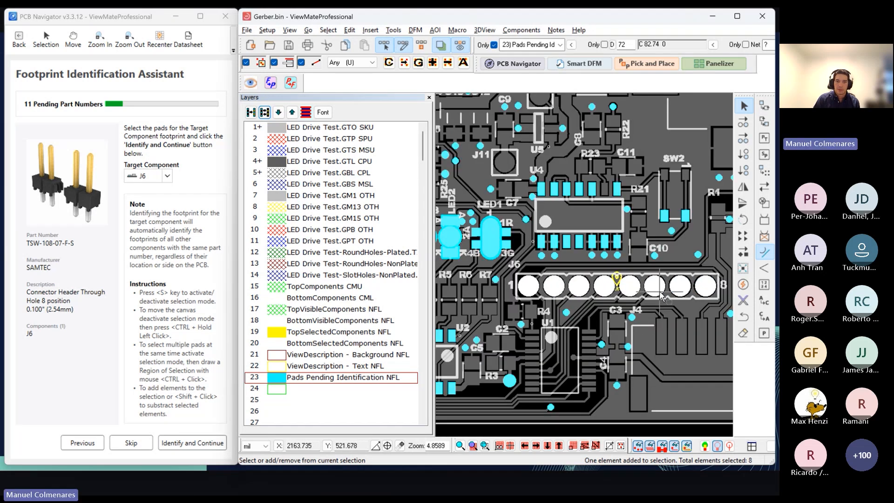
pyautogui.click(172, 443)
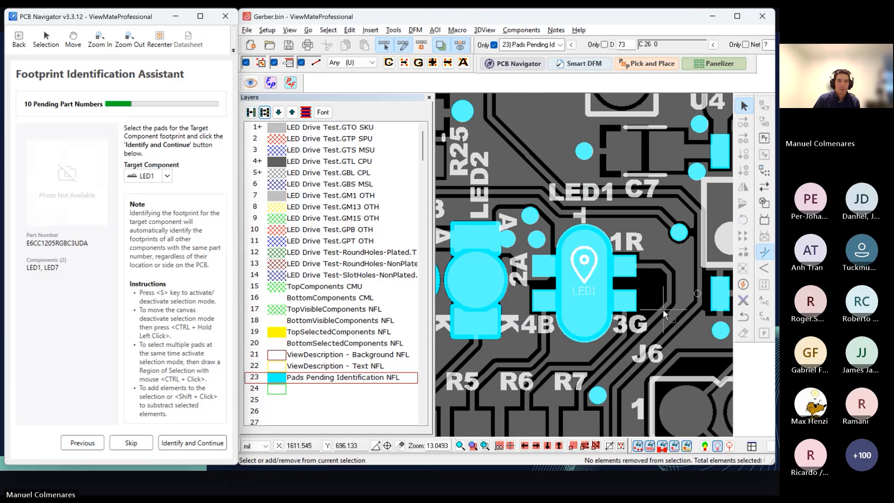
# Step: Identify LED1's footprint from the four small rectangular pads beside its oval body
pyautogui.click(545, 266)
pyautogui.click(624, 266)
pyautogui.click(622, 302)
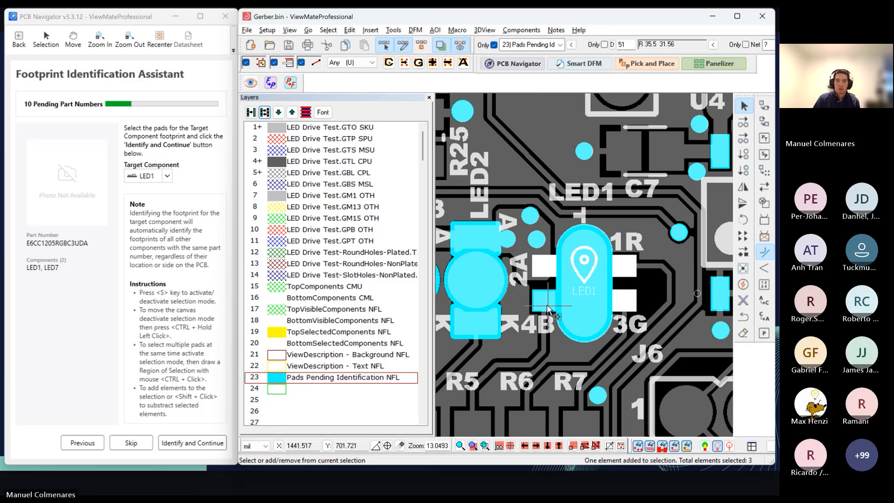
pyautogui.click(545, 301)
pyautogui.click(192, 443)
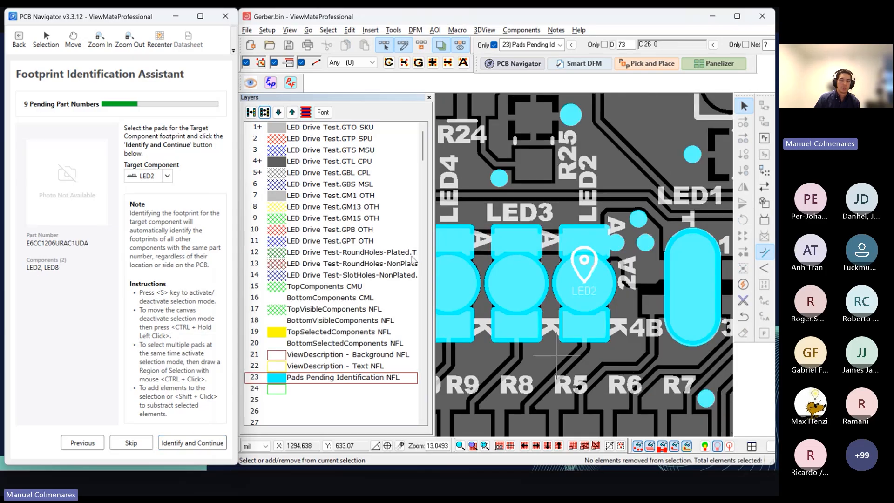
# Step: Identify LED2's footprint from its anode and cathode pads and dismiss the resulting message
pyautogui.click(584, 240)
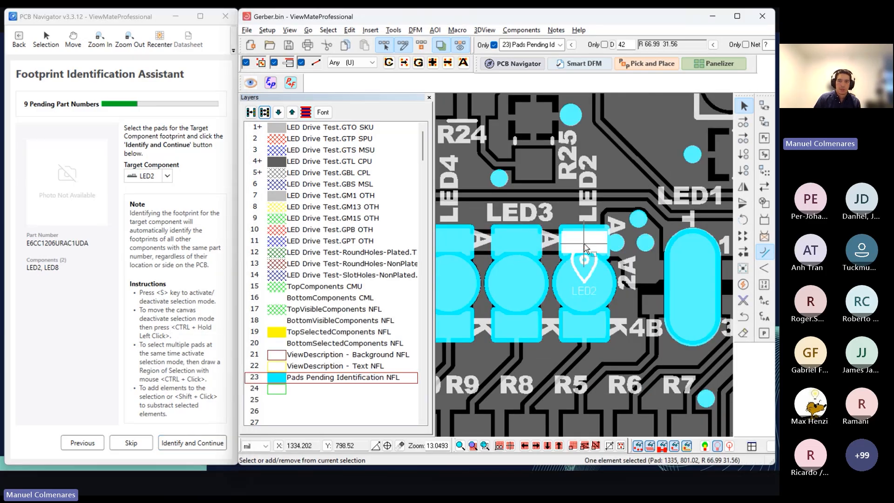
pyautogui.click(588, 326)
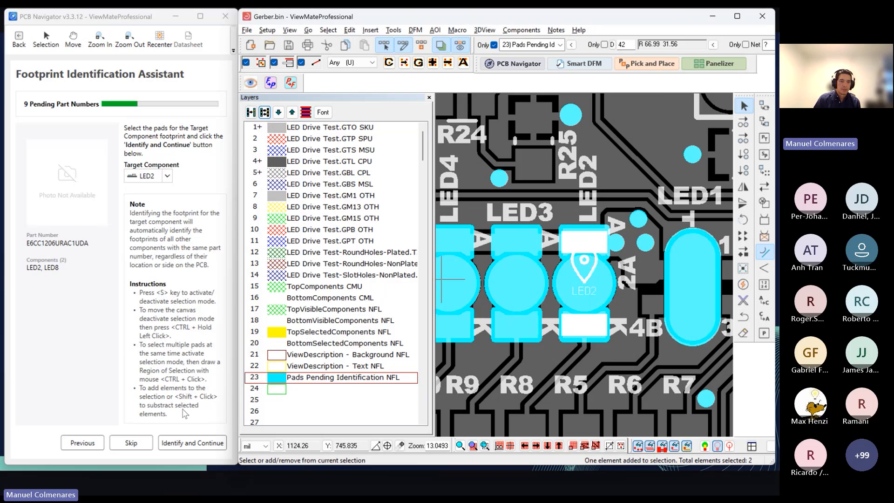
pyautogui.click(183, 444)
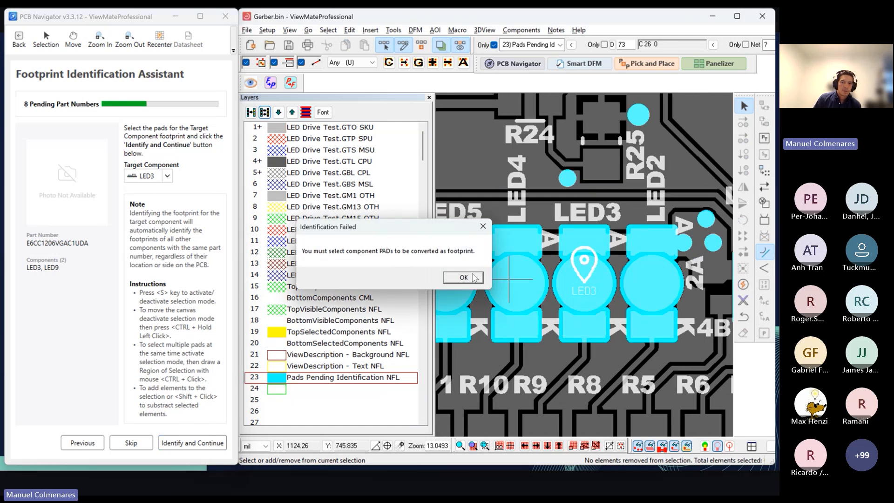
pyautogui.click(463, 277)
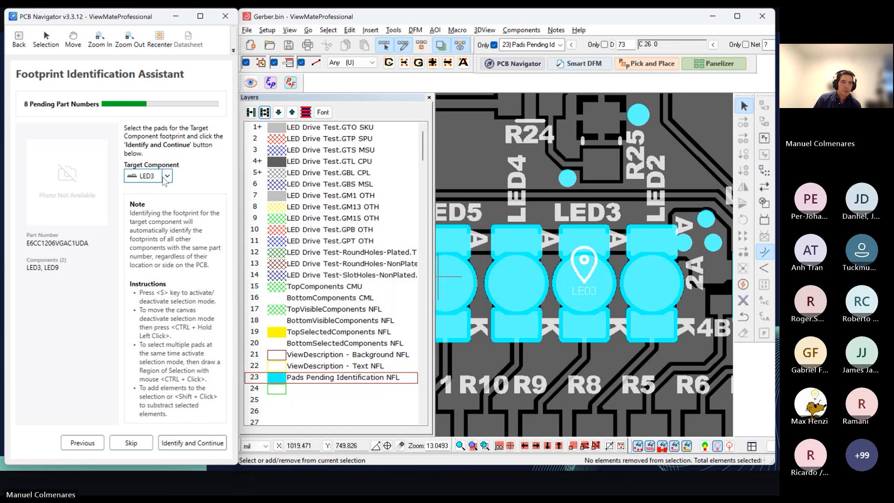
# Step: Check the target components sharing LED3's part number and identify LED3's footprint from its anode and cathode pads
pyautogui.click(165, 178)
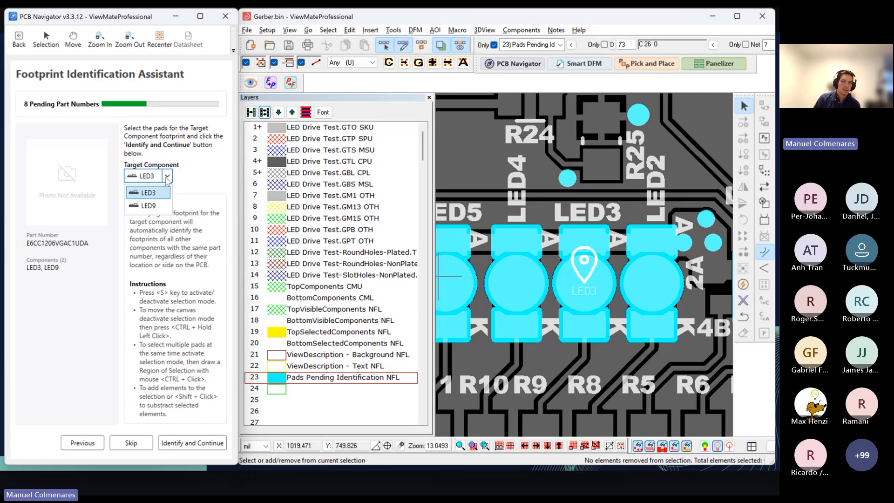
pyautogui.click(166, 177)
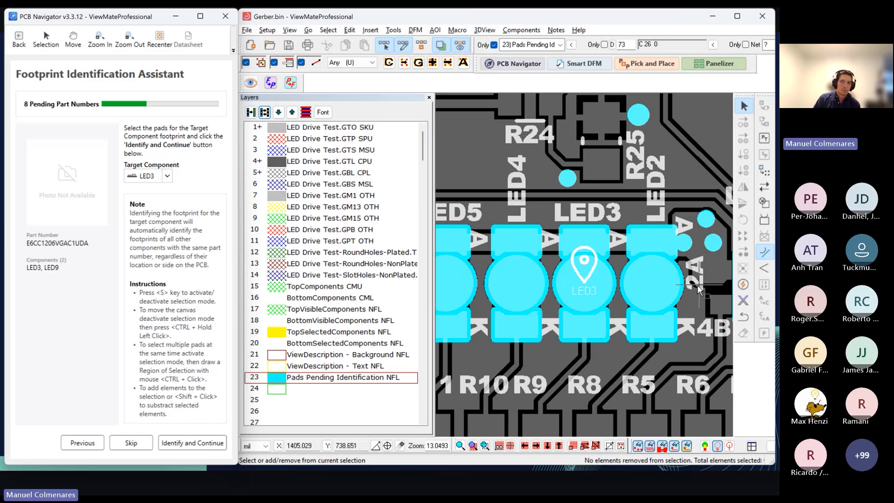
pyautogui.scroll(-2, 597, 283)
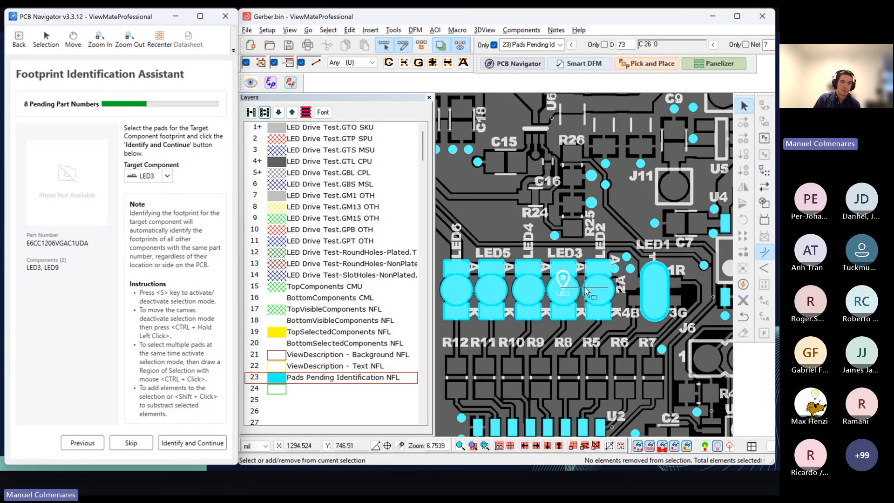
pyautogui.scroll(1, 591, 283)
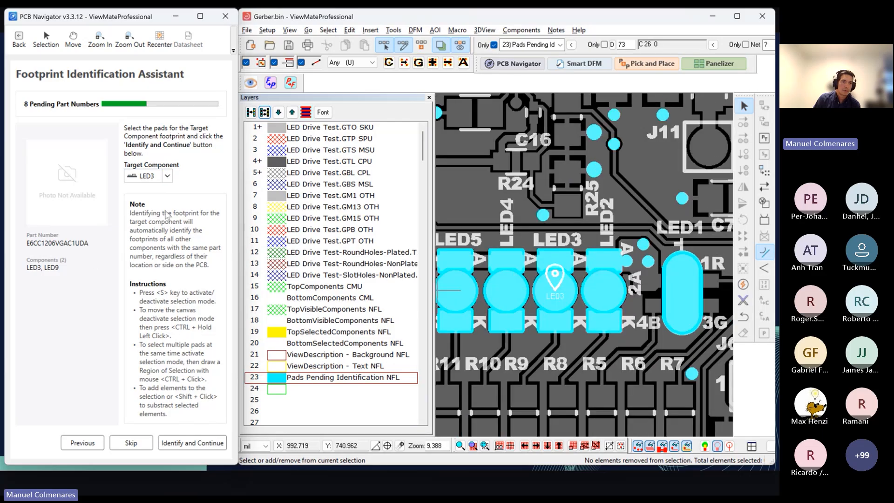
pyautogui.click(168, 178)
pyautogui.click(167, 179)
pyautogui.scroll(1, 561, 279)
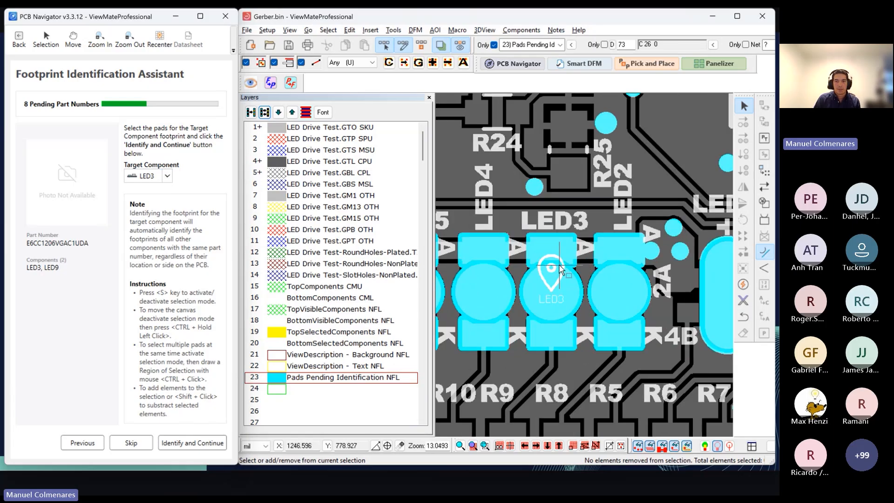
pyautogui.click(550, 249)
pyautogui.click(551, 332)
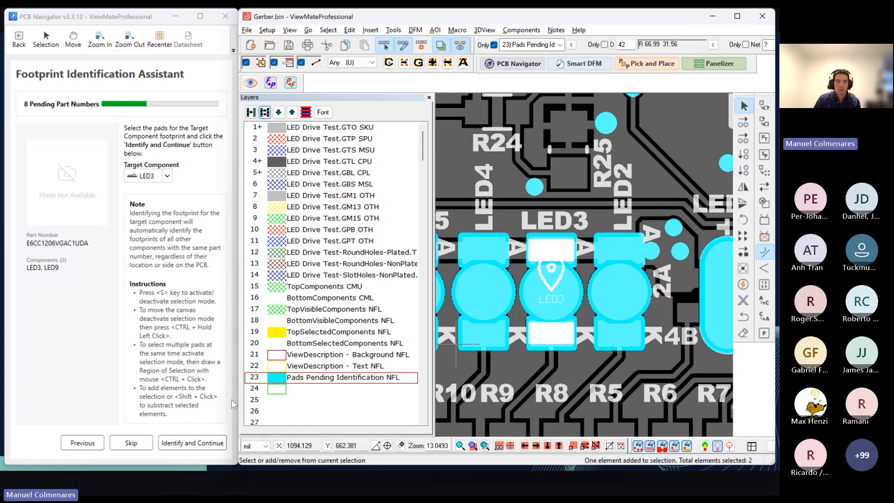
pyautogui.click(193, 445)
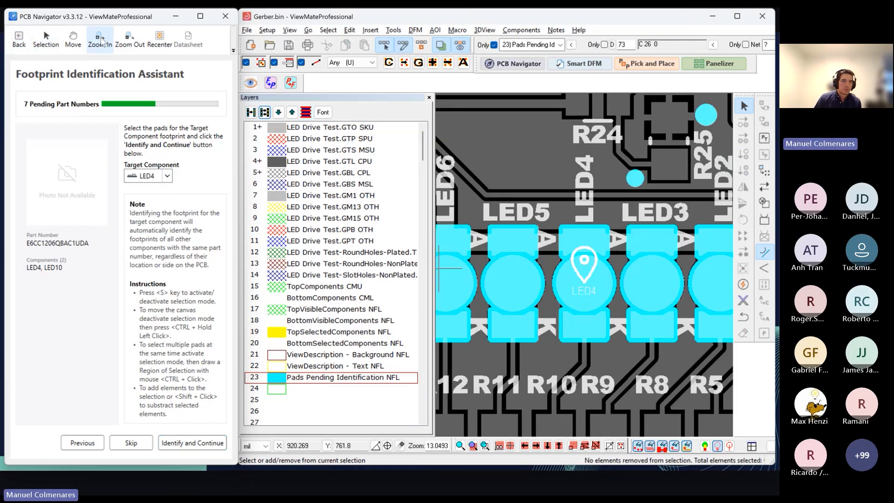
# Step: Leave the Footprint Identification Assistant and clear the Not Identified filter from the component list
pyautogui.doubleClick(20, 42)
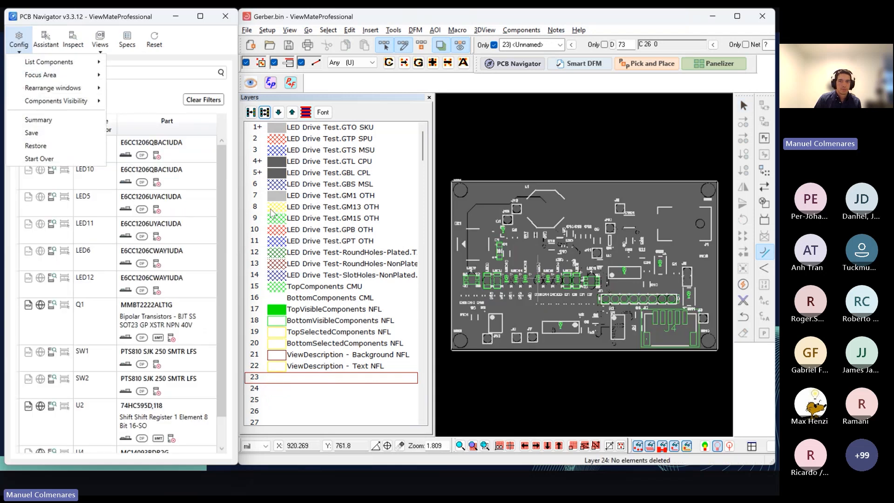
pyautogui.click(149, 102)
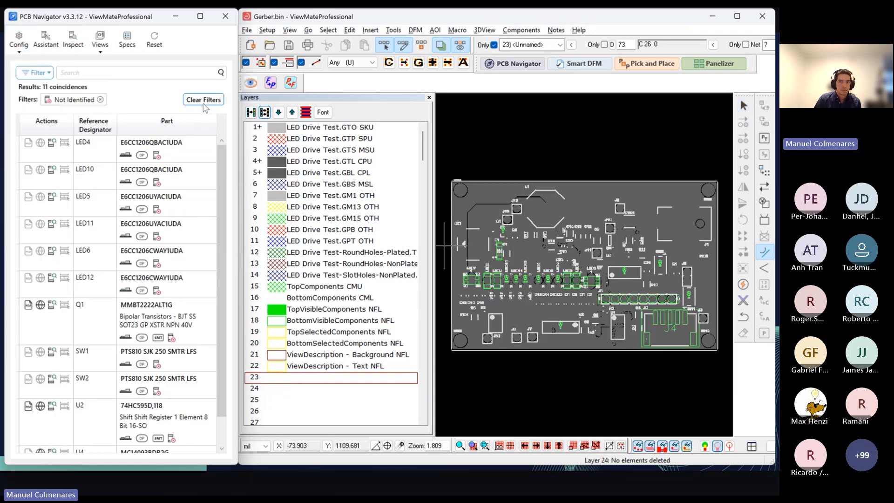
pyautogui.click(205, 102)
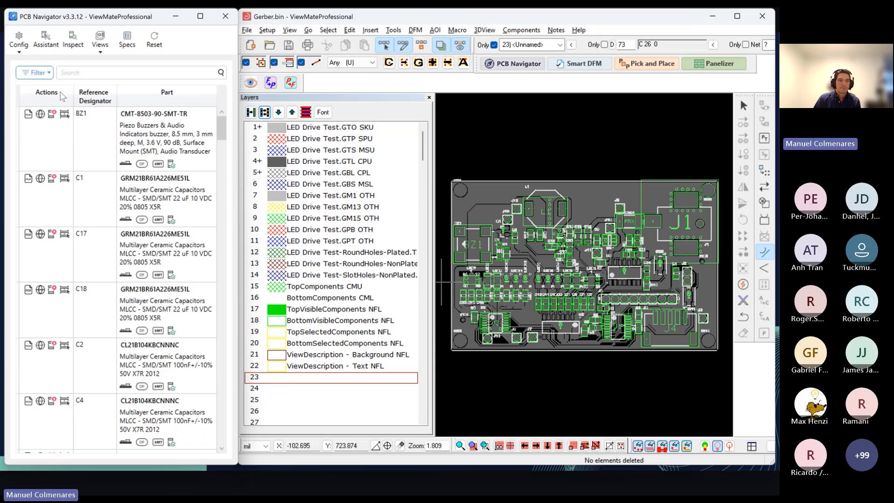
# Step: Filter the components by known manufacturer part number, remove that filter, and filter by unknown part number instead
pyautogui.click(48, 73)
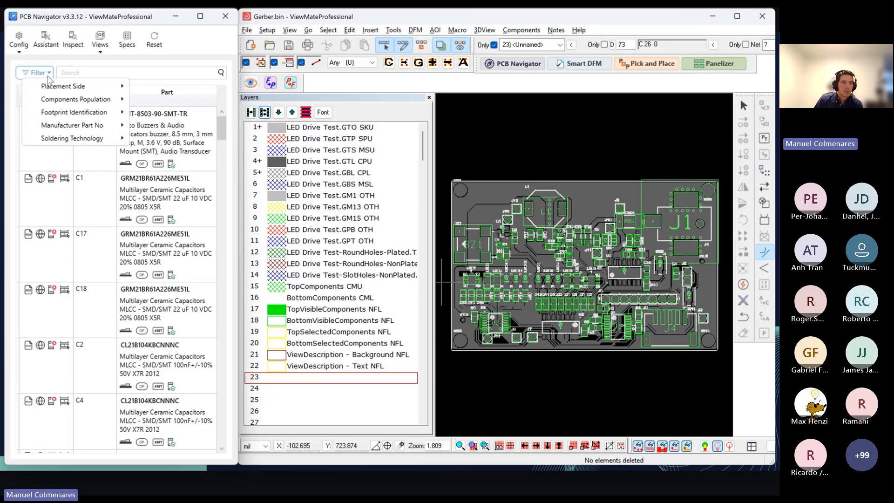
pyautogui.moveTo(80, 105)
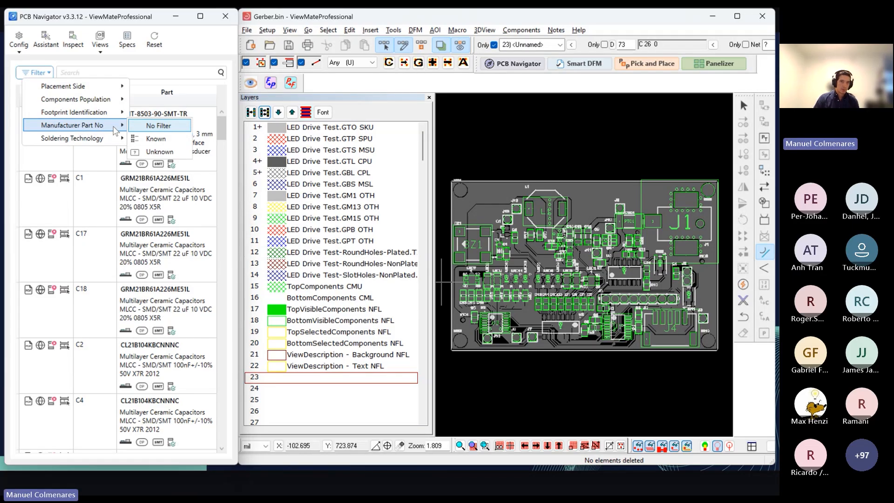
pyautogui.click(156, 139)
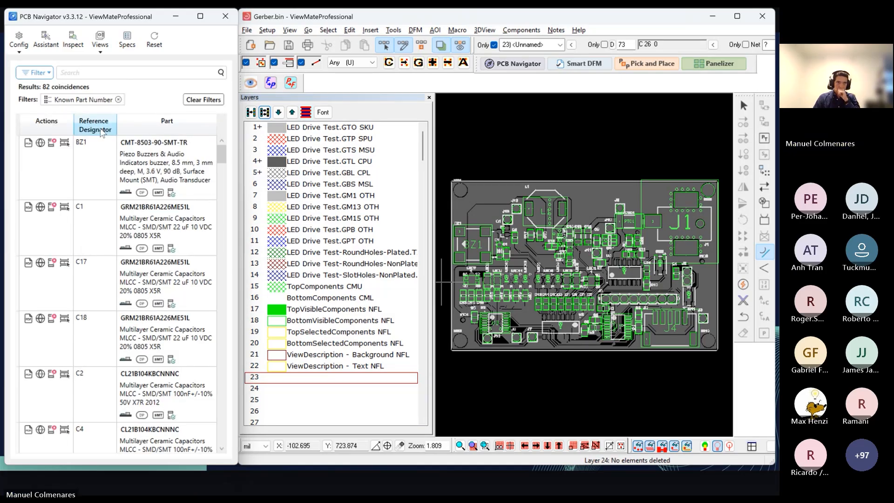
pyautogui.click(119, 99)
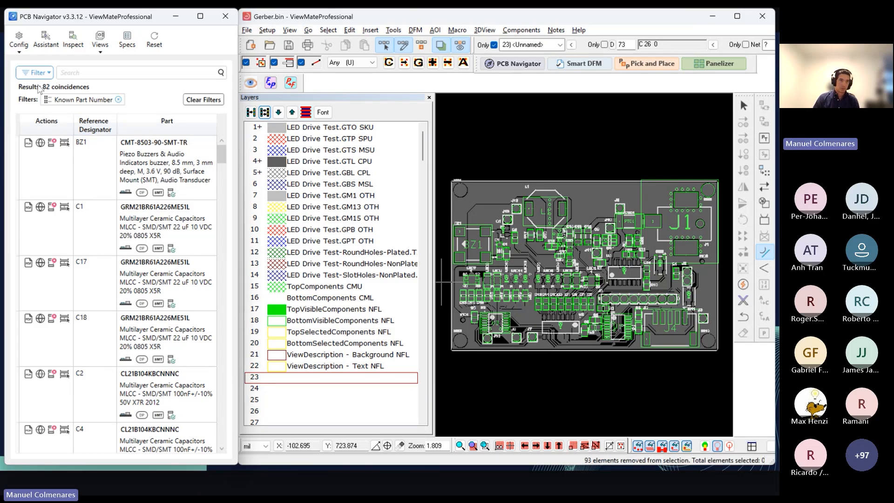
pyautogui.click(51, 74)
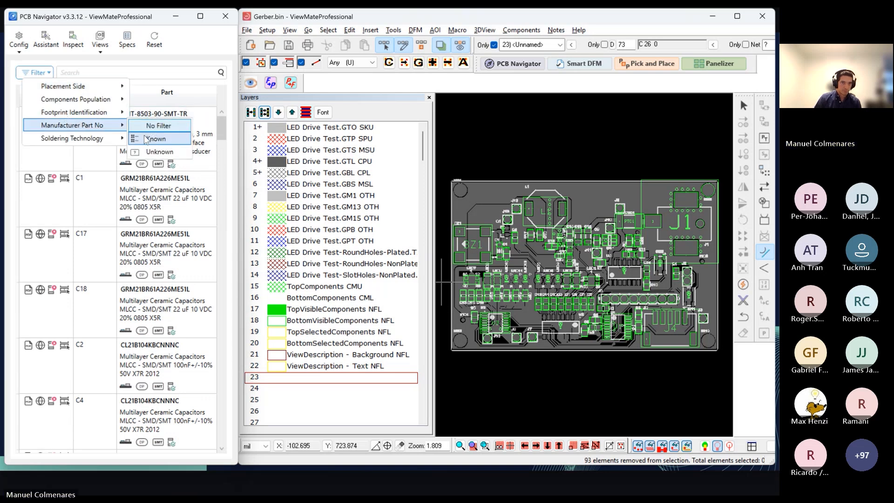
pyautogui.click(153, 151)
# Step: Filter the components by Surface Mount Technology (SMT) and remove the Unknown Part Number filter
pyautogui.click(49, 74)
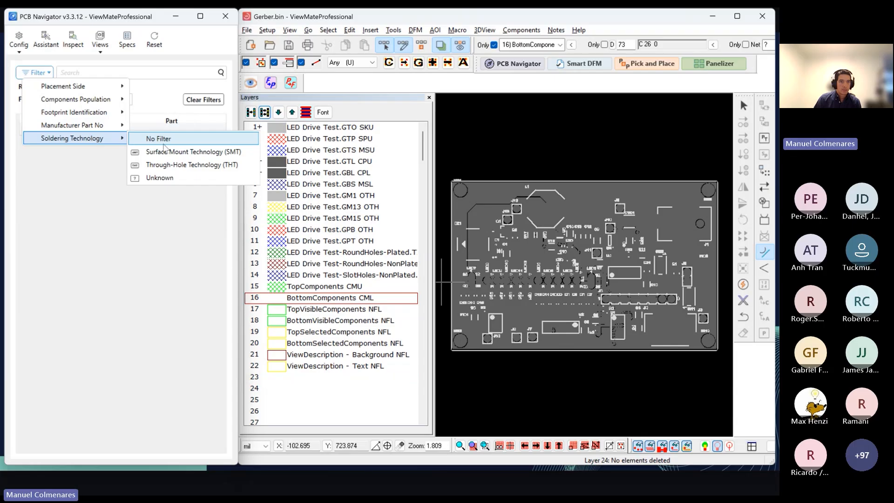
pyautogui.click(166, 152)
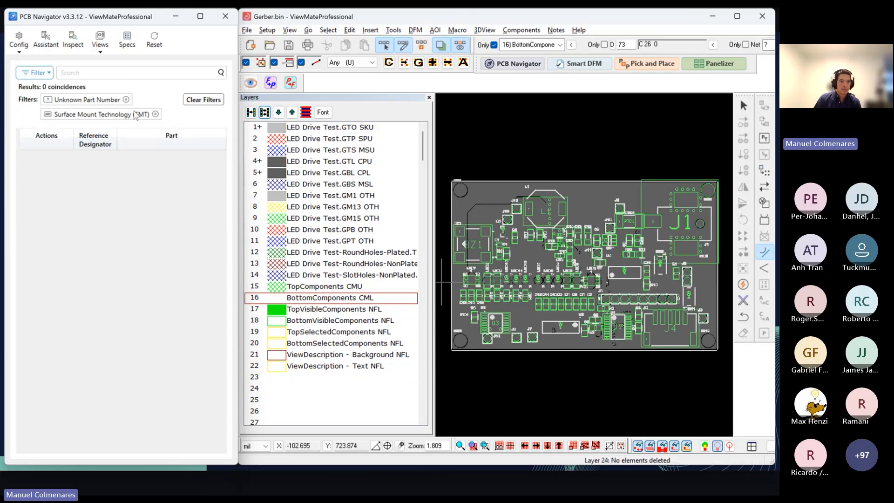
pyautogui.click(126, 100)
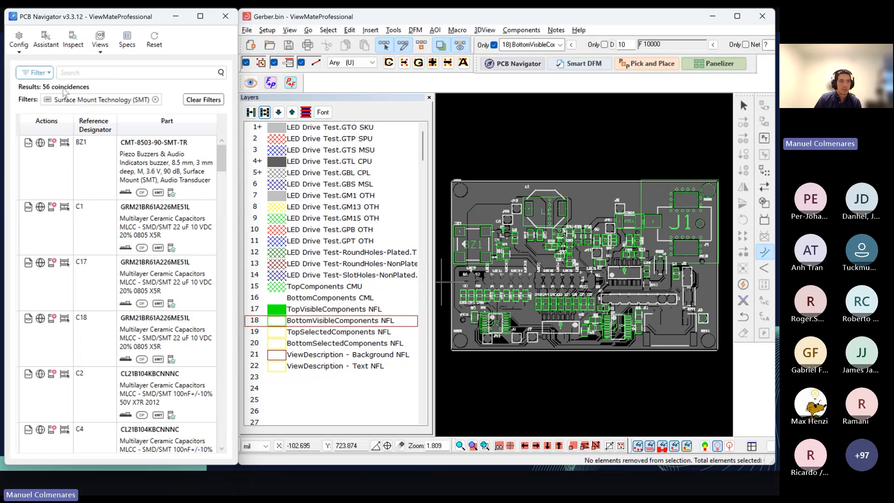
# Step: Narrow the surface-mount components to the Top Side placement and remove that placement filter again
pyautogui.click(50, 73)
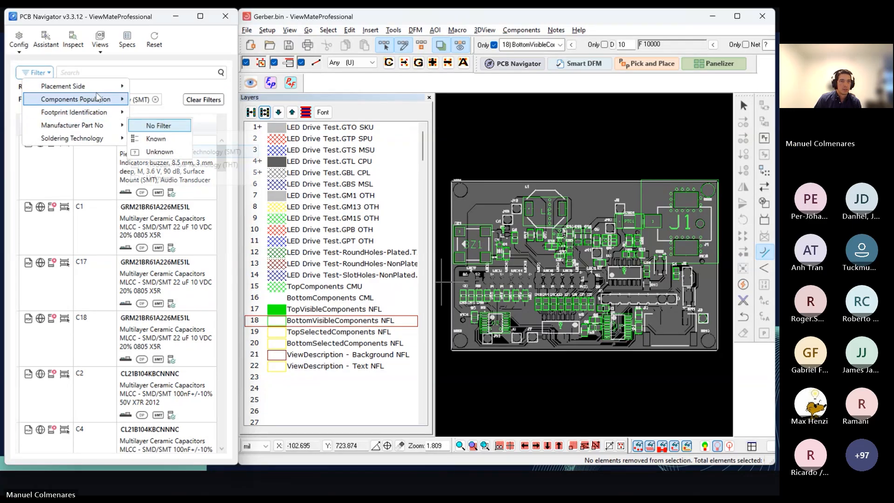
pyautogui.moveTo(126, 91)
pyautogui.click(163, 102)
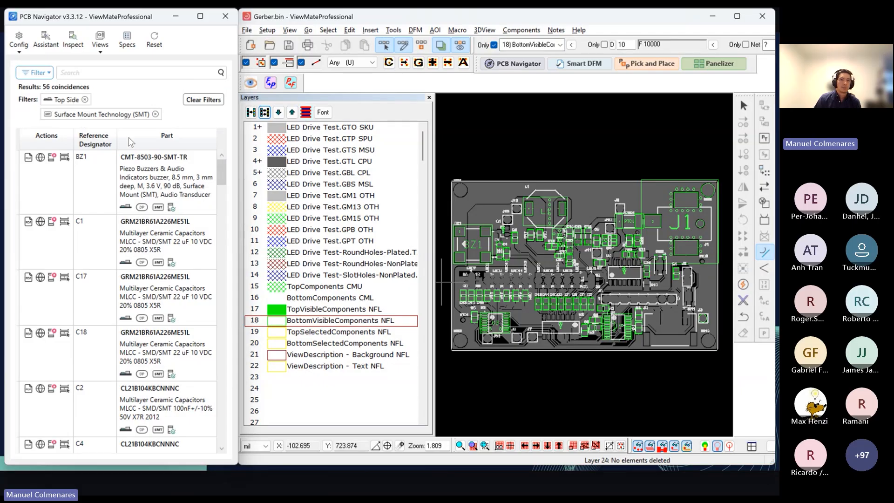
pyautogui.click(85, 99)
# Step: Switch the soldering technology filter to Through-Hole Technology (THT)
pyautogui.click(36, 73)
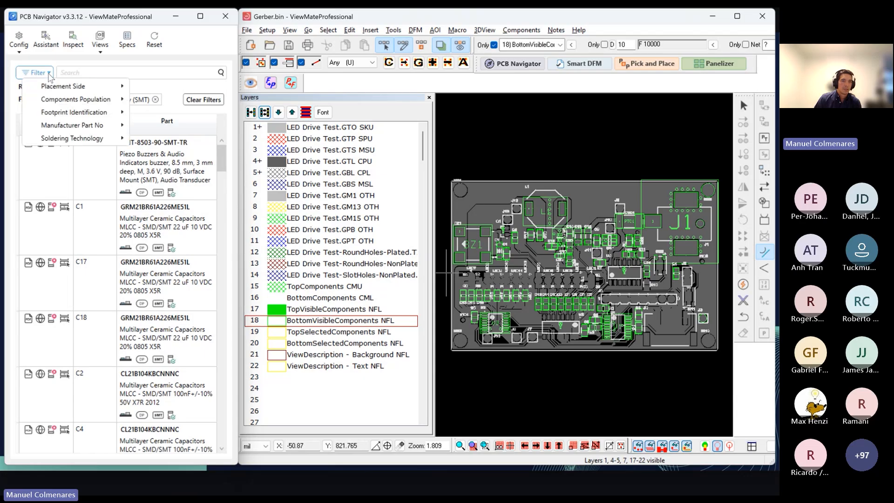
pyautogui.moveTo(70, 138)
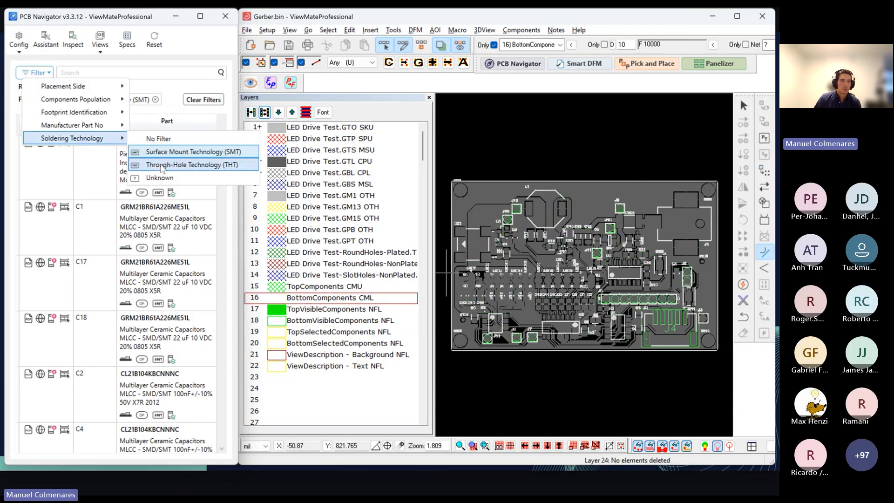
pyautogui.click(161, 165)
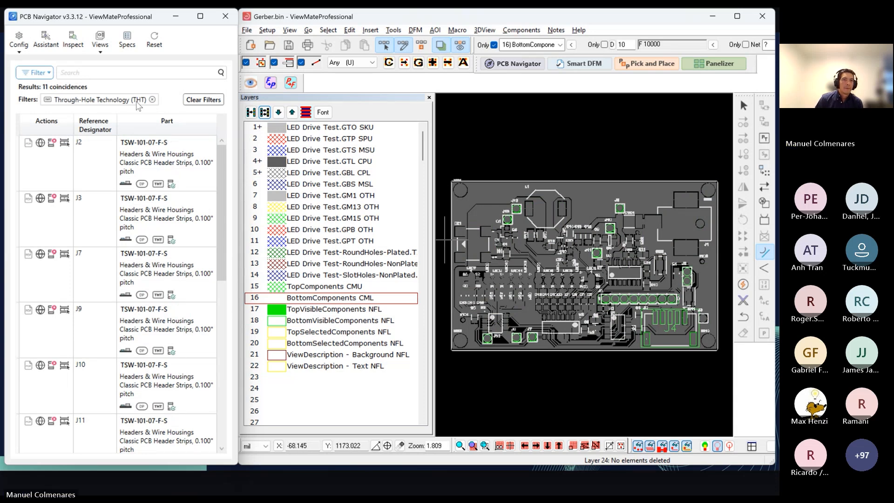
# Step: Remove the Through-Hole Technology (THT) filter and search the component list for U4
pyautogui.click(153, 101)
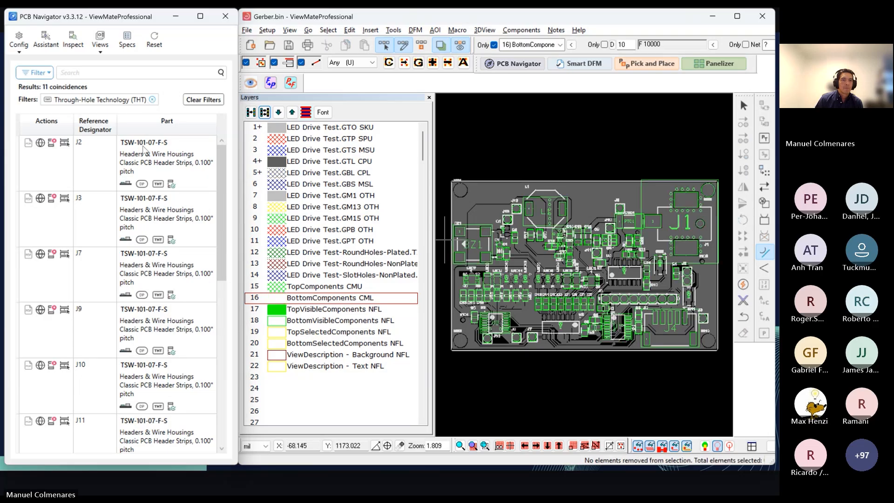
pyautogui.click(101, 74)
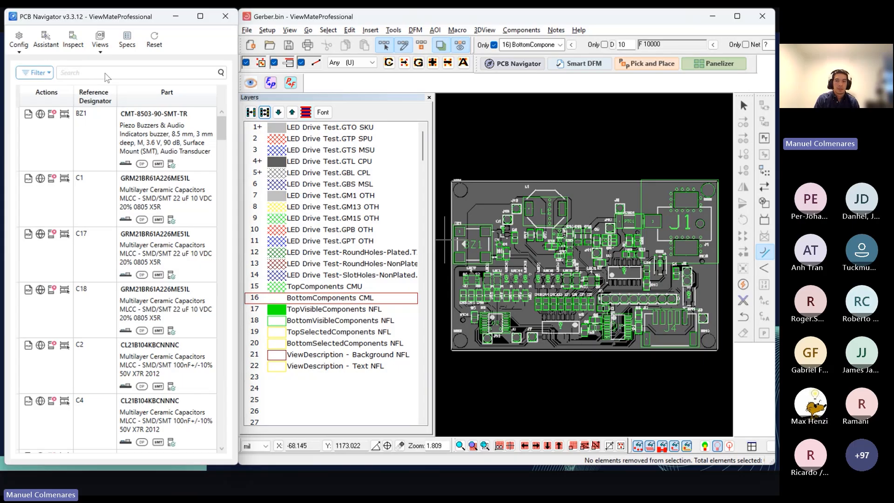
pyautogui.write('U4')
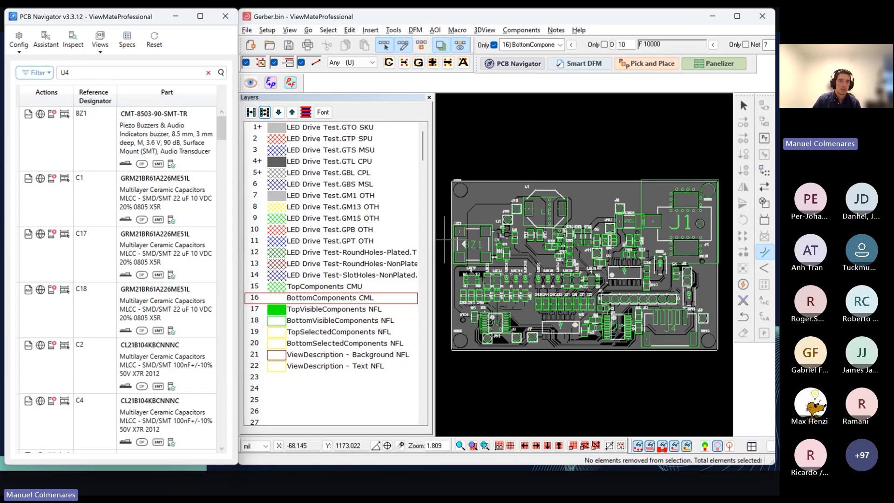
pyautogui.press('Return')
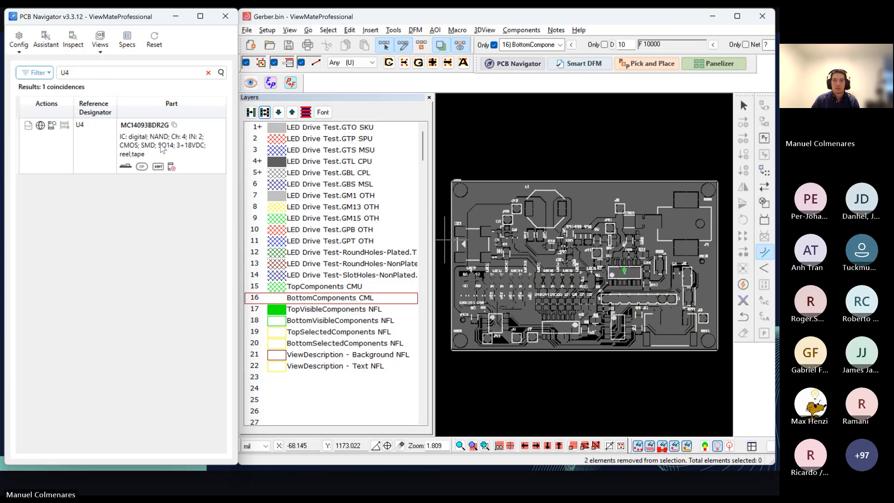
# Step: Open the footprint identification for U4, select its first two lower-row pads, and return to the component list without identifying it
pyautogui.click(162, 148)
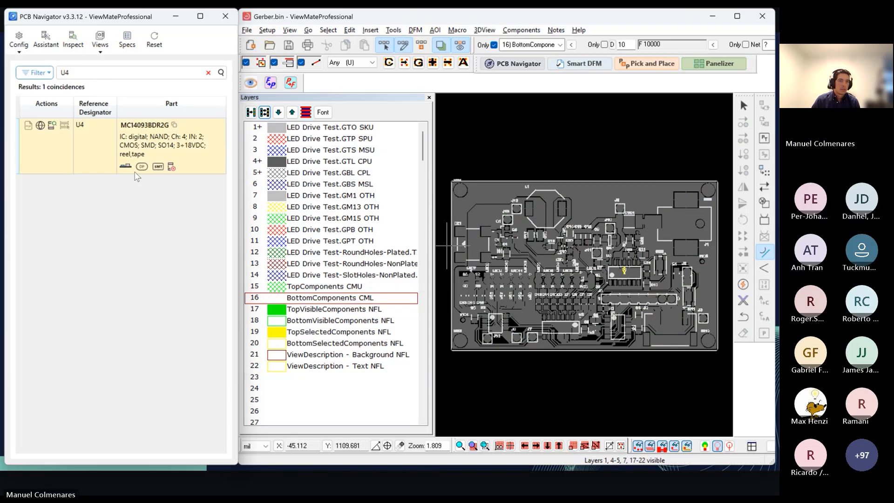
pyautogui.moveTo(127, 171)
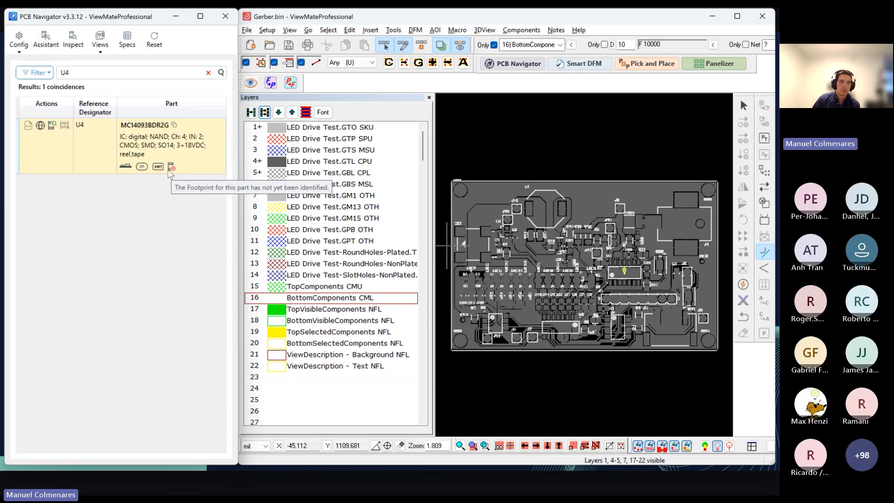
pyautogui.click(52, 128)
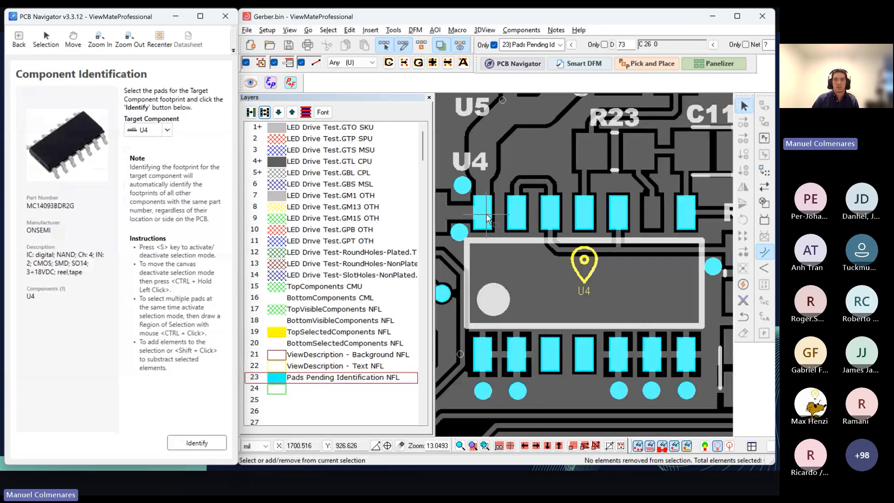
pyautogui.click(482, 353)
pyautogui.keyDown('shift'); pyautogui.click(518, 355); pyautogui.keyUp('shift')
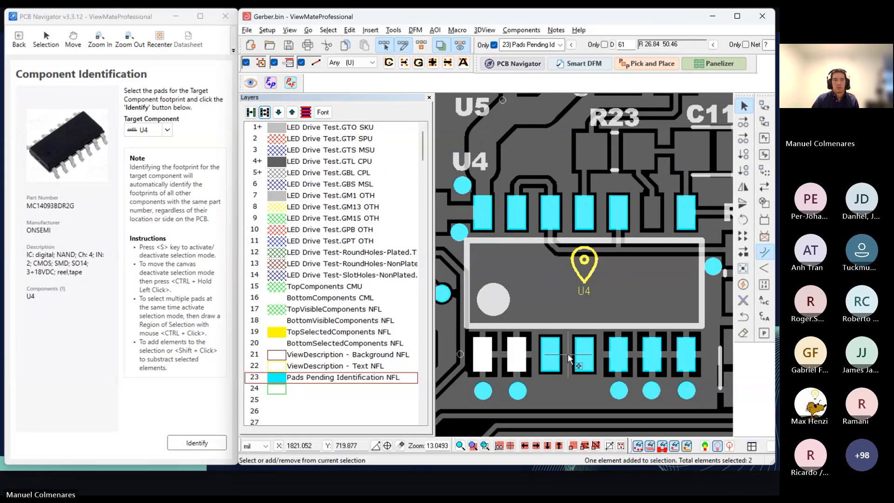
pyautogui.click(19, 39)
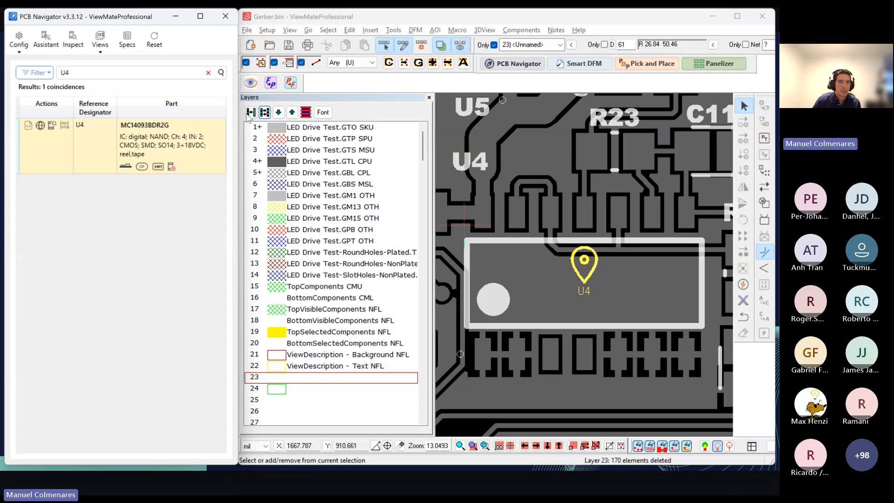
# Step: Clear the component search and check the options for listing components by reference designator or part number
pyautogui.scroll(-1, 612, 288)
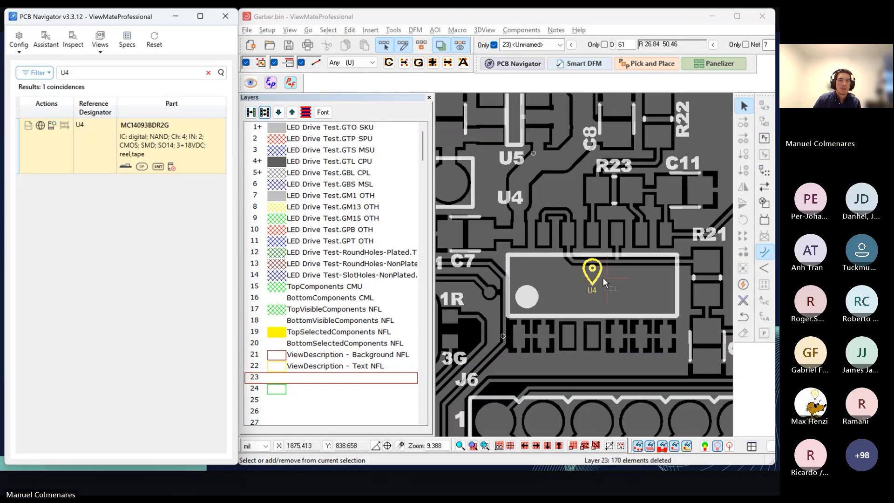
pyautogui.click(208, 72)
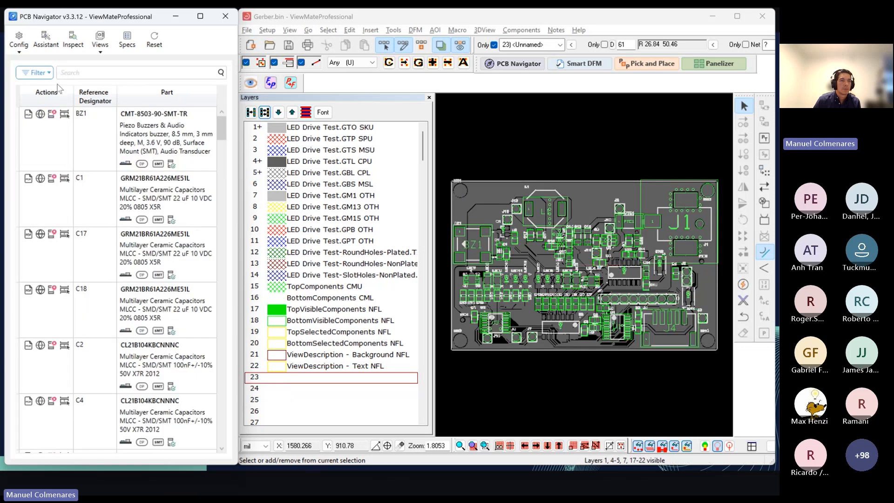
pyautogui.click(19, 39)
pyautogui.moveTo(54, 62)
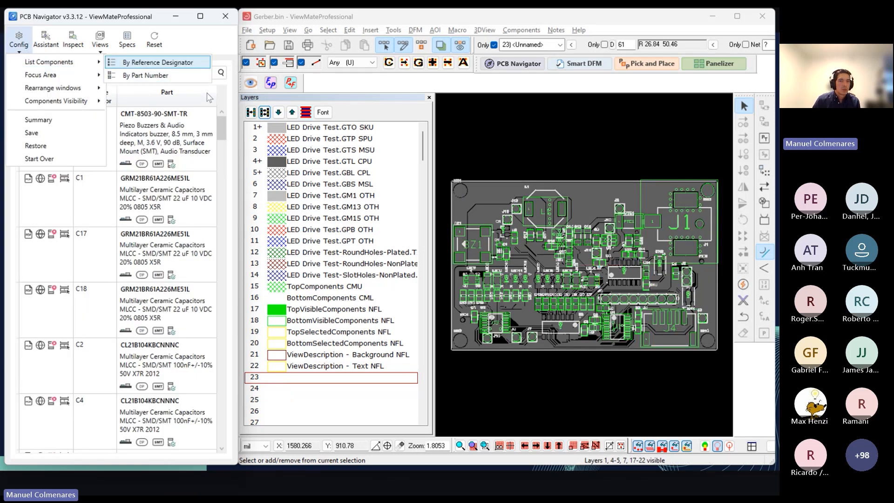
# Step: View the part specifications of BZ1 and C1, and close the specifications
pyautogui.click(215, 140)
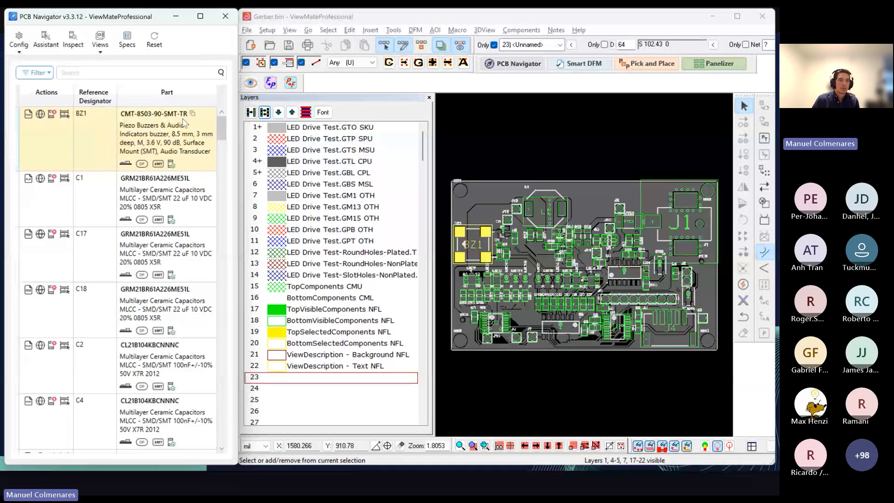
pyautogui.click(127, 40)
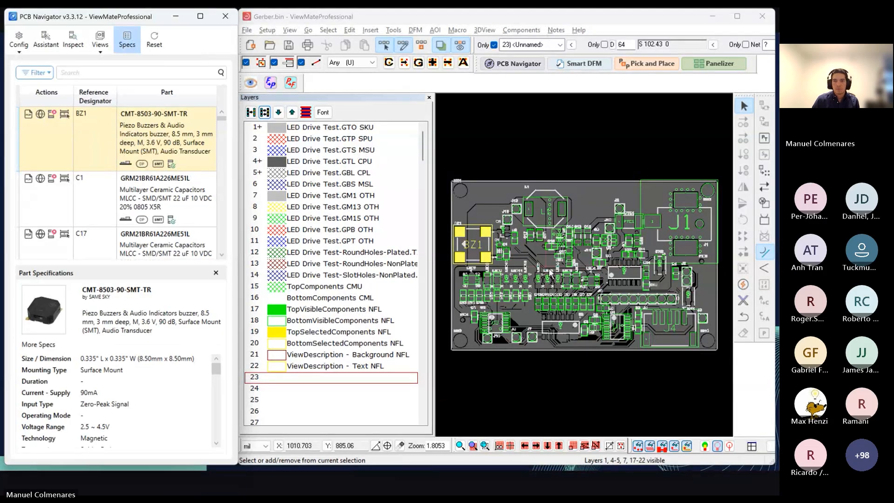
pyautogui.click(174, 201)
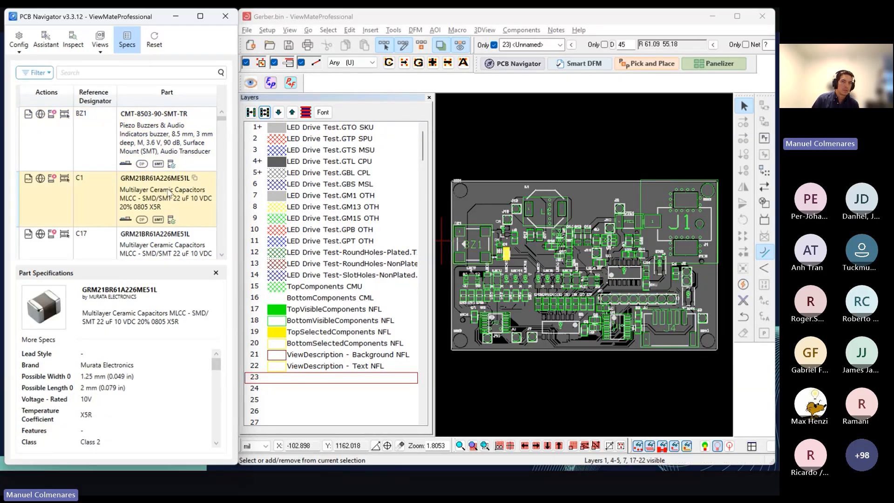
pyautogui.moveTo(222, 120); pyautogui.dragTo(217, 148)
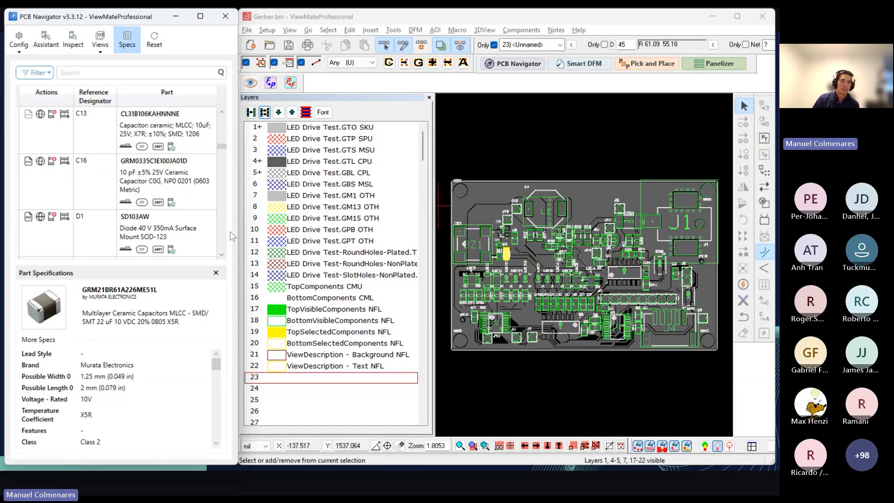
pyautogui.click(216, 272)
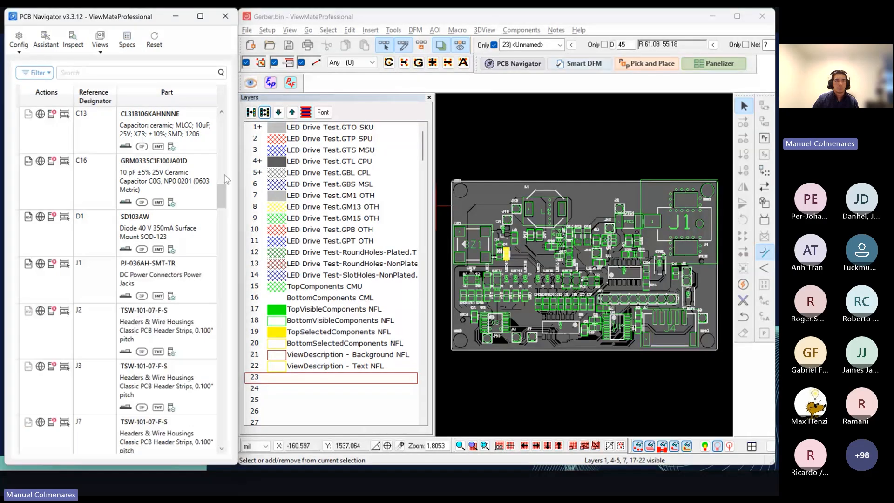
# Step: Make TopVisibleComponents the active layer
pyautogui.scroll(3, 171, 222)
pyautogui.scroll(3, 170, 222)
pyautogui.click(337, 310)
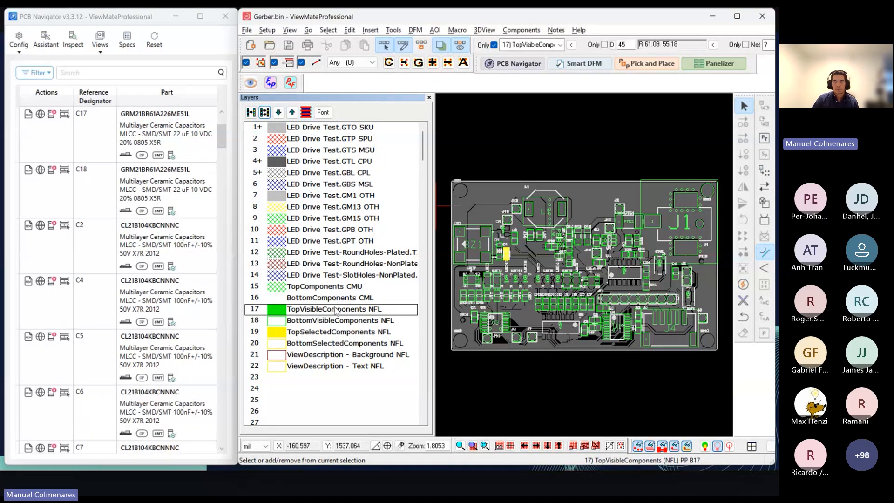
# Step: Select the SW2 location marker on the board and inspect it to find the part in the component list
pyautogui.click(634, 268)
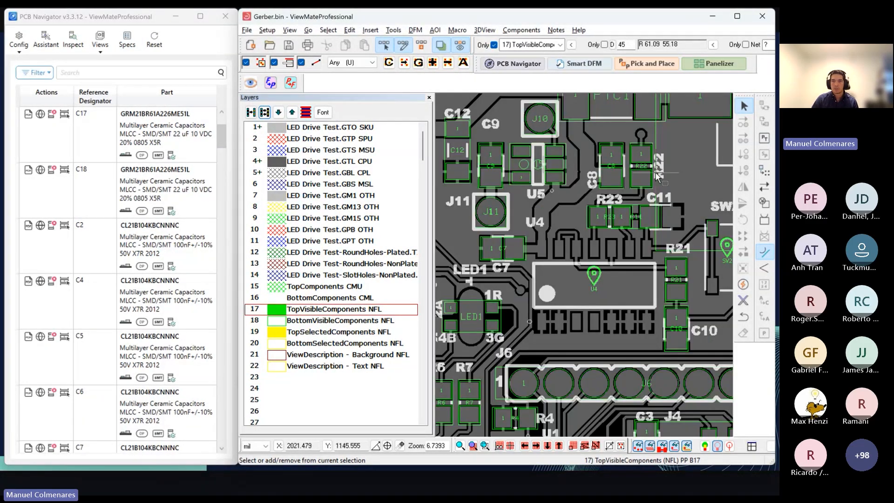
pyautogui.moveTo(675, 163); pyautogui.dragTo(630, 282, button='middle')
pyautogui.moveTo(687, 282); pyautogui.dragTo(588, 282, button='middle')
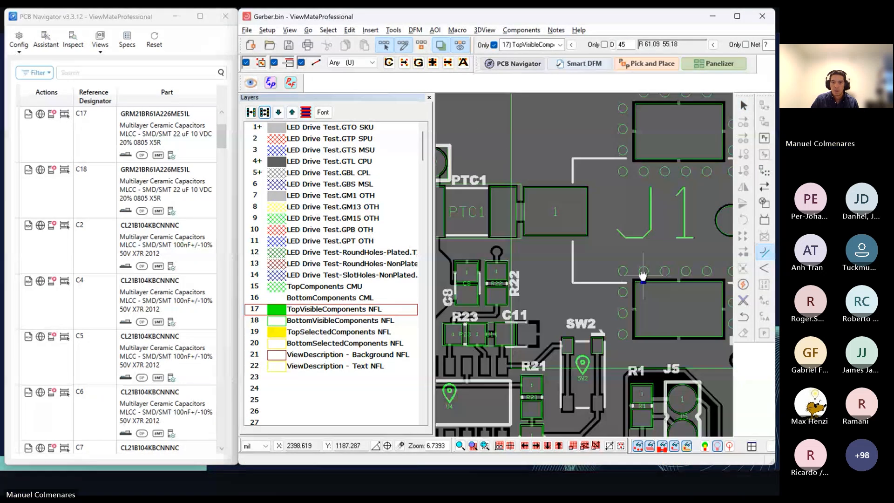
pyautogui.moveTo(627, 345); pyautogui.dragTo(587, 250, button='middle')
pyautogui.scroll(1, 557, 290)
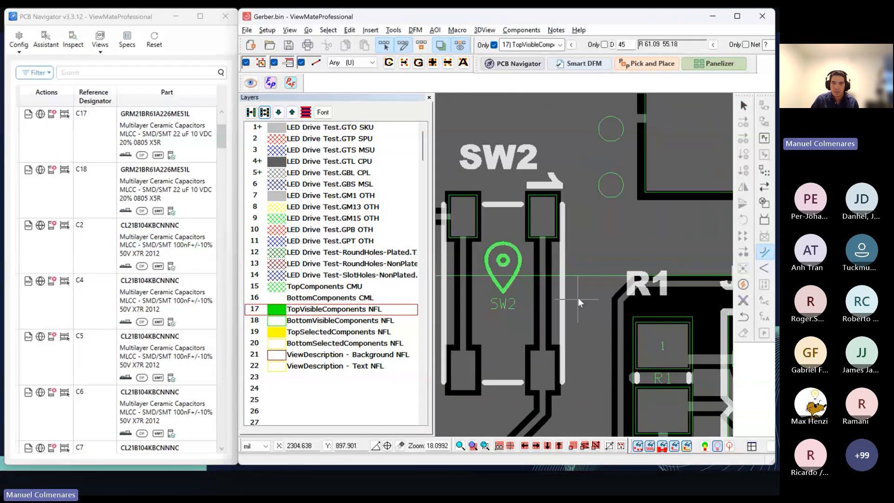
pyautogui.scroll(1, 578, 298)
pyautogui.scroll(-1, 576, 279)
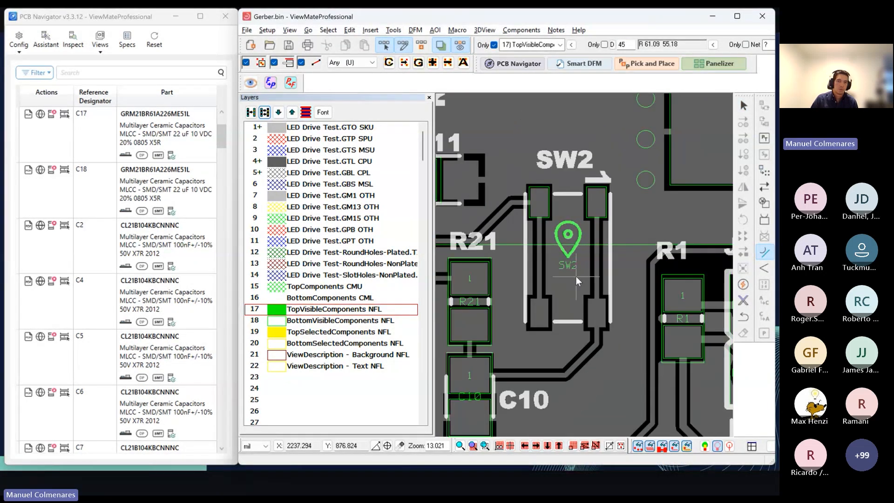
pyautogui.click(569, 243)
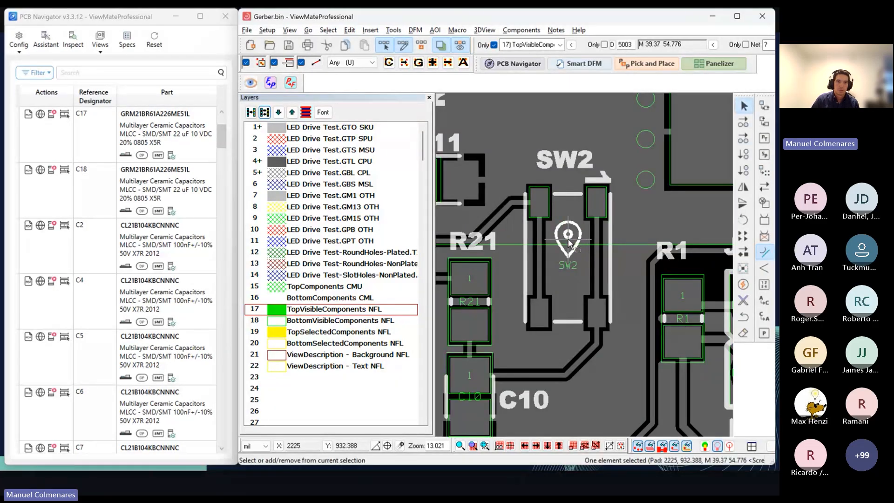
pyautogui.click(78, 50)
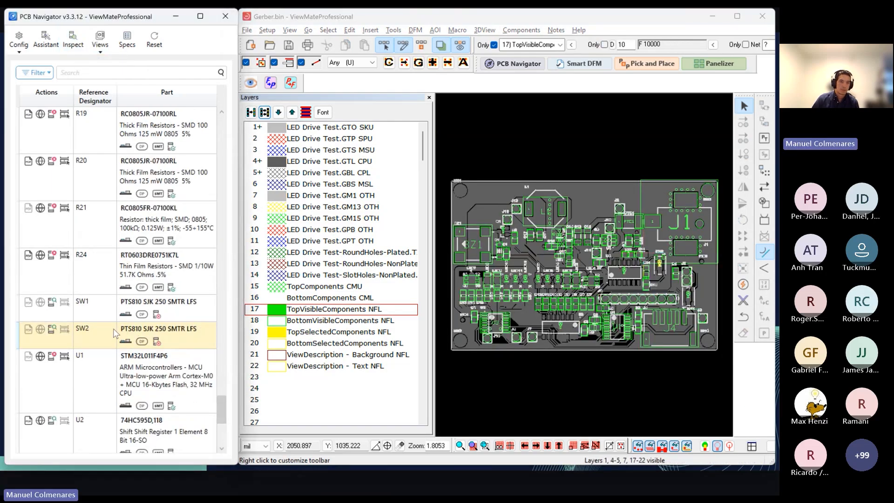
pyautogui.click(131, 46)
pyautogui.click(131, 46)
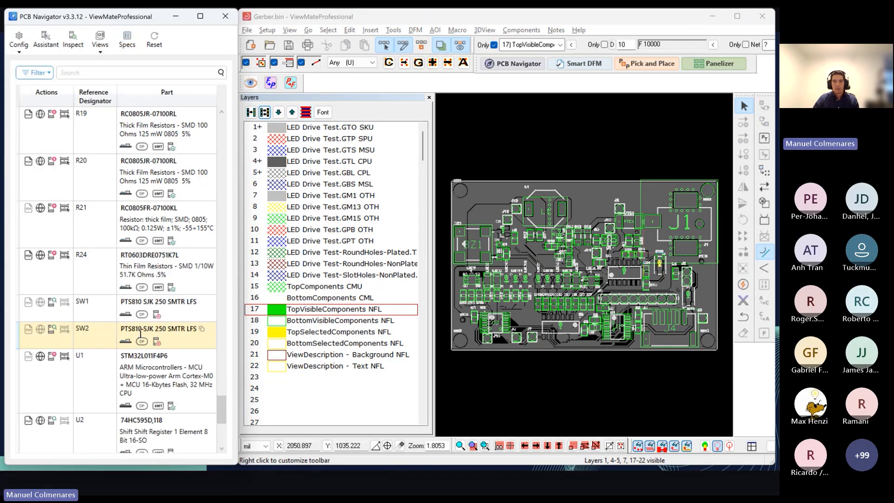
# Step: Select the L1 component on the board, inspect it, and show its part specifications
pyautogui.scroll(2, 580, 241)
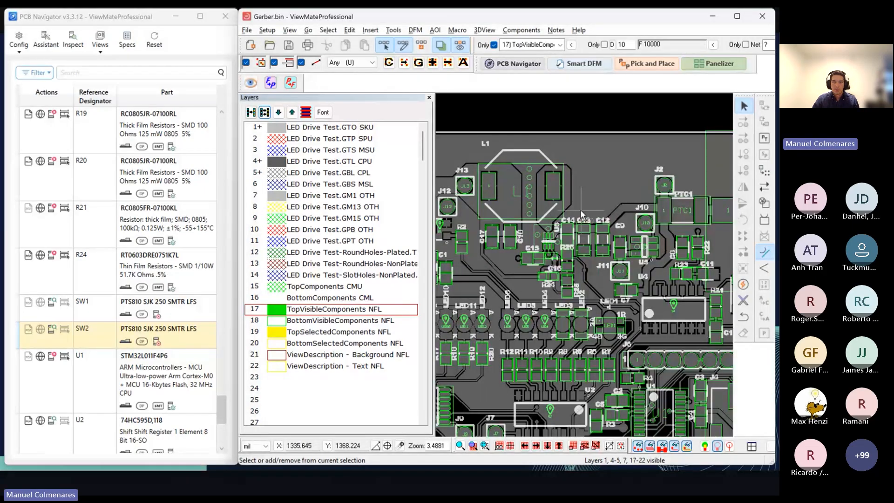
pyautogui.scroll(2, 582, 215)
pyautogui.click(524, 184)
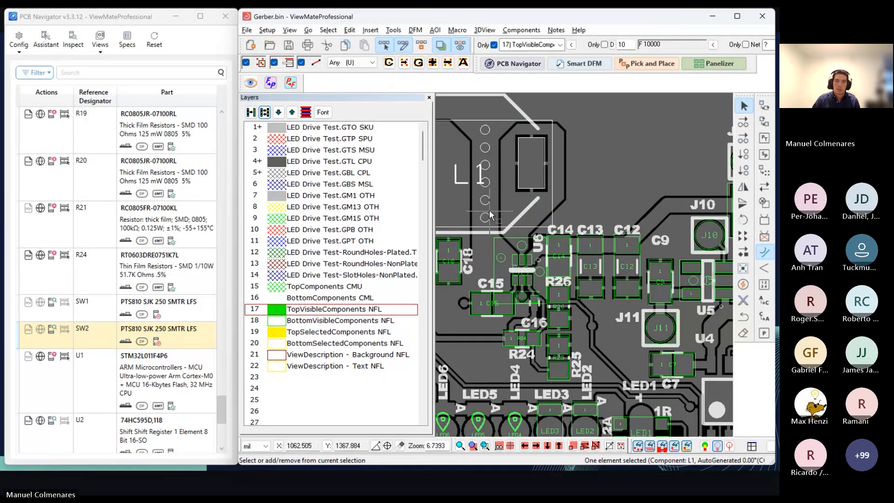
pyautogui.scroll(-1, 493, 211)
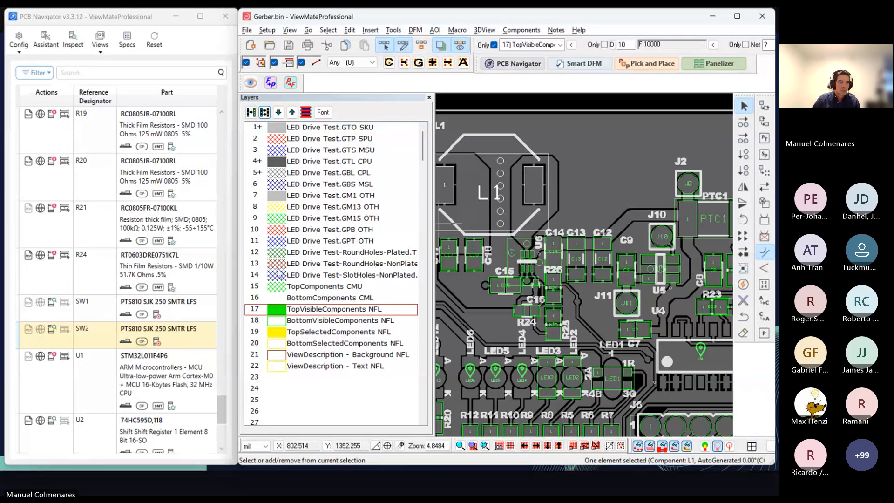
pyautogui.click(73, 39)
pyautogui.scroll(-3, 584, 246)
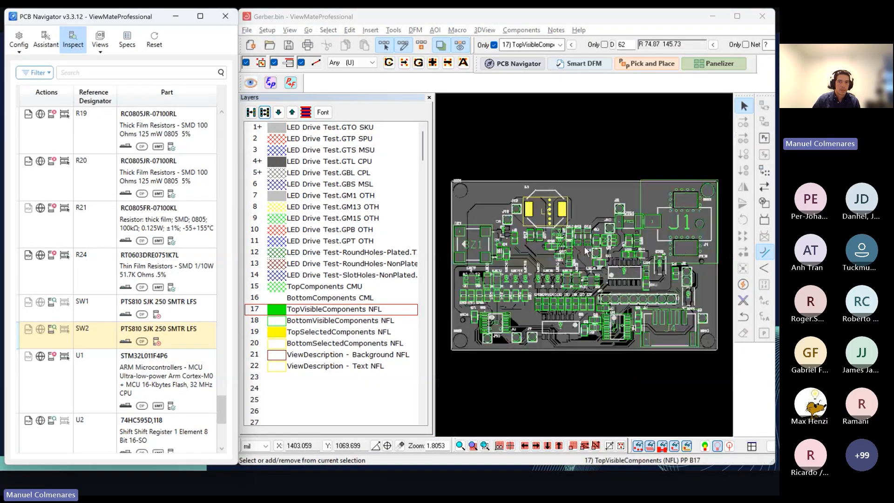
pyautogui.click(126, 40)
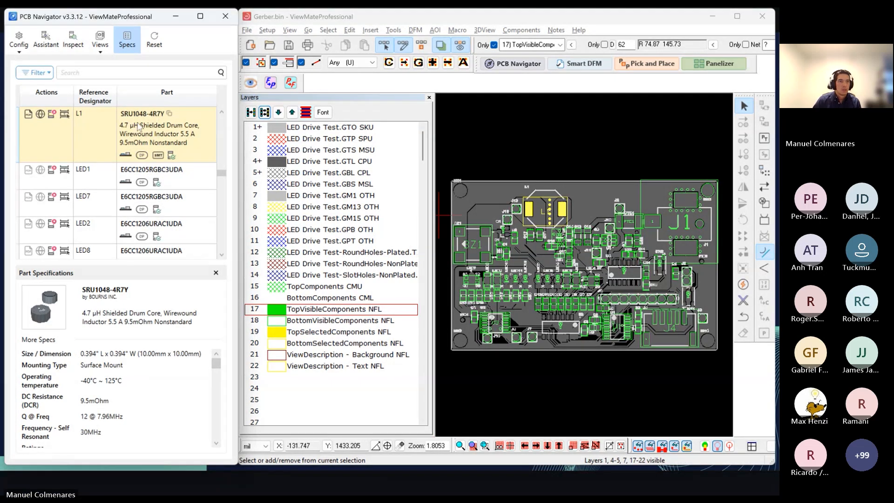
# Step: Examine the component outlines and location markers across the board, from BZ1 and L1 to J1 and J4
pyautogui.click(571, 249)
pyautogui.moveTo(552, 249); pyautogui.dragTo(593, 252, button='middle')
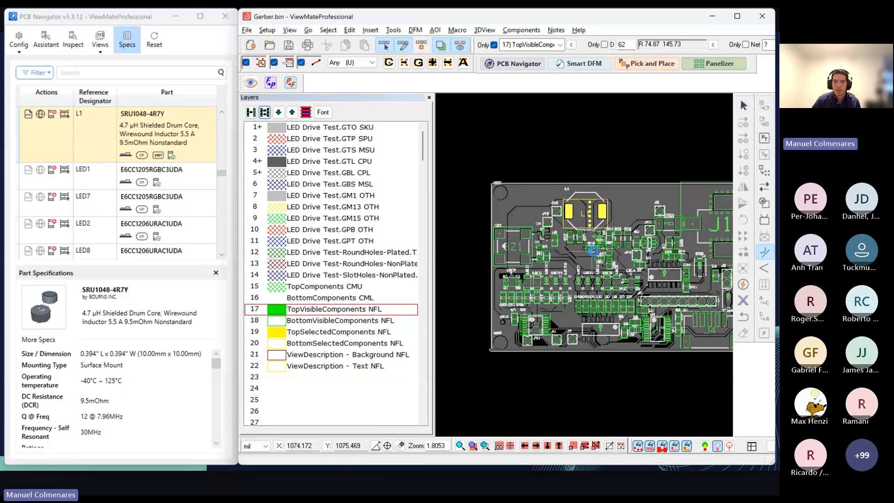
pyautogui.scroll(2, 593, 252)
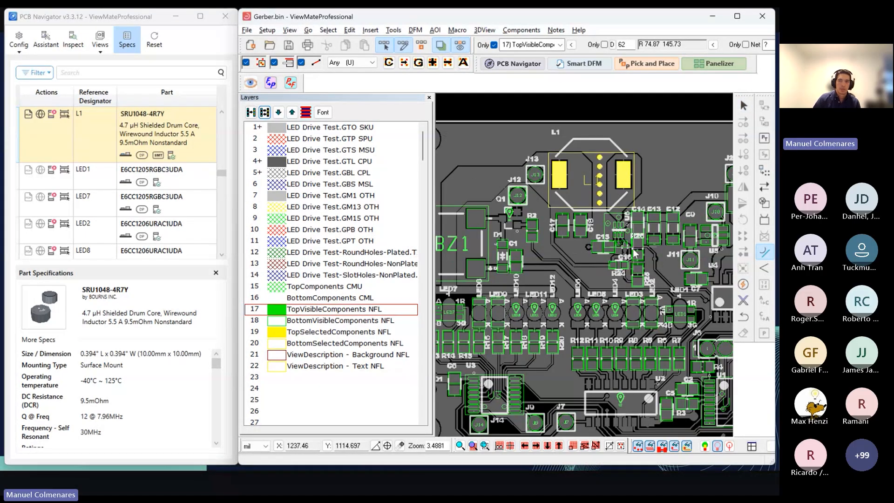
pyautogui.moveTo(606, 255); pyautogui.dragTo(646, 239, button='middle')
pyautogui.moveTo(572, 229); pyautogui.dragTo(602, 251, button='middle')
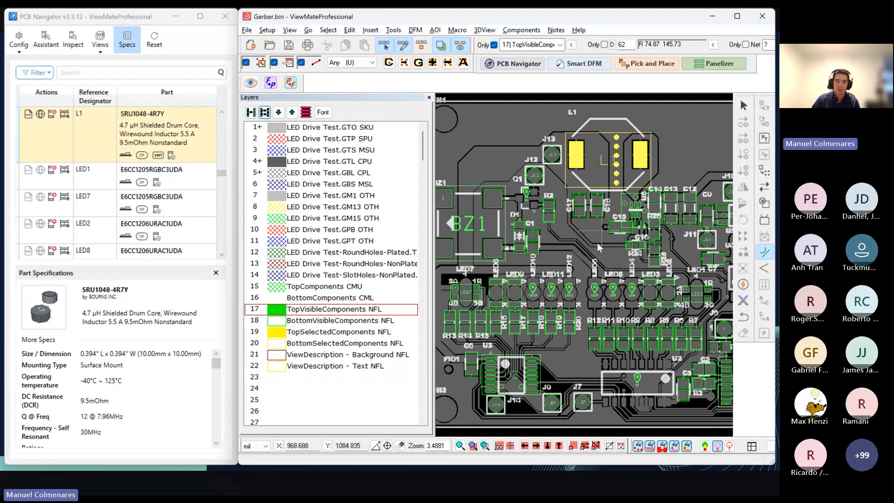
pyautogui.moveTo(688, 265); pyautogui.dragTo(601, 252, button='middle')
pyautogui.moveTo(652, 285); pyautogui.dragTo(586, 235, button='middle')
pyautogui.moveTo(676, 227); pyautogui.dragTo(622, 268, button='middle')
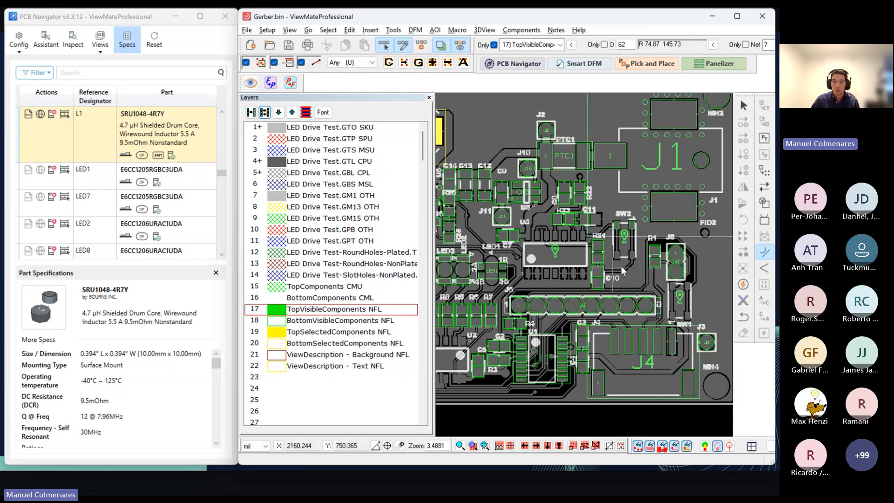
pyautogui.moveTo(573, 253); pyautogui.dragTo(548, 267, button='middle')
pyautogui.moveTo(473, 256); pyautogui.dragTo(542, 245, button='middle')
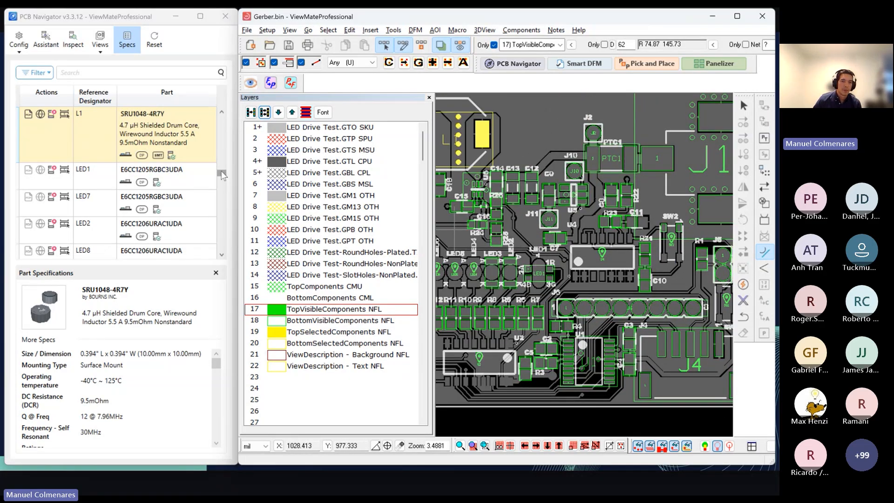
# Step: Examine the component list by reference designator, including the BZ1, capacitor, header and L1 entries, and check the component listing options
pyautogui.scroll(3, 222, 174)
pyautogui.click(23, 47)
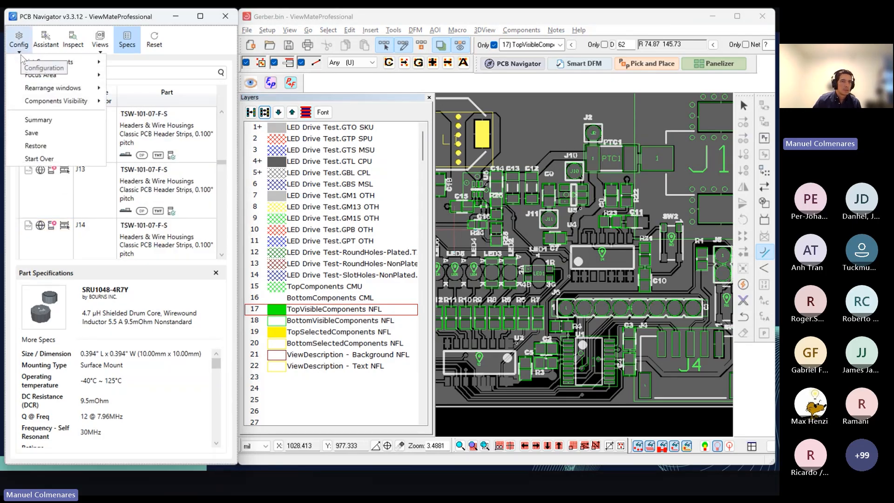
pyautogui.moveTo(25, 67)
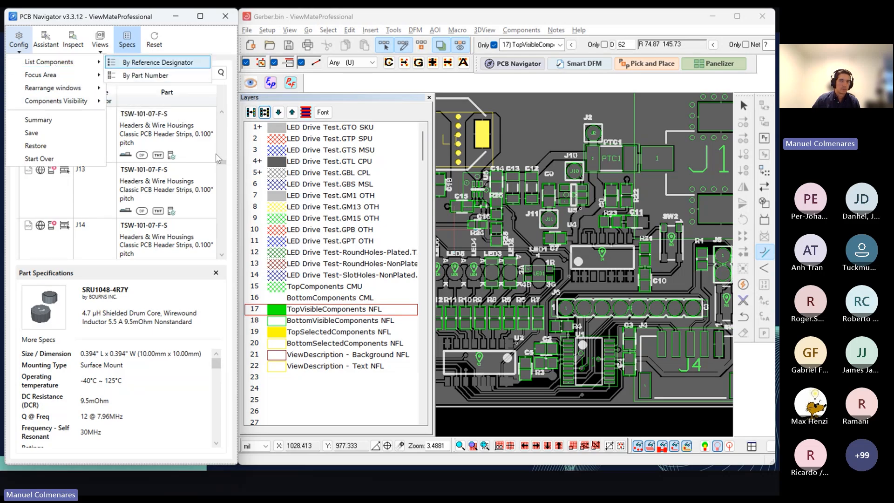
pyautogui.scroll(1, 224, 163)
pyautogui.scroll(3, 222, 161)
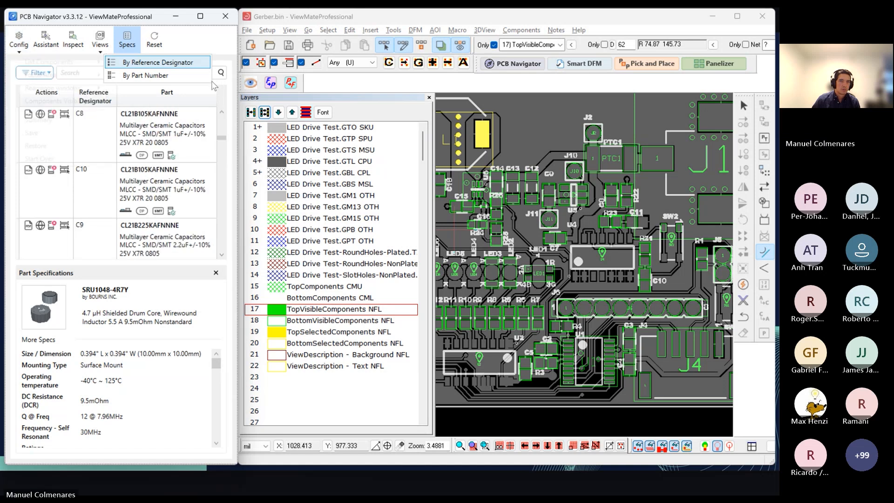
pyautogui.scroll(3, 98, 175)
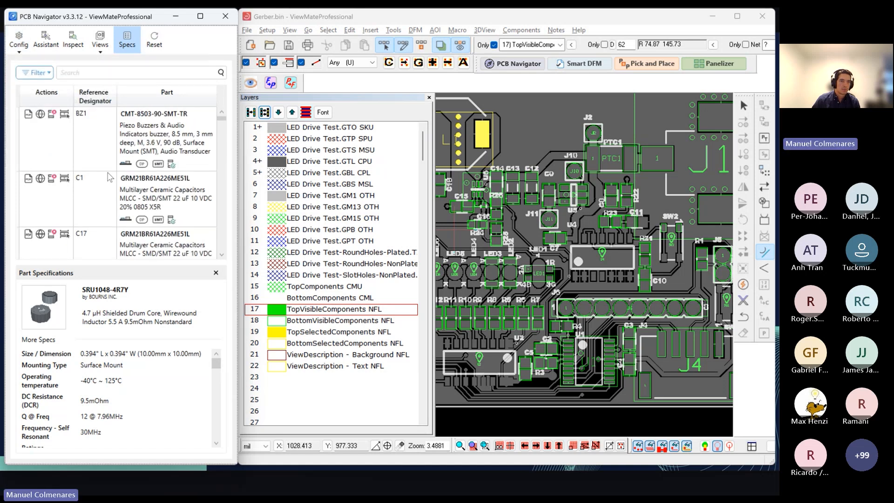
pyautogui.scroll(-12, 140, 172)
pyautogui.scroll(3, 143, 172)
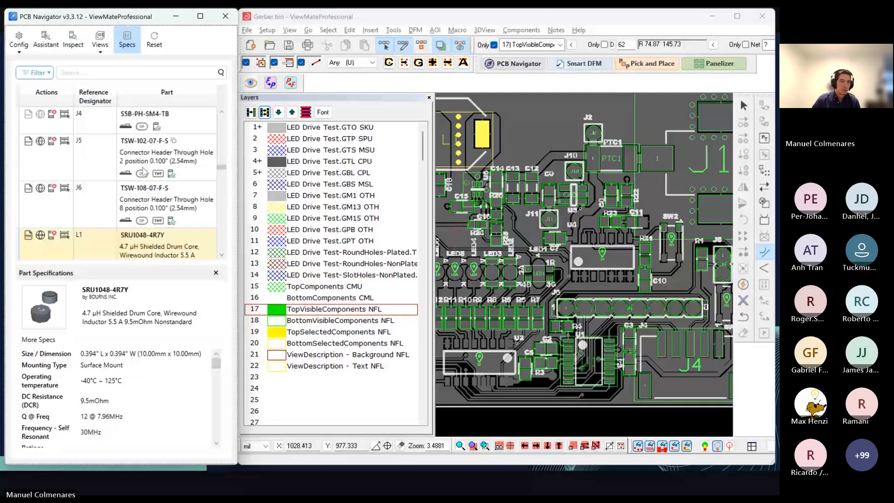
pyautogui.scroll(-5, 143, 172)
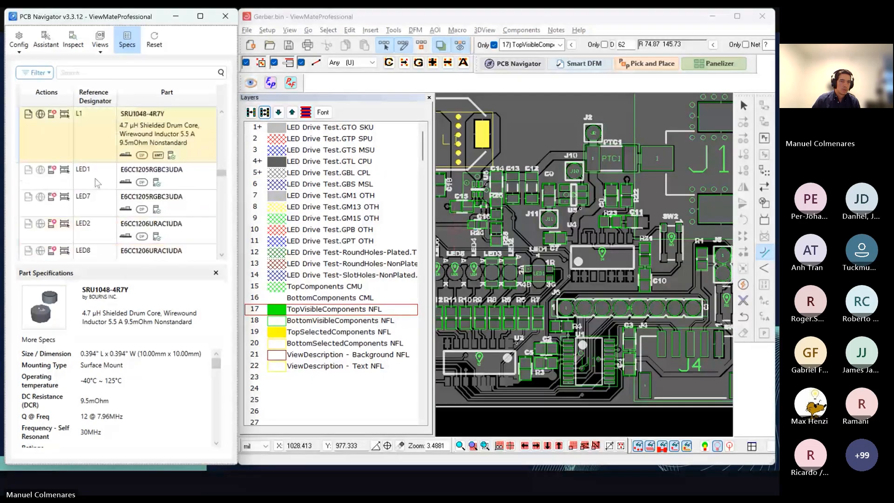
# Step: Hide the part specifications and list the components by part number
pyautogui.click(23, 49)
pyautogui.click(132, 44)
pyautogui.click(24, 50)
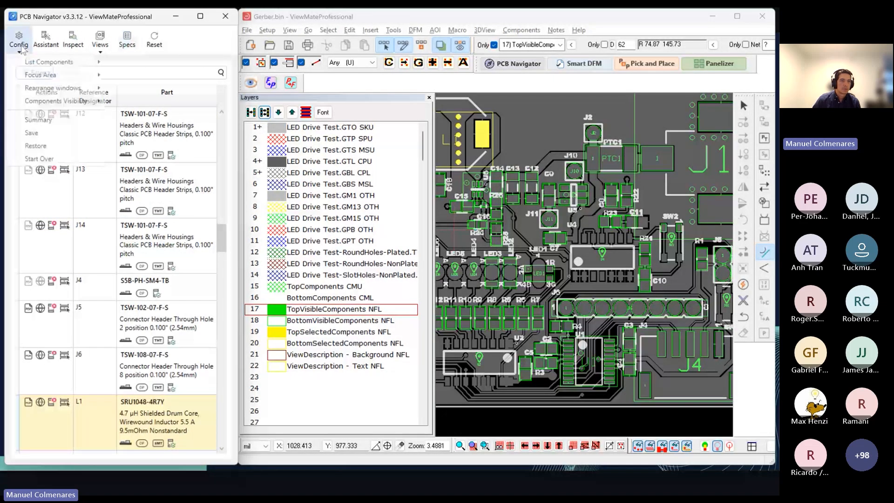
pyautogui.moveTo(84, 62)
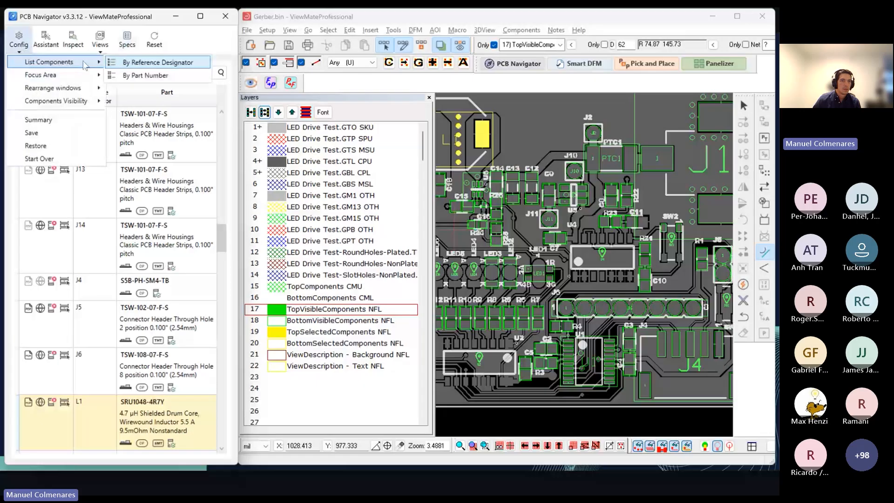
pyautogui.click(141, 76)
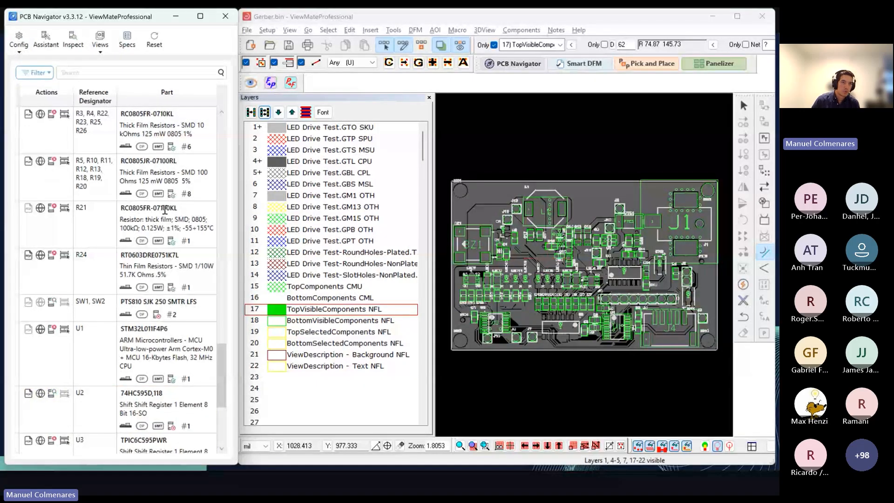
# Step: Select the RC0805FR-0710KL resistor group and examine its placements on the board and the other grouped parts in the list
pyautogui.click(83, 133)
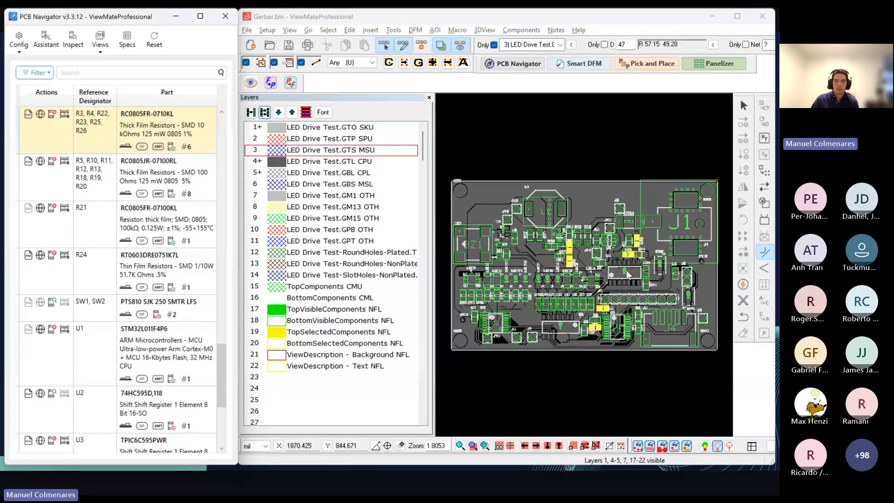
pyautogui.scroll(2, 621, 277)
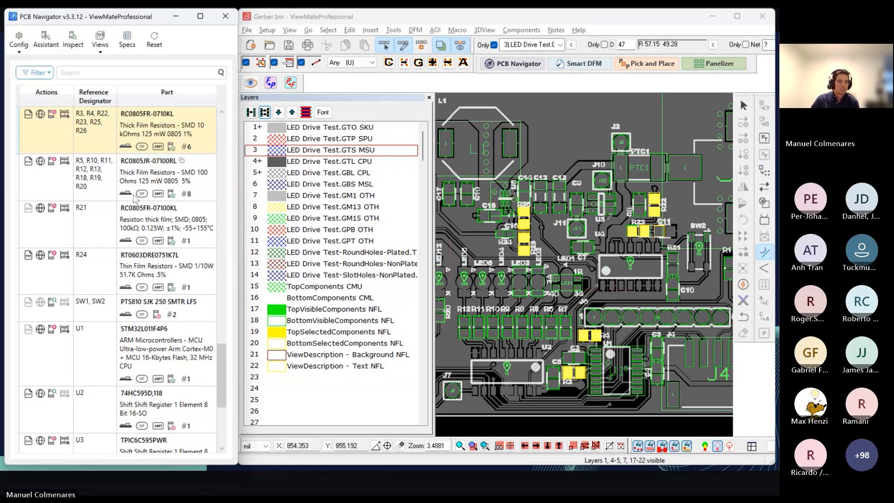
pyautogui.scroll(-5, 100, 225)
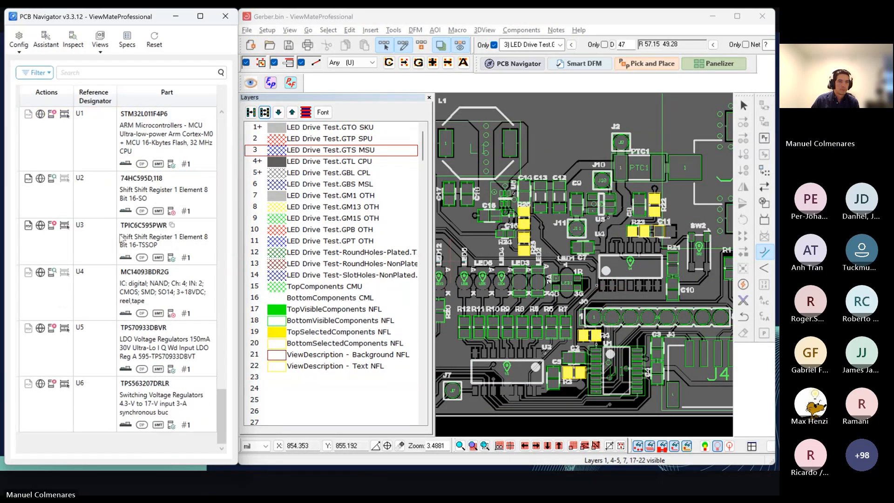
pyautogui.scroll(8, 128, 254)
pyautogui.scroll(4, 137, 266)
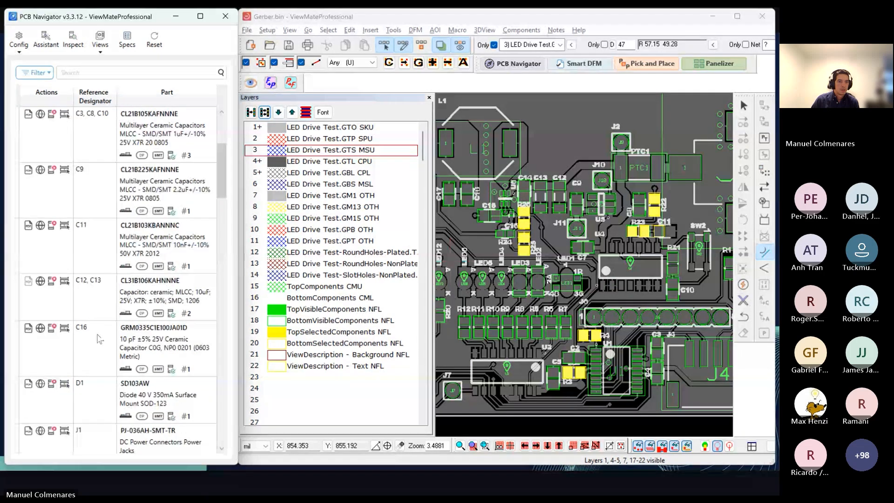
# Step: Select the TSW-101-07-F-S header group and inspect its highlighted locations across the board
pyautogui.scroll(-3, 111, 311)
pyautogui.click(92, 334)
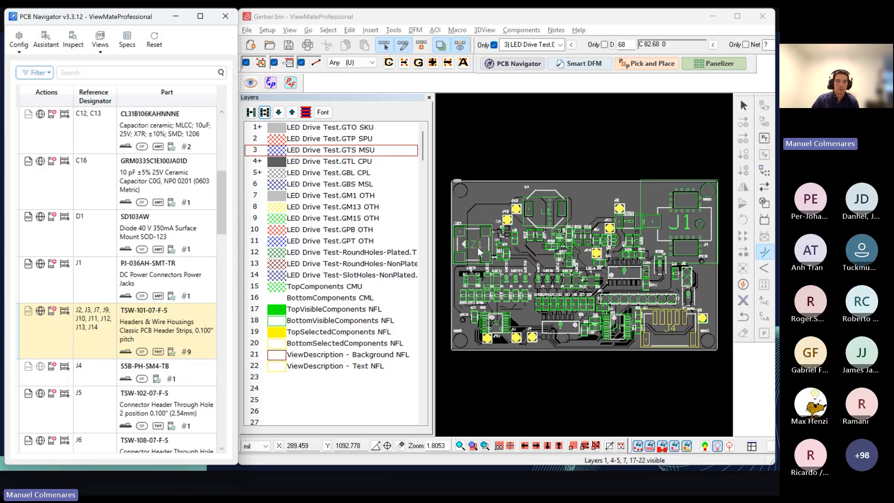
pyautogui.scroll(1, 600, 263)
pyautogui.scroll(1, 600, 263)
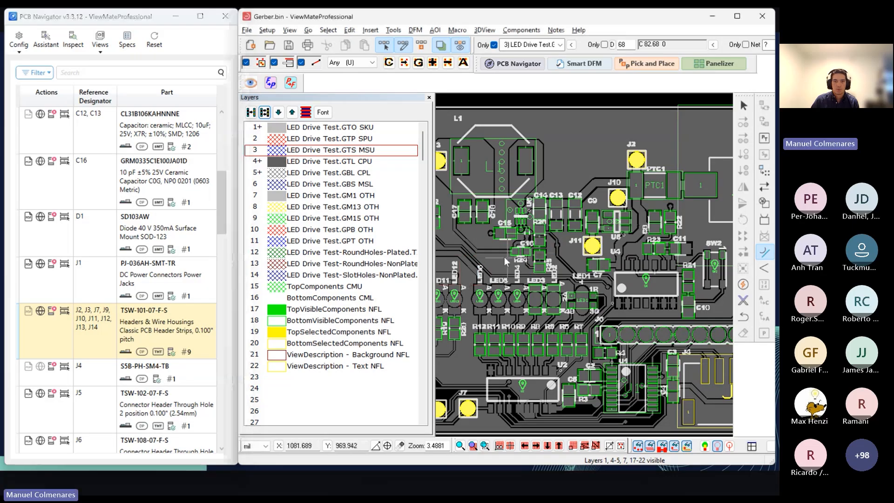
pyautogui.moveTo(504, 256); pyautogui.dragTo(578, 260, button='middle')
pyautogui.moveTo(652, 255); pyautogui.dragTo(584, 254, button='middle')
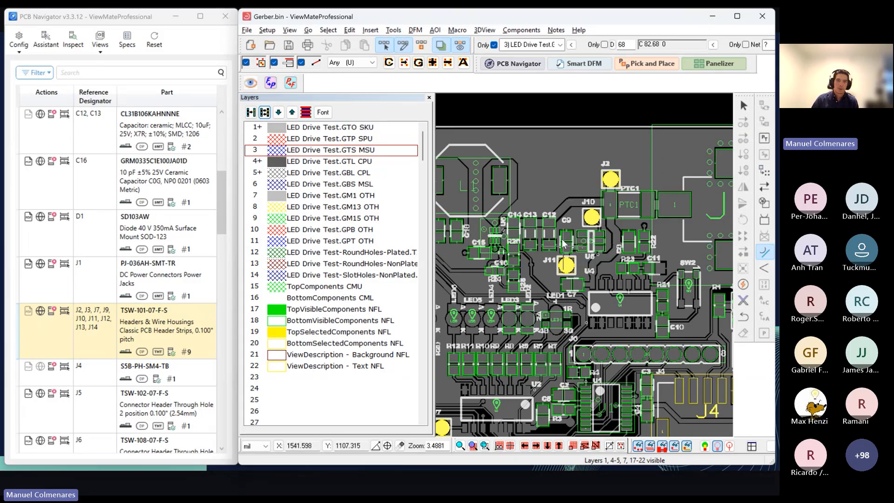
pyautogui.moveTo(472, 276); pyautogui.dragTo(514, 264, button='middle')
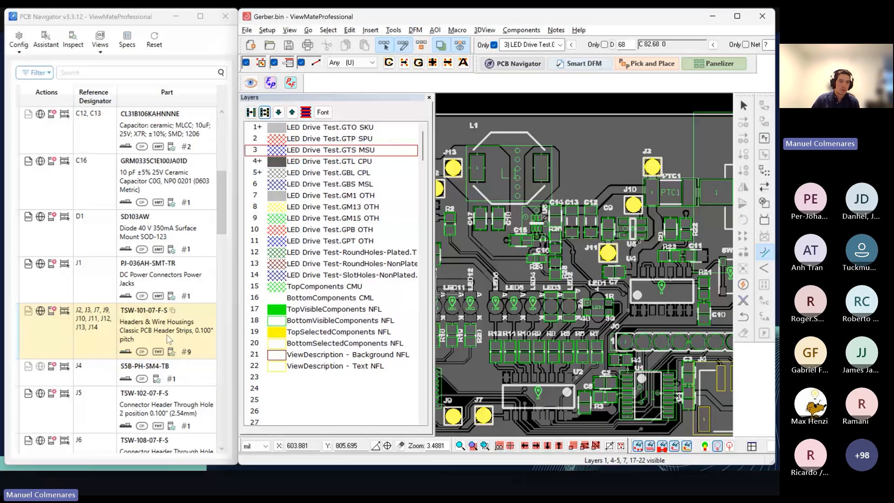
# Step: Show the part specifications of the TSW-101-07-F-S header, read through them, and hide them again
pyautogui.click(128, 41)
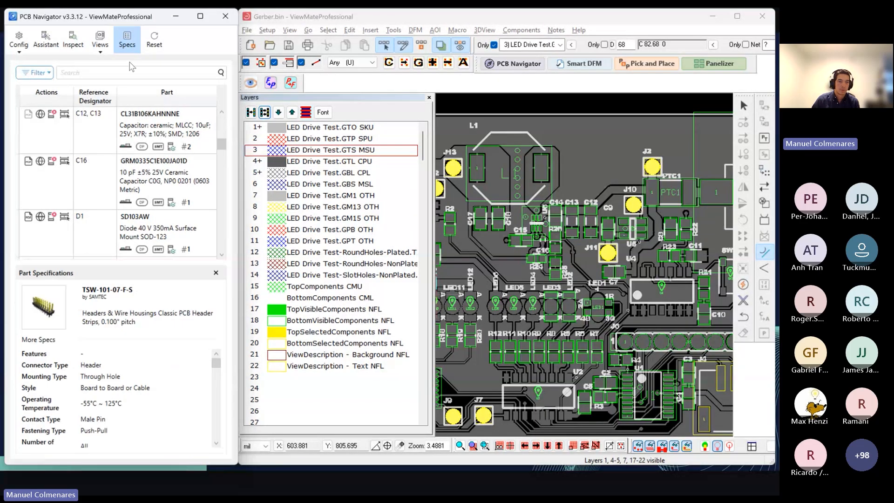
pyautogui.scroll(-5, 161, 380)
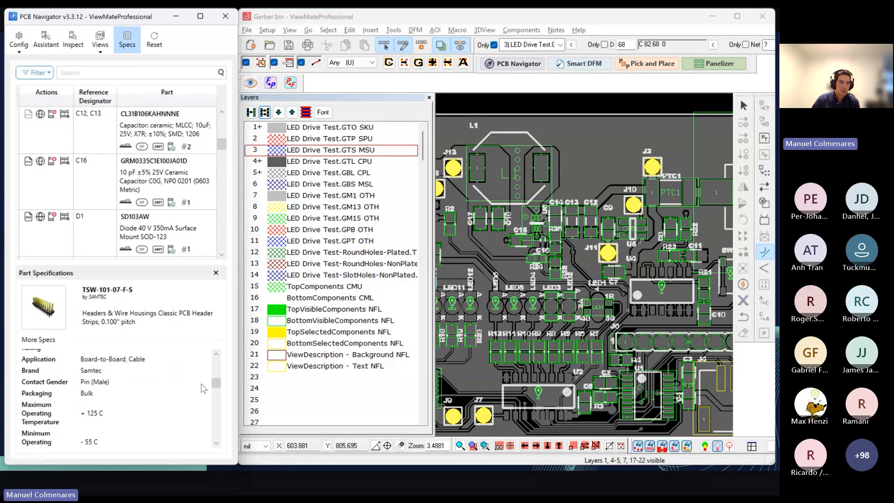
pyautogui.scroll(-5, 201, 390)
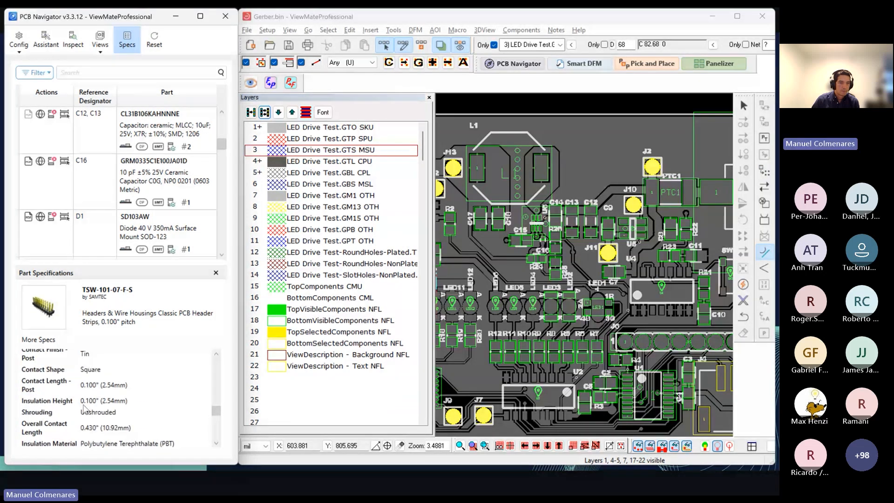
pyautogui.scroll(10, 218, 426)
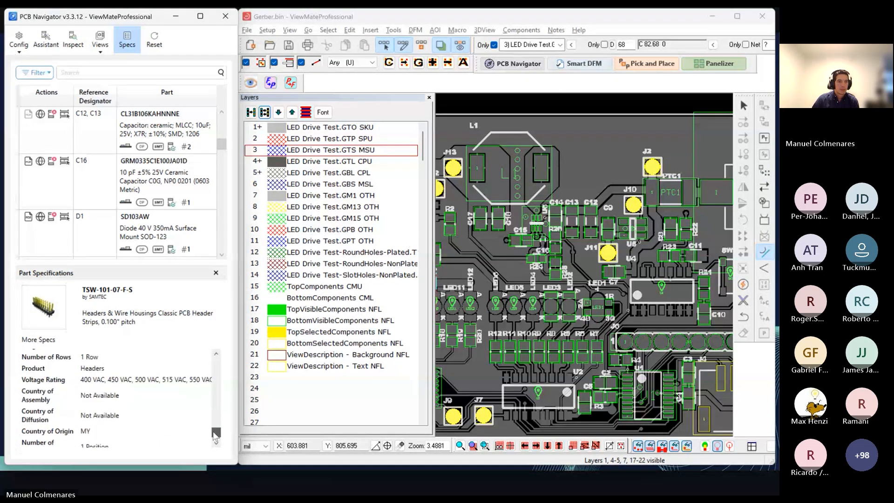
pyautogui.scroll(3, 172, 221)
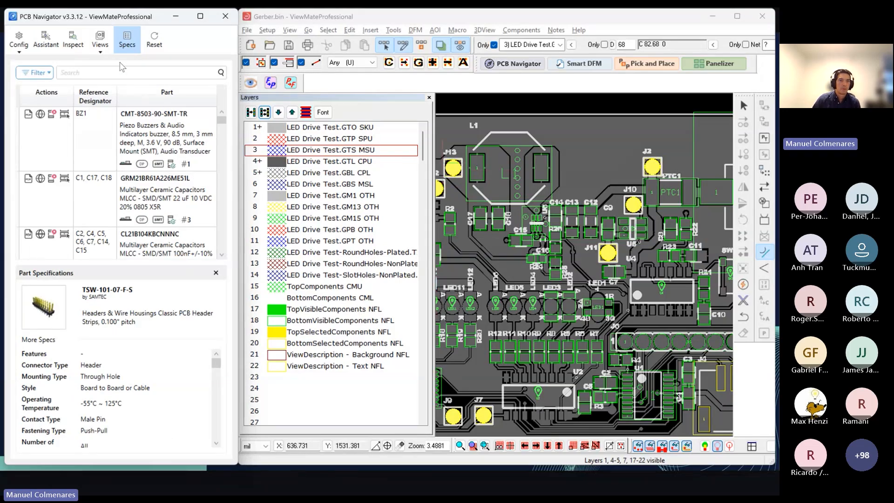
pyautogui.click(127, 40)
# Step: Open the summary of detected parts and footprints from the configuration options, enlarge its window, and close it
pyautogui.click(19, 40)
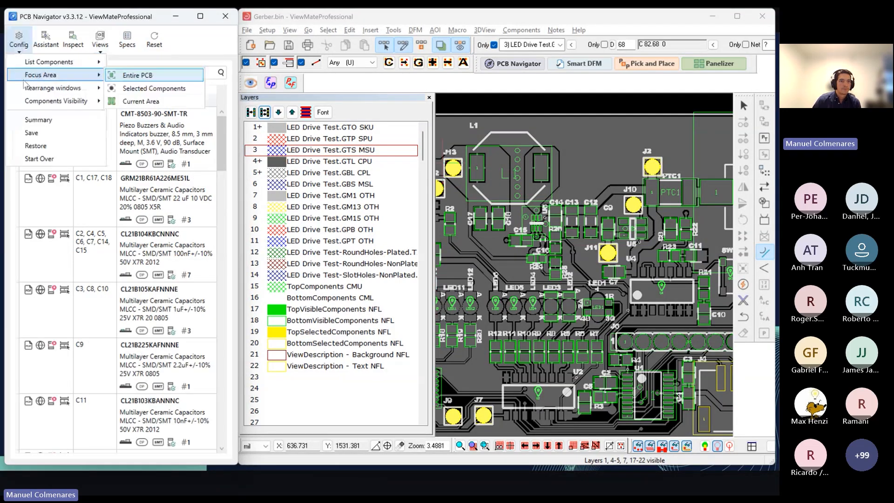
pyautogui.moveTo(44, 89)
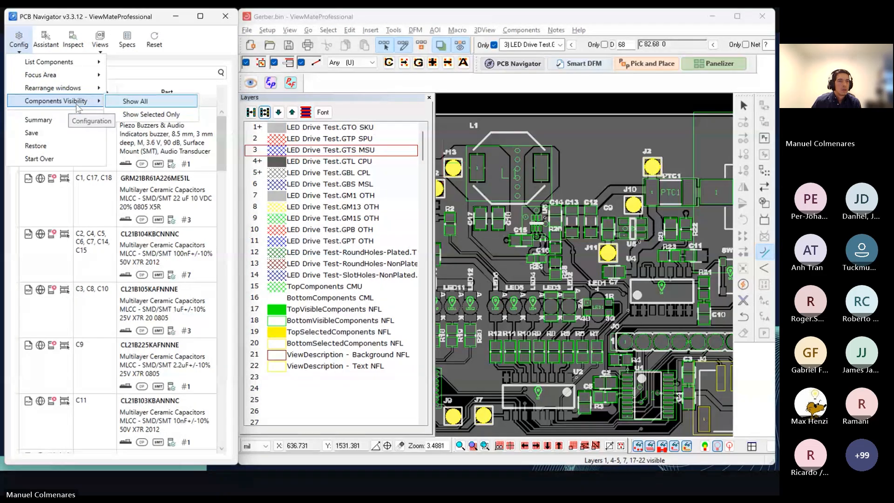
pyautogui.click(72, 120)
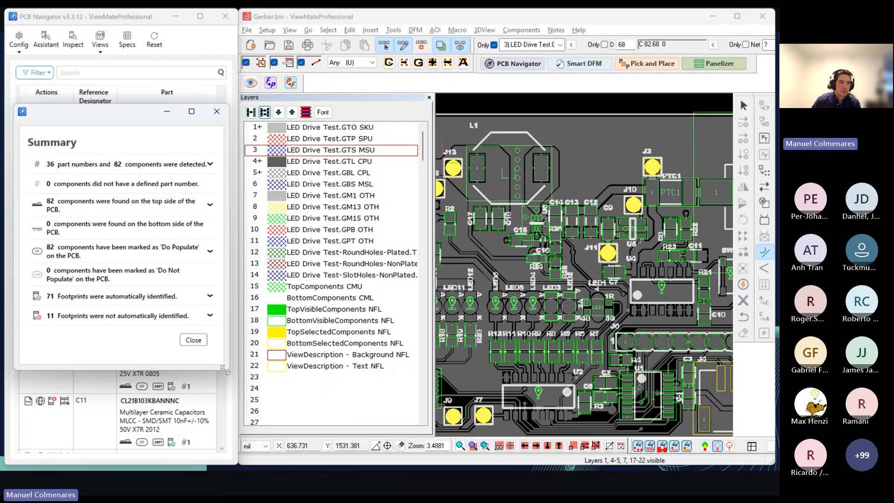
pyautogui.moveTo(226, 373); pyautogui.dragTo(293, 386)
pyautogui.click(280, 117)
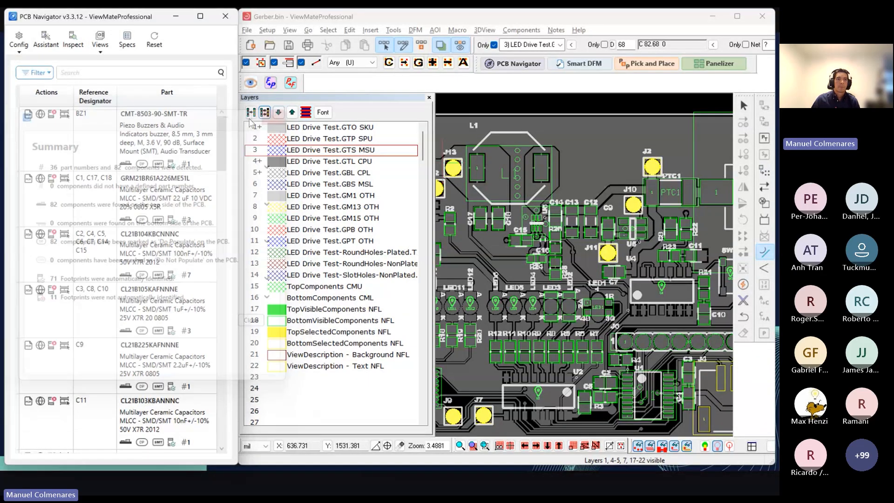
pyautogui.click(101, 47)
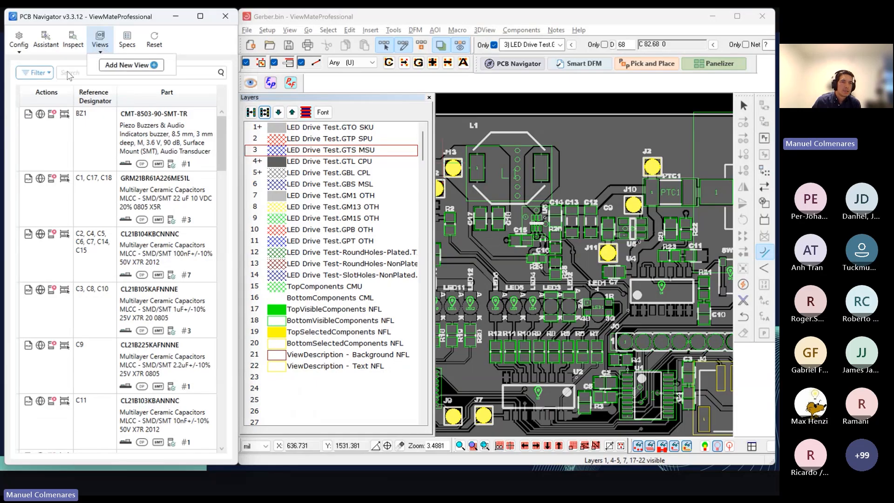
pyautogui.click(100, 48)
pyautogui.click(100, 48)
pyautogui.click(100, 52)
pyautogui.click(99, 48)
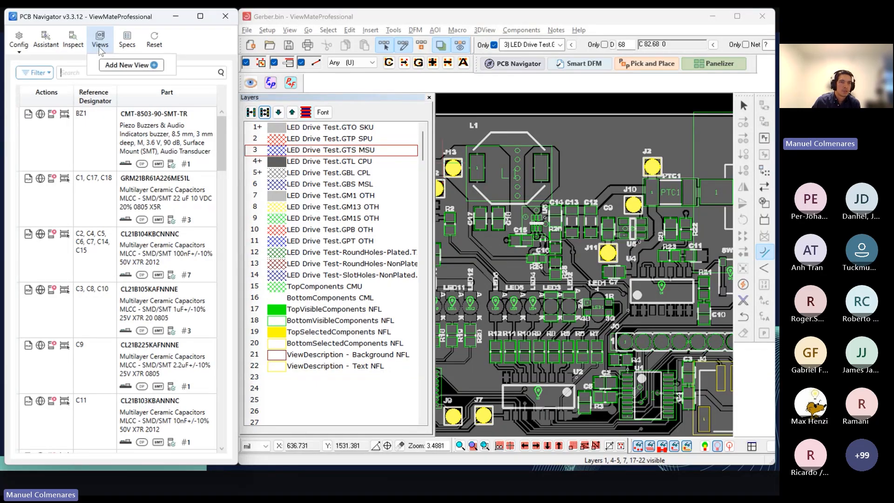
pyautogui.click(78, 76)
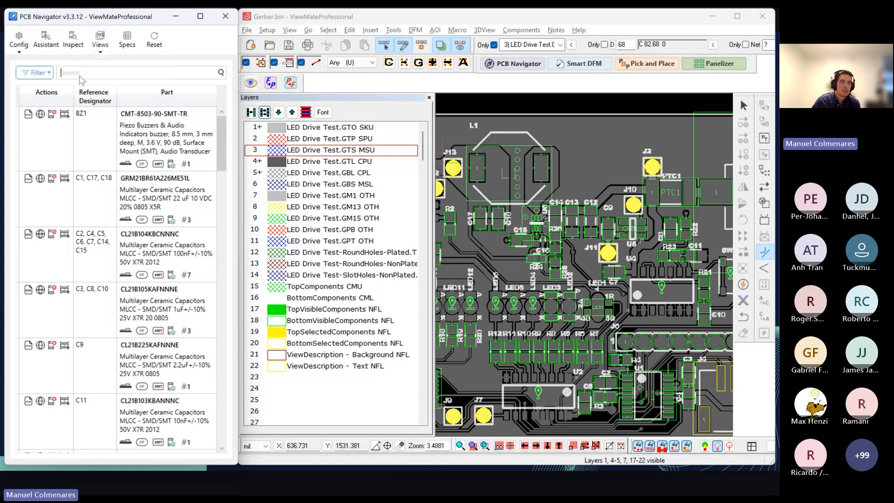
# Step: Filter the component list to parts placed on the Top side with footprint identification set to Identified
pyautogui.click(47, 74)
pyautogui.moveTo(52, 88)
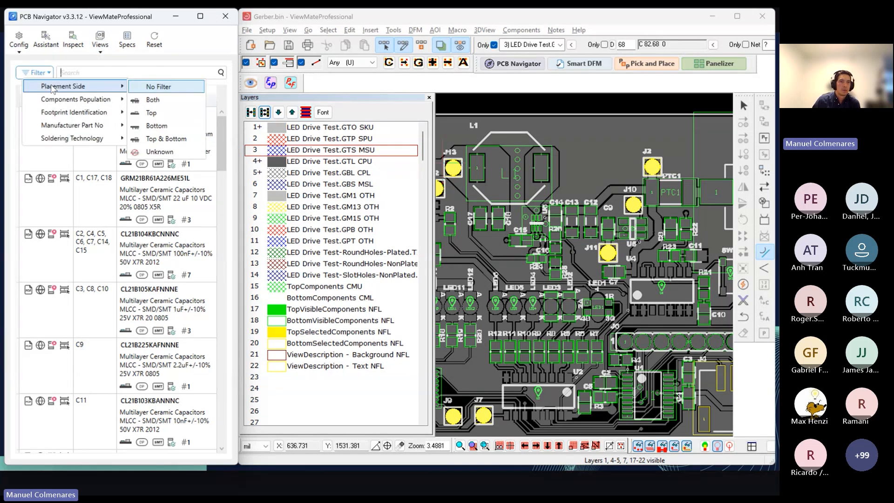
pyautogui.click(165, 116)
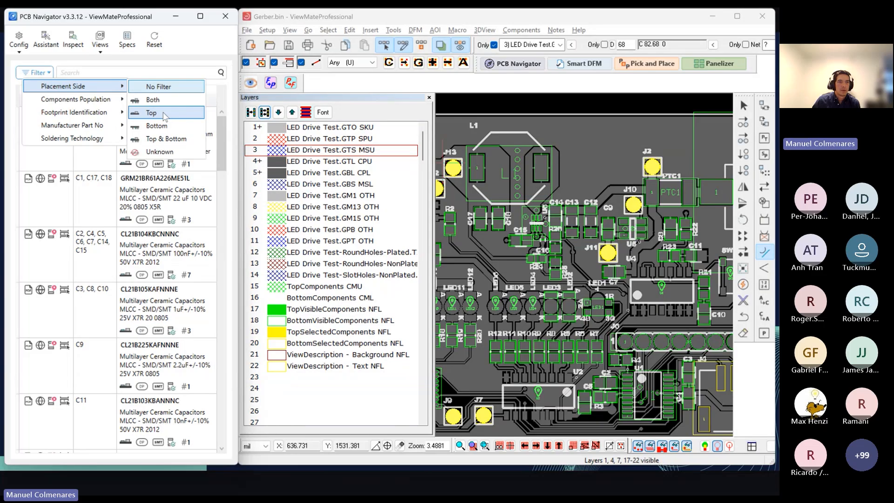
pyautogui.click(164, 116)
pyautogui.click(49, 74)
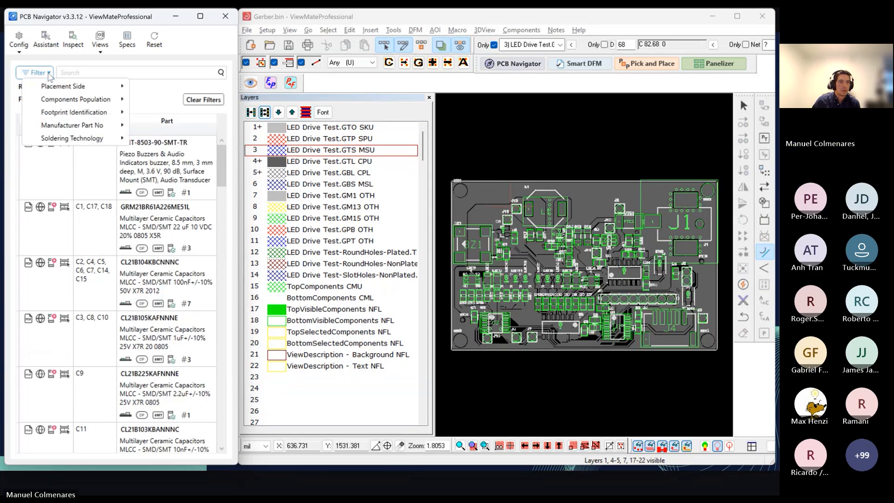
pyautogui.moveTo(88, 118)
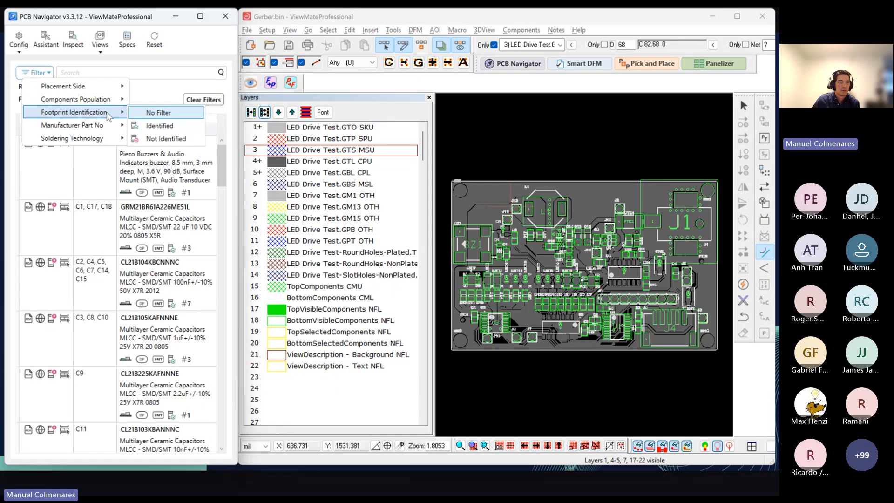
pyautogui.click(158, 126)
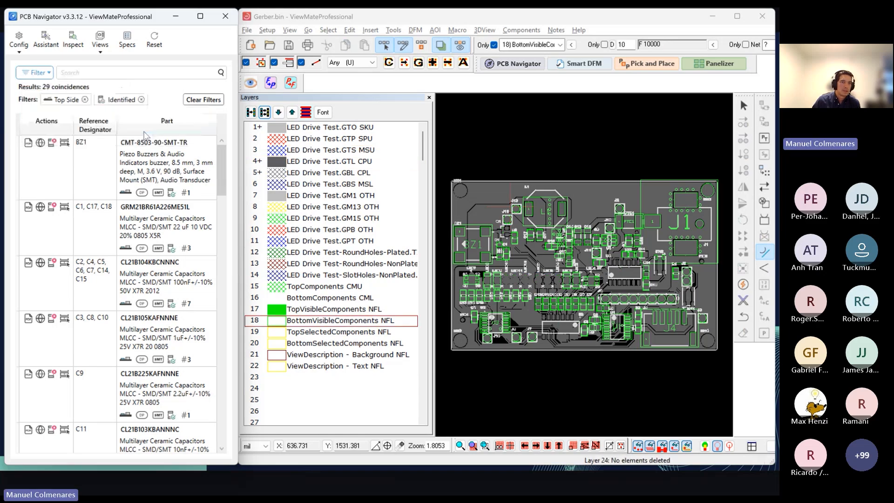
# Step: Narrow the filtered component list further to parts with Surface Mount Technology (SMT) soldering
pyautogui.click(47, 74)
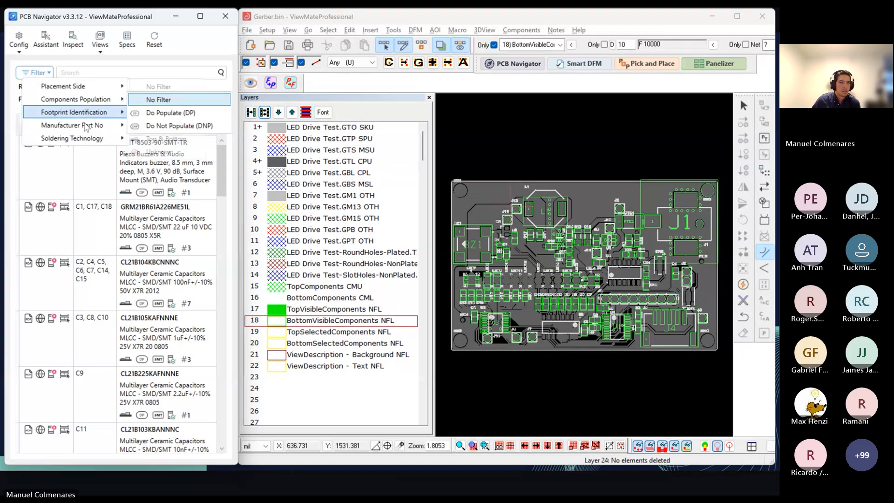
pyautogui.moveTo(74, 138)
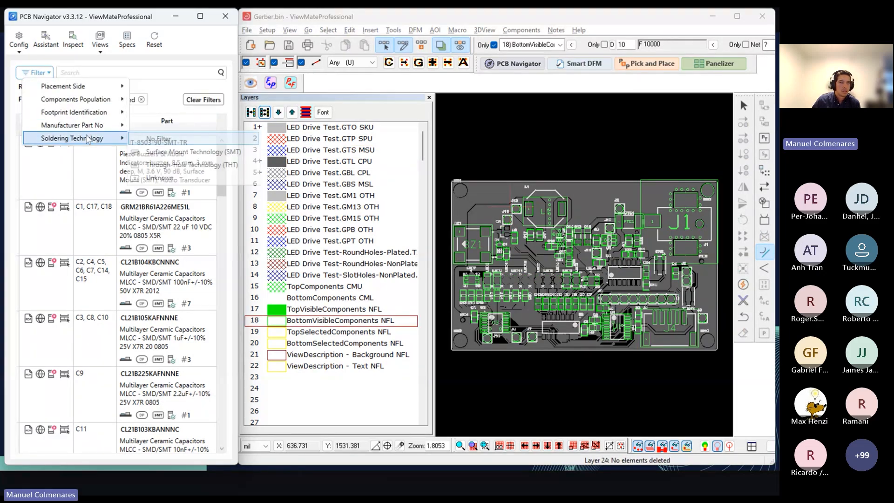
pyautogui.click(181, 152)
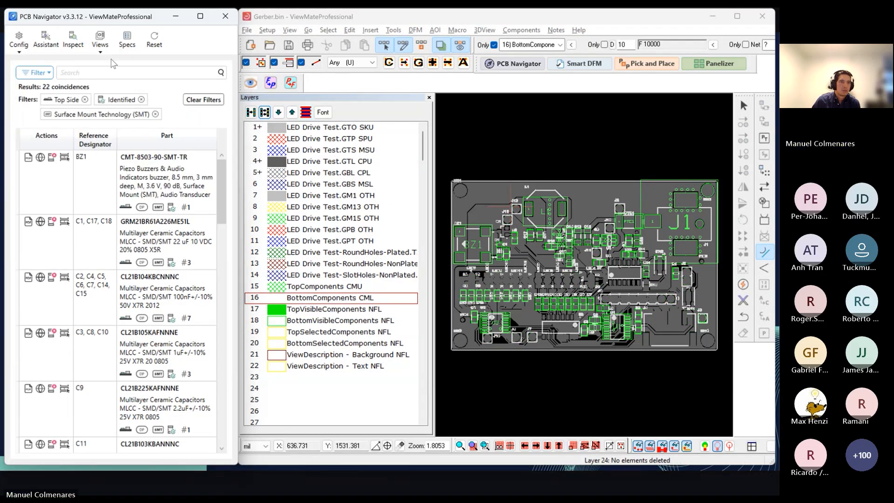
# Step: Save the current filters as a new view named "SMT on TOP" with the description "SMT components on the top side"
pyautogui.click(100, 42)
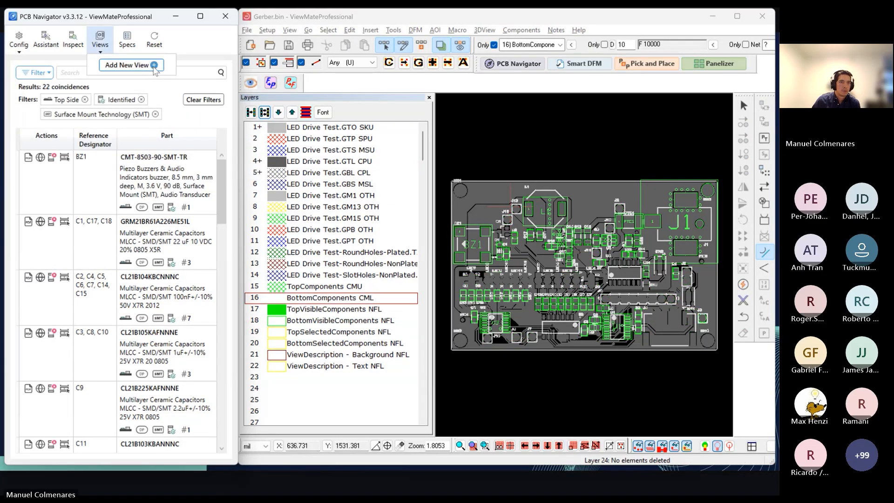
pyautogui.click(122, 65)
pyautogui.click(106, 199)
pyautogui.write('SM')
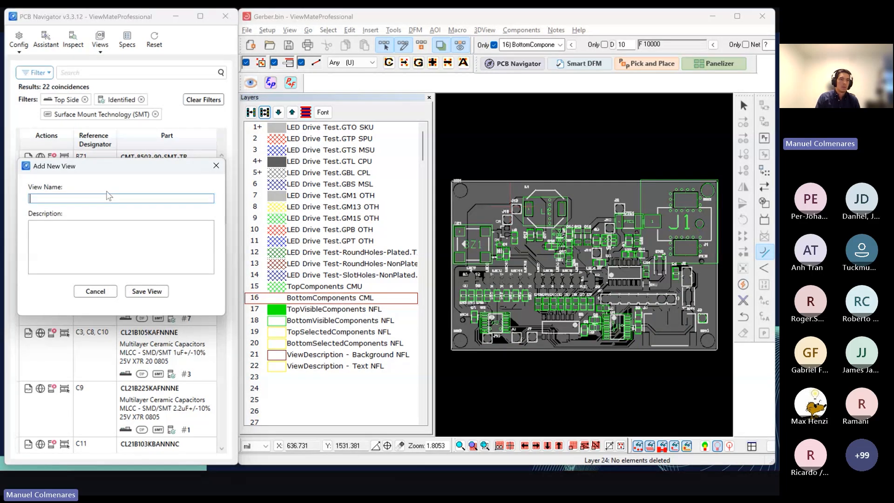
pyautogui.write('T on TOP')
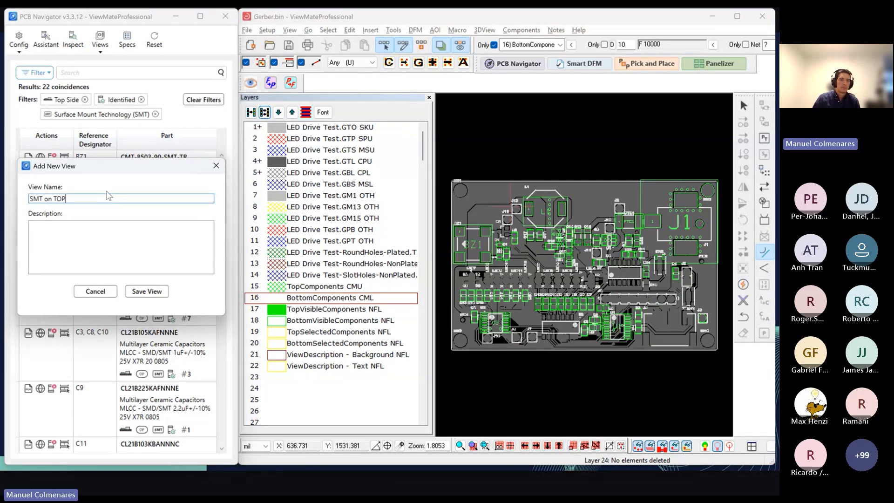
pyautogui.click(103, 248)
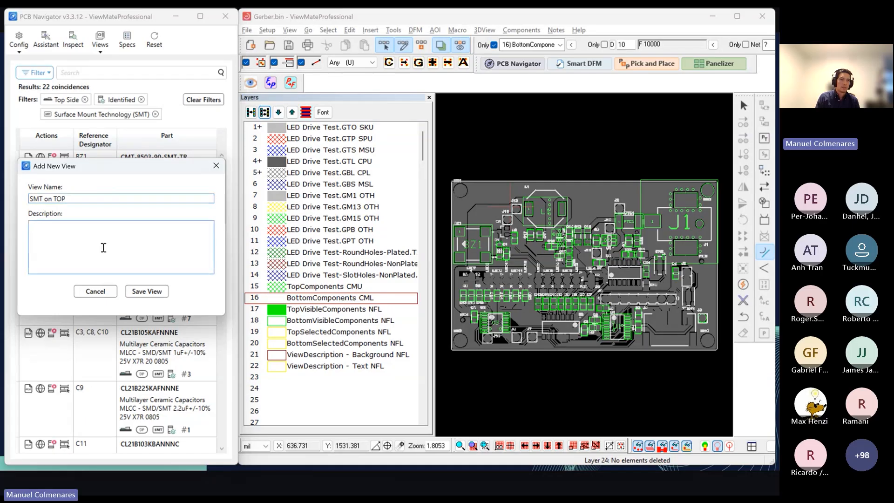
pyautogui.write('SMT components on the top side')
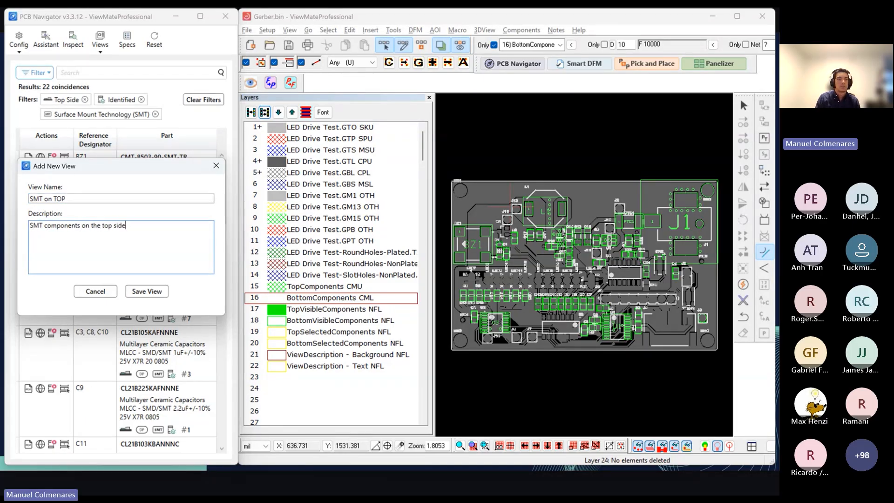
pyautogui.click(142, 291)
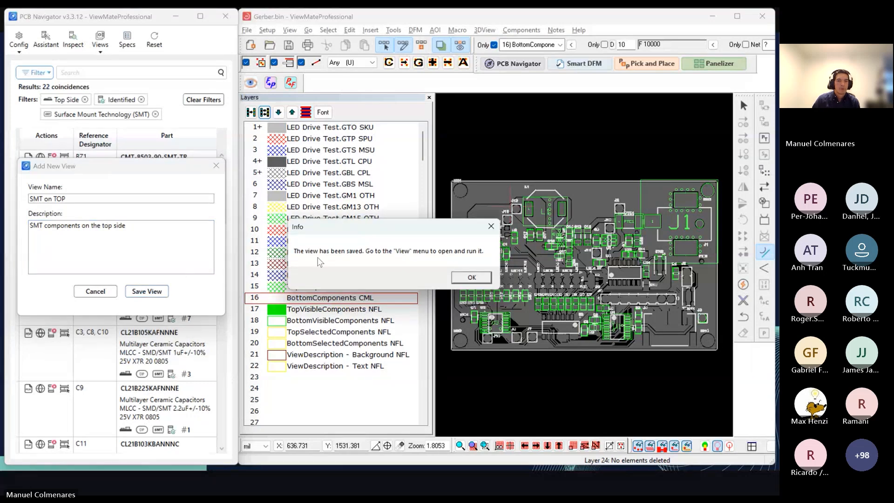
pyautogui.click(471, 278)
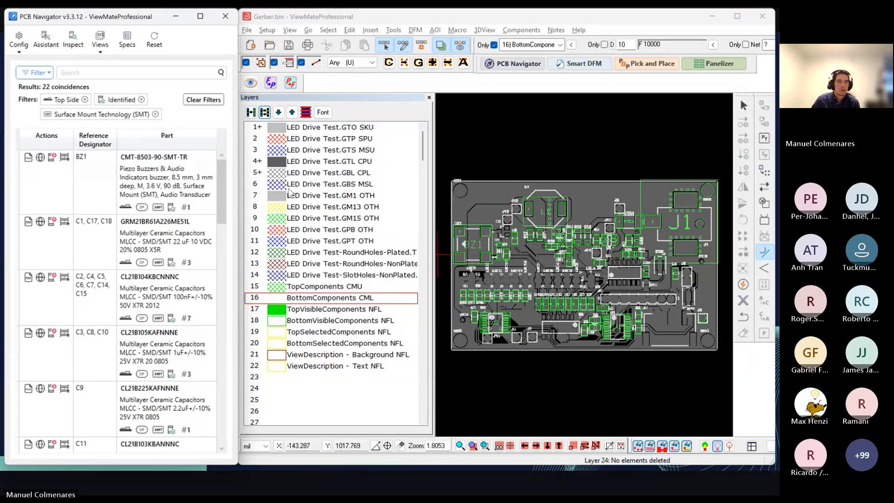
# Step: Clear the active filters and run the saved view "SMT on TOP" to check its result on the board
pyautogui.click(204, 99)
pyautogui.click(100, 41)
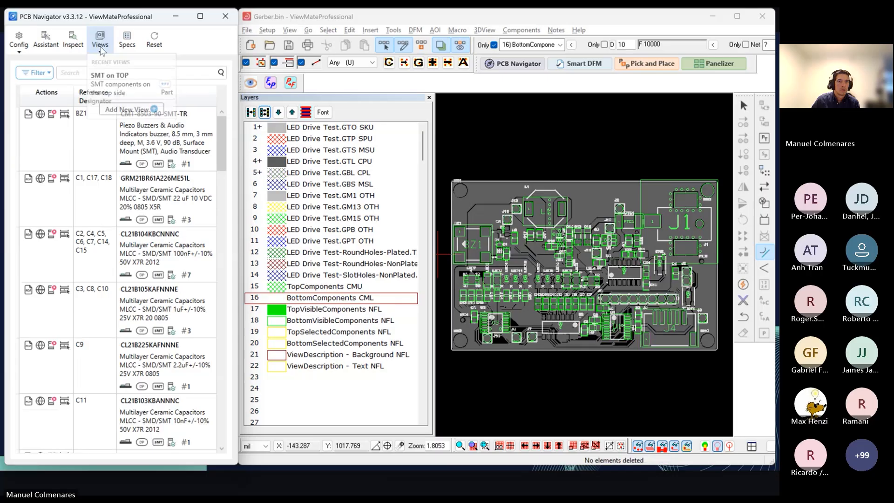
pyautogui.click(112, 85)
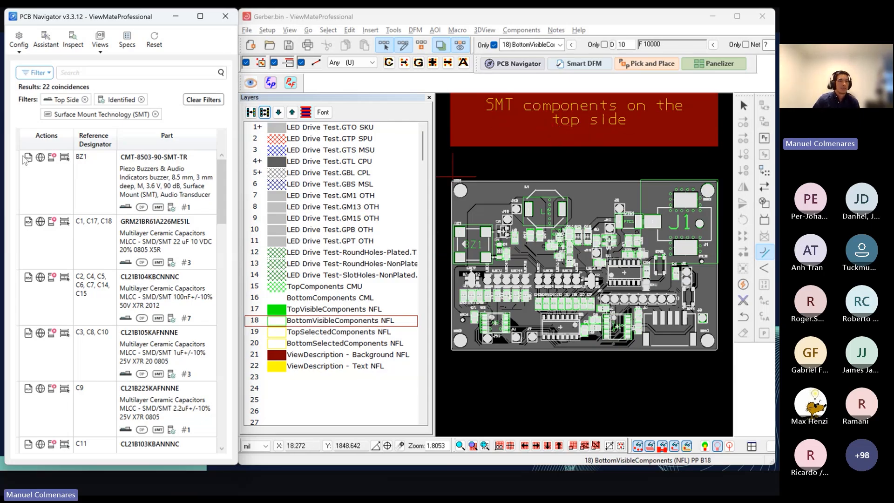
pyautogui.click(101, 53)
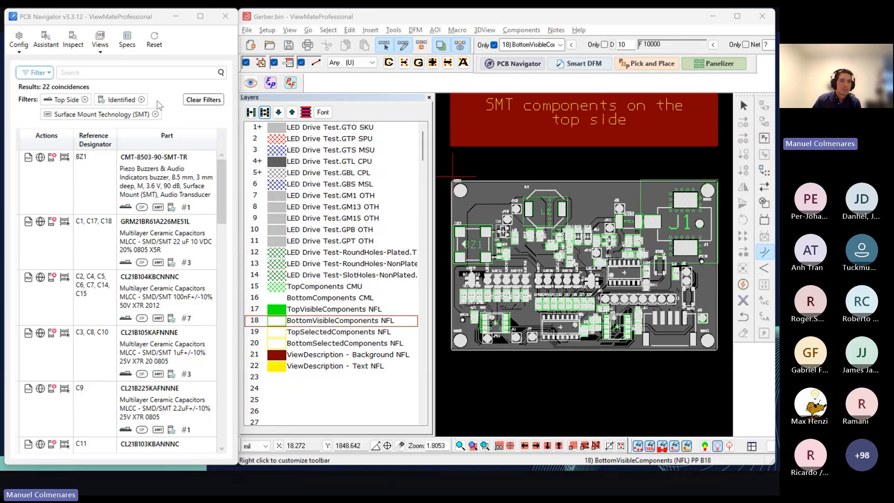
# Step: Clear all filters applied by the saved view so the complete component list is shown
pyautogui.click(203, 102)
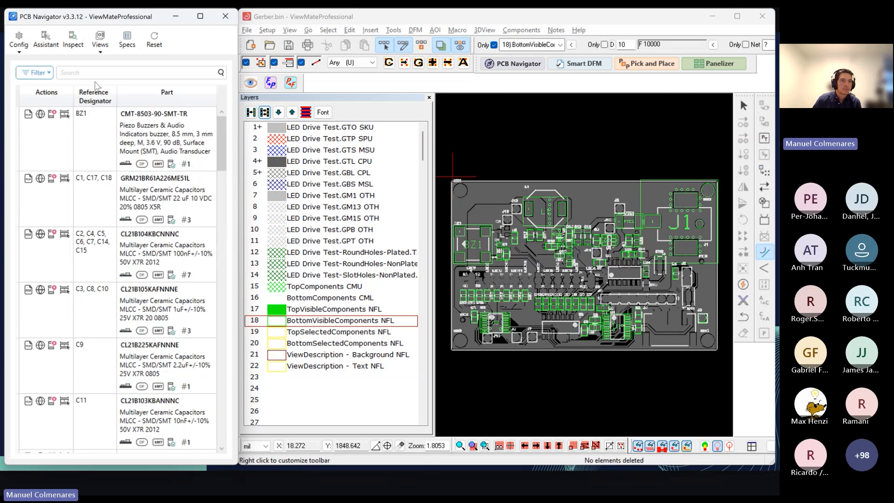
pyautogui.click(104, 54)
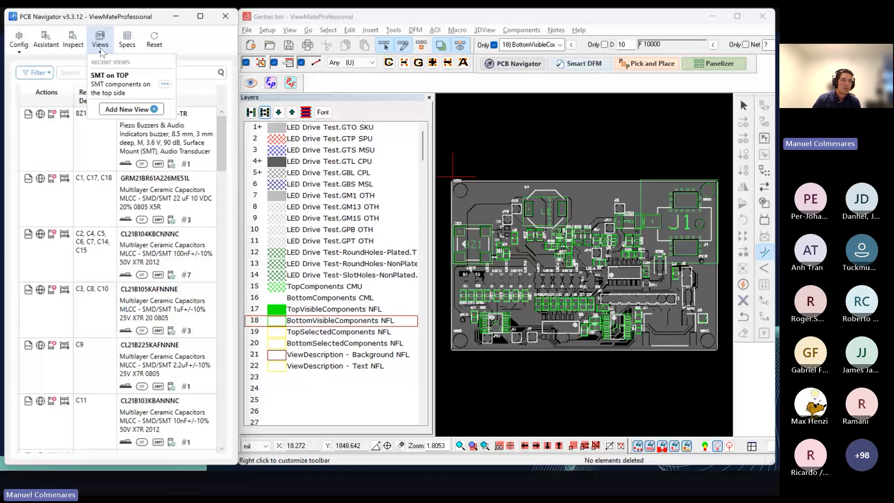
pyautogui.click(32, 93)
pyautogui.click(40, 73)
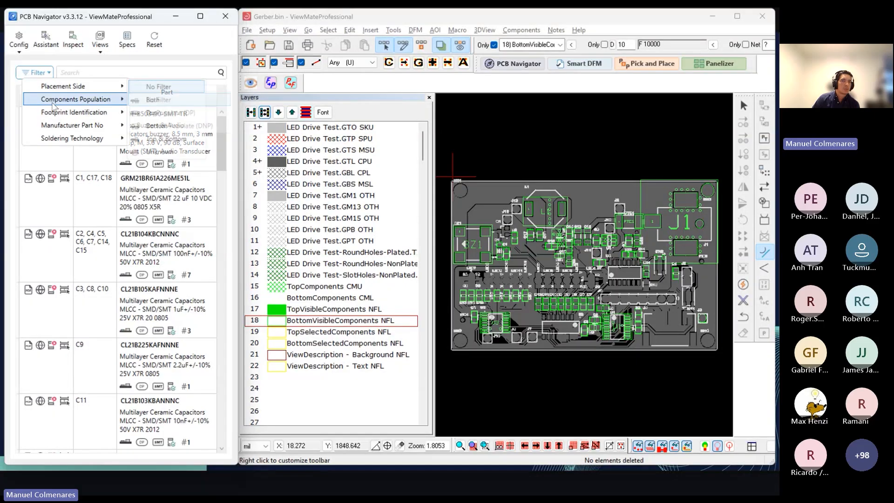
pyautogui.moveTo(62, 114)
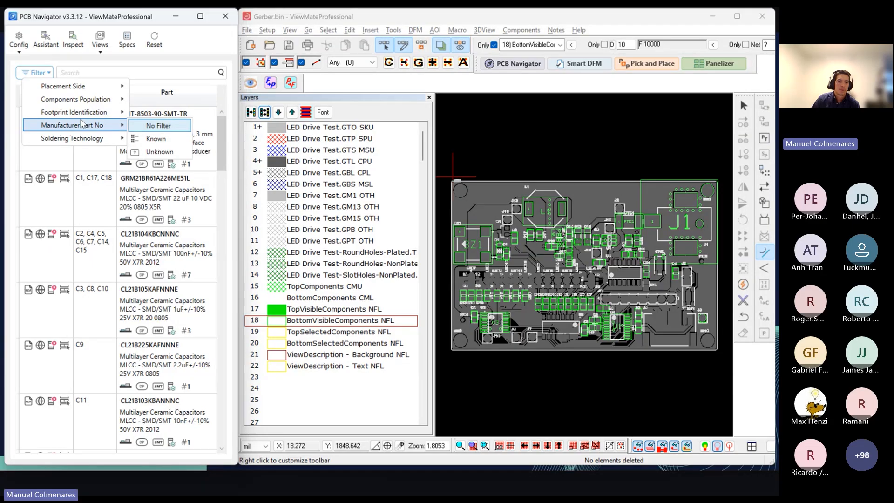
pyautogui.moveTo(96, 127)
pyautogui.moveTo(107, 95)
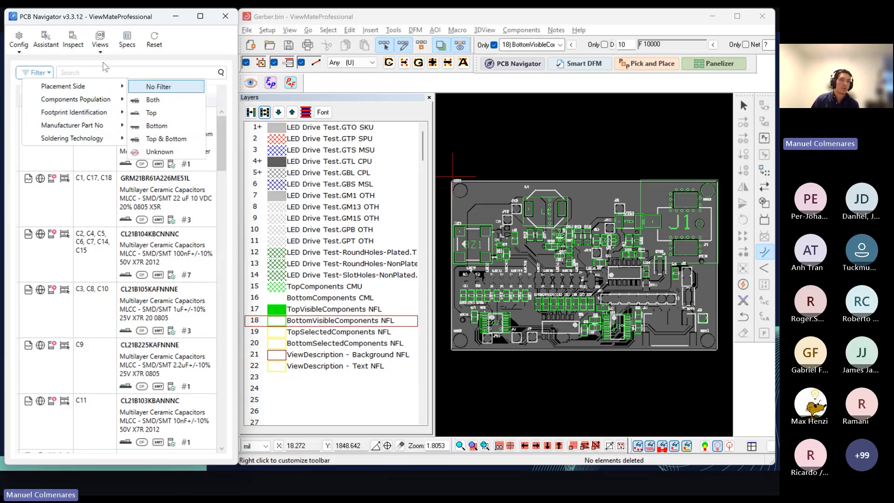
pyautogui.click(118, 74)
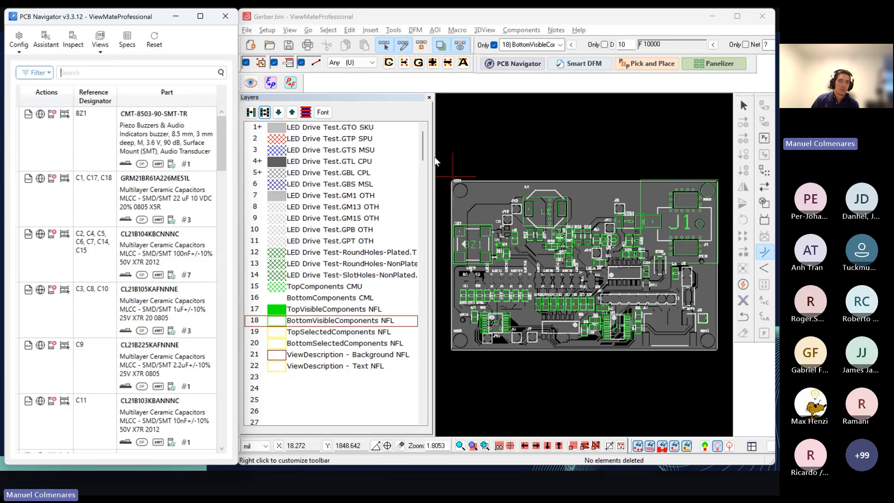
pyautogui.click(102, 49)
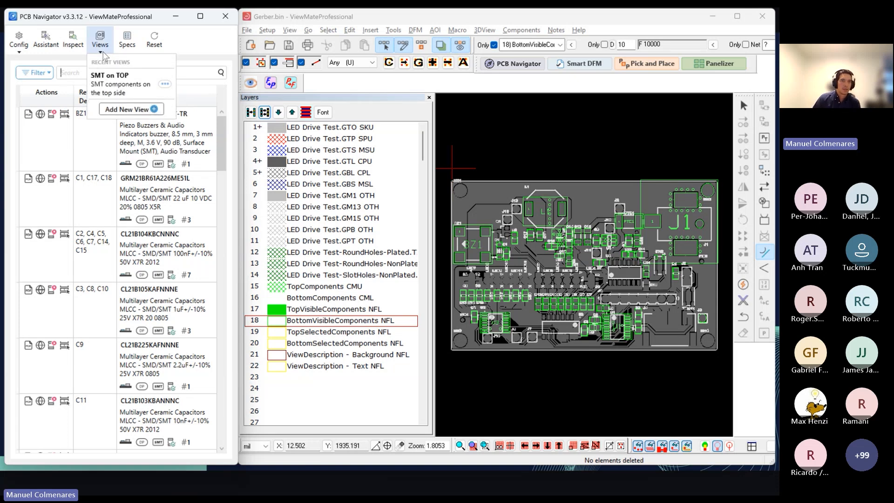
pyautogui.click(106, 51)
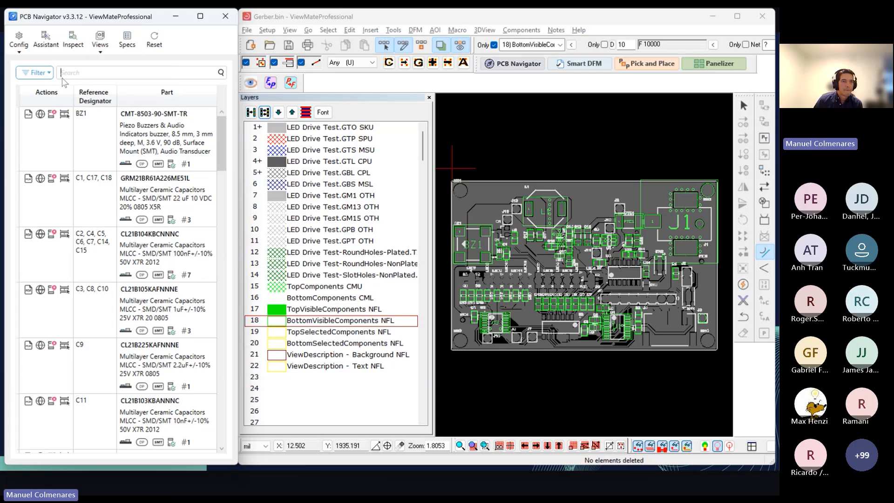
pyautogui.click(22, 46)
pyautogui.click(24, 51)
pyautogui.click(25, 51)
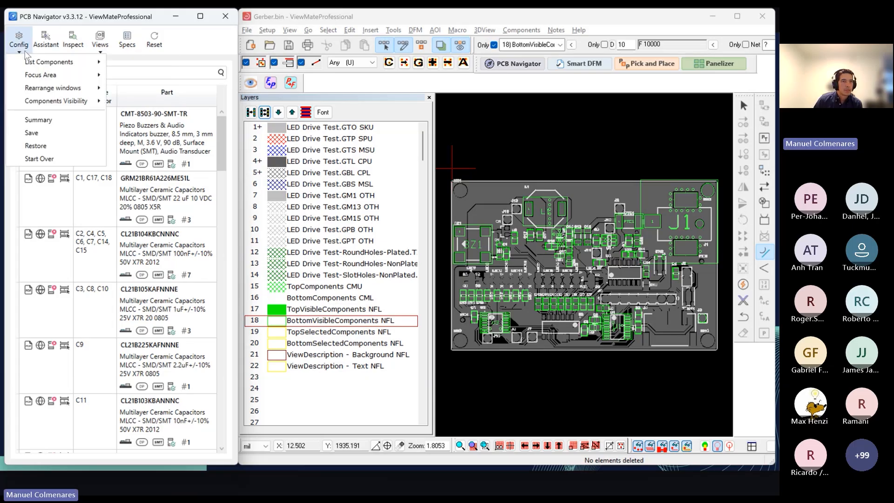
pyautogui.moveTo(49, 61)
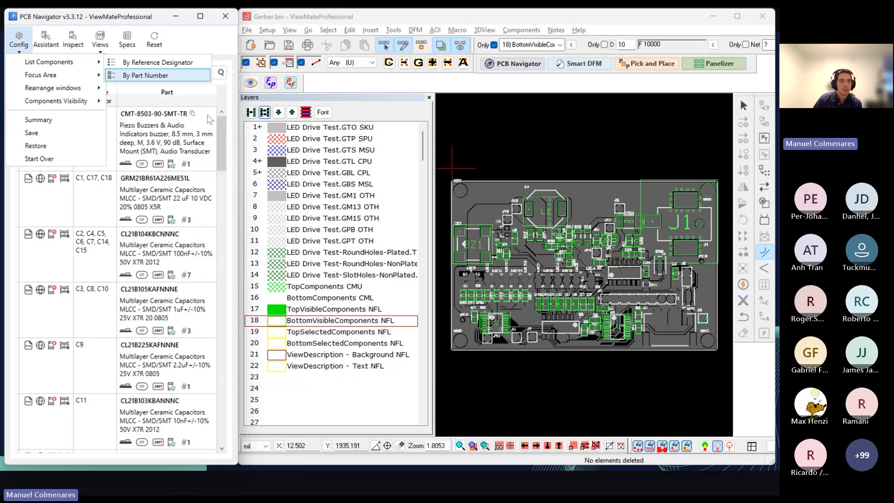
pyautogui.click(225, 85)
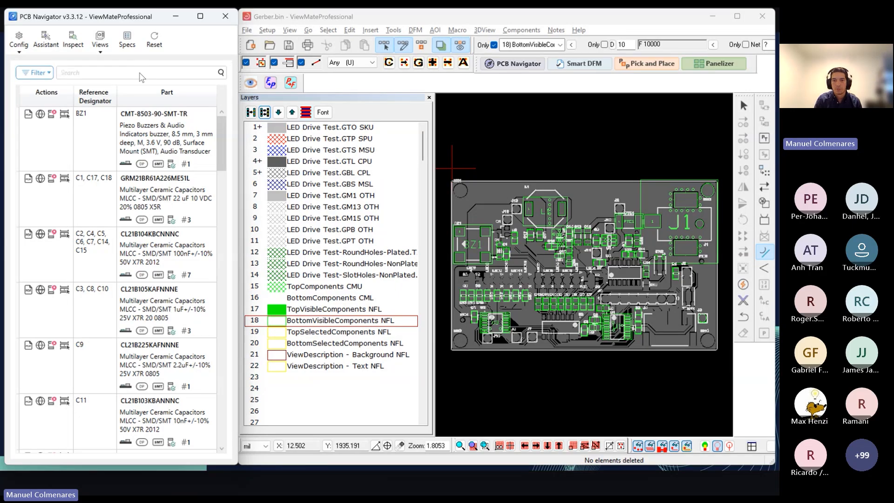
# Step: Search the components for J1, highlight the matching DC power connector on the board, and clear the search
pyautogui.write('J1')
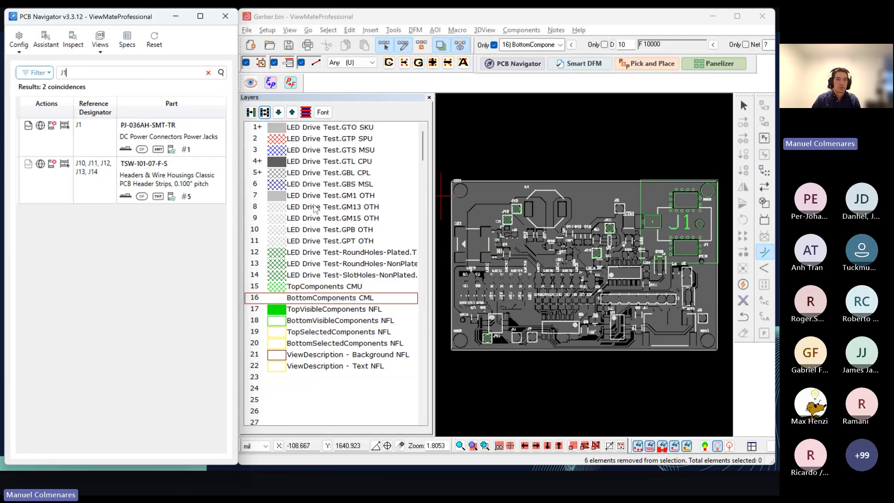
pyautogui.click(101, 175)
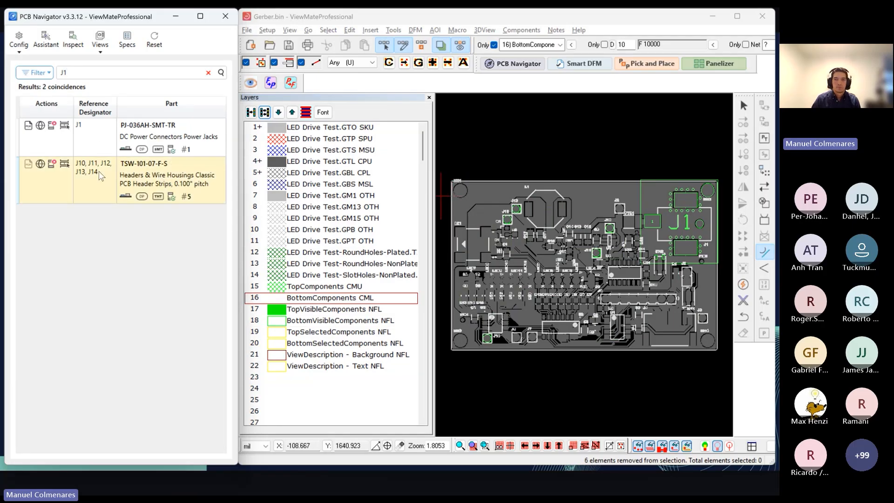
pyautogui.click(85, 143)
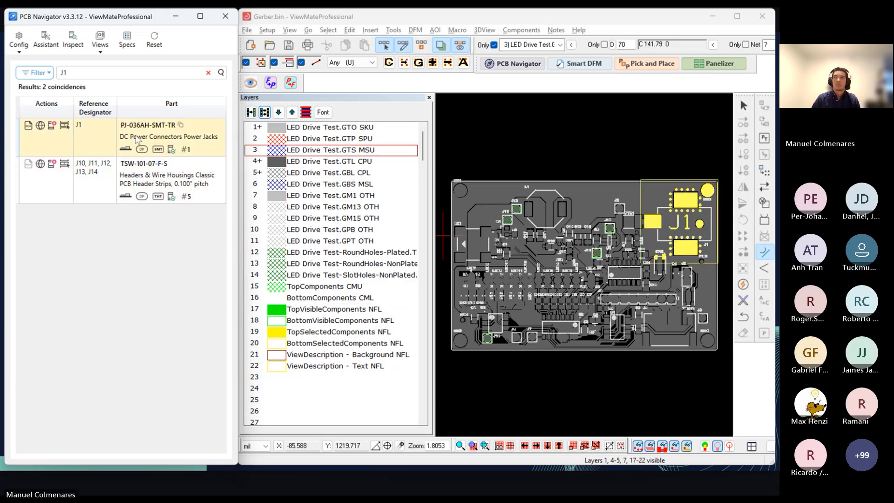
pyautogui.click(207, 73)
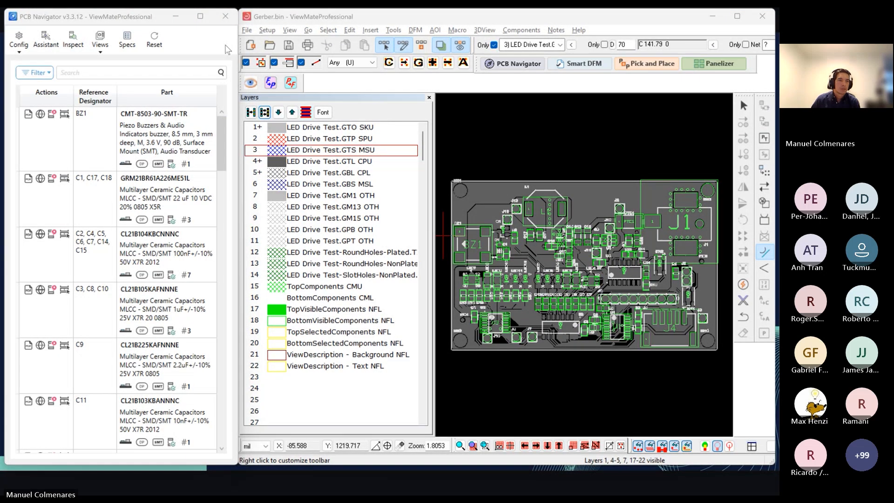
# Step: Open the datasheet of the BZ1 buzzer CMT-8503-90-SMT-TR, examine its specifications and mechanical drawings, and return to the board layout
pyautogui.click(99, 41)
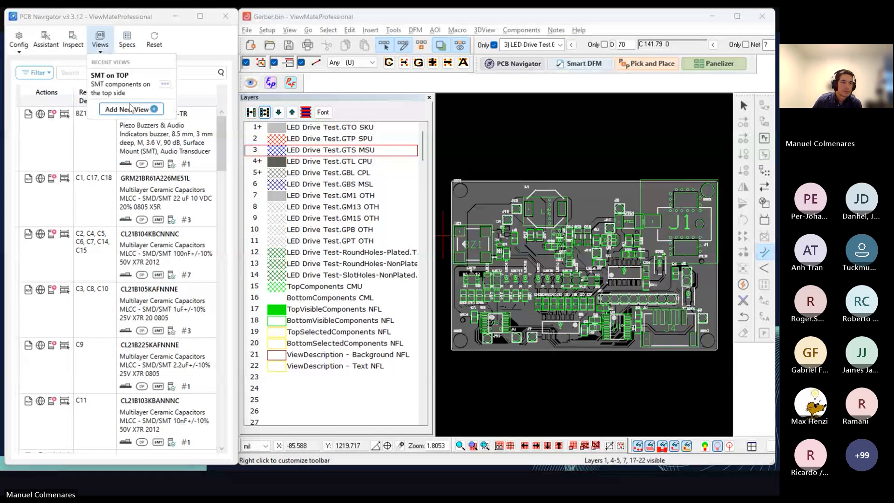
pyautogui.click(53, 138)
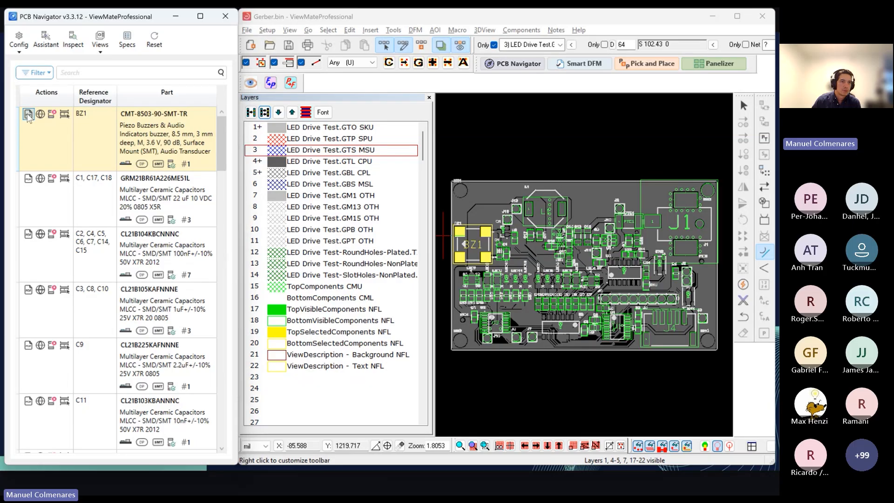
pyautogui.click(28, 114)
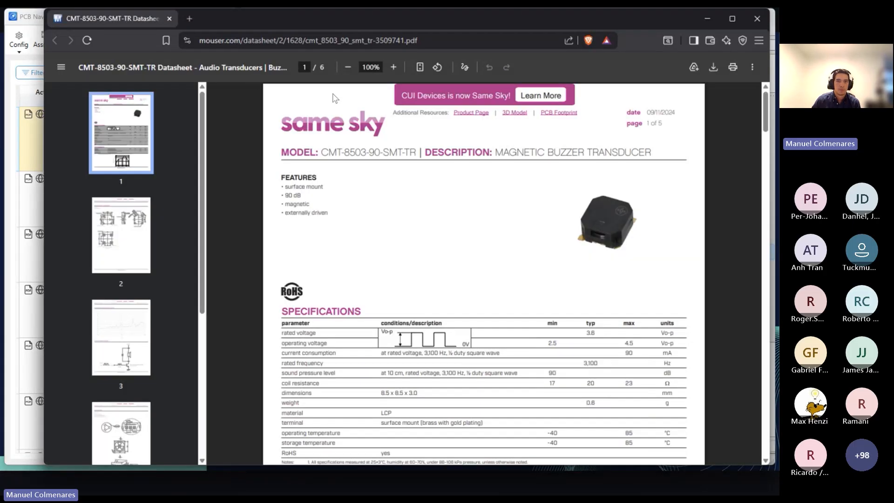
pyautogui.scroll(-15, 526, 286)
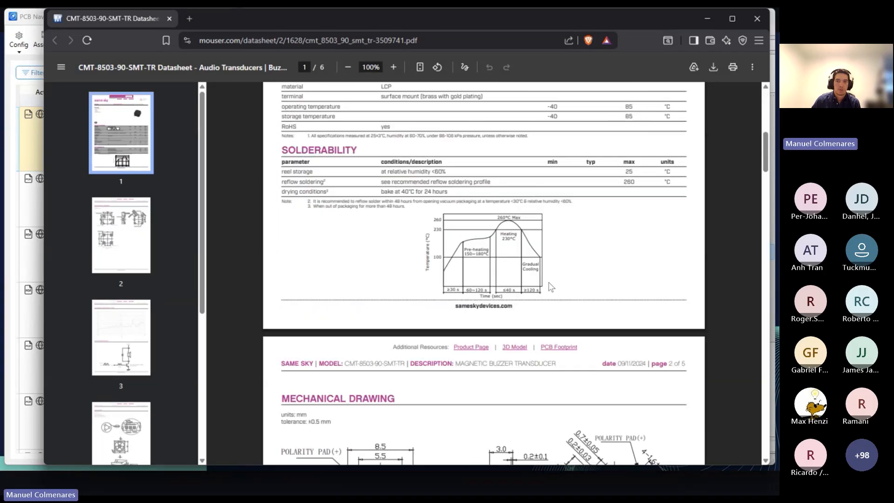
pyautogui.scroll(3, 563, 282)
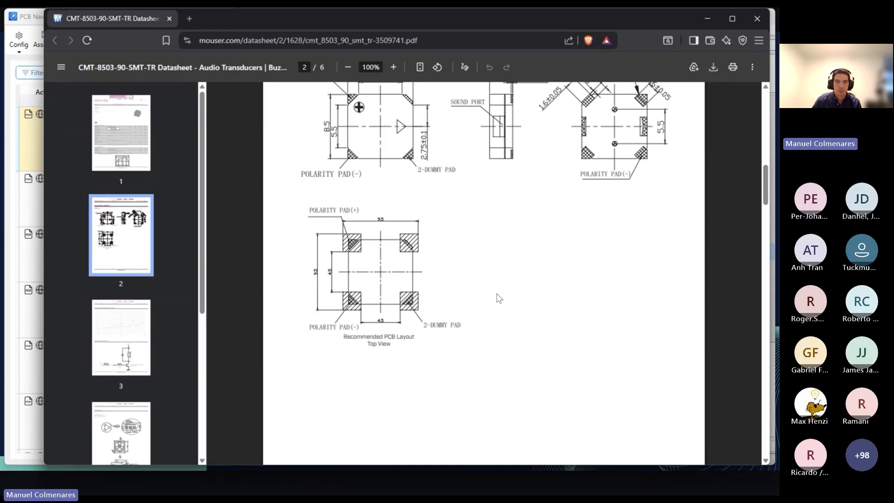
pyautogui.scroll(1, 497, 294)
pyautogui.hotkey('alt', 'Tab')
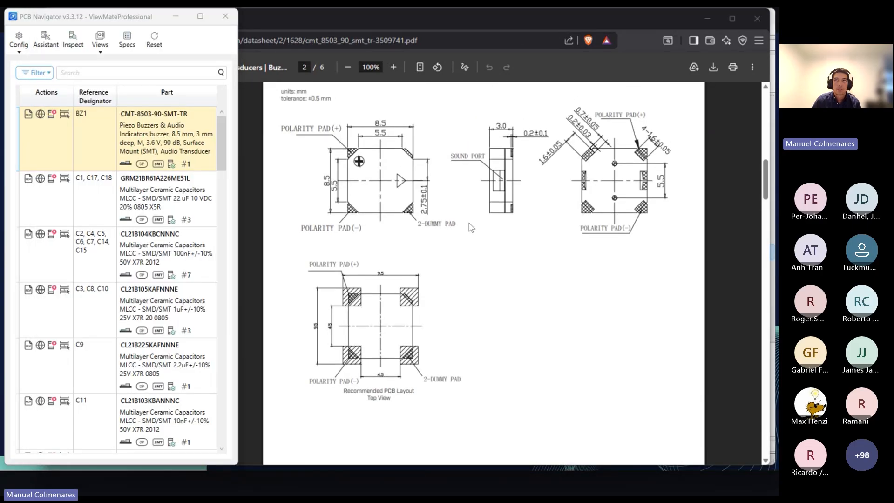
pyautogui.hotkey('alt', 'Tab')
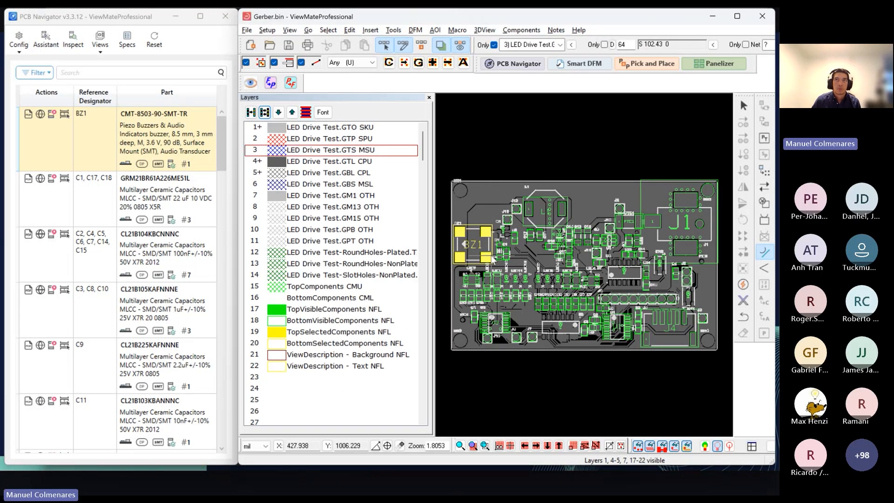
# Step: Open the Mouser product page of the BZ1 buzzer CMT-8503-90-SMT-TR, review its stock and pricing, and close the page
pyautogui.hotkey('alt', 'Tab')
pyautogui.hotkey('alt', 'Tab')
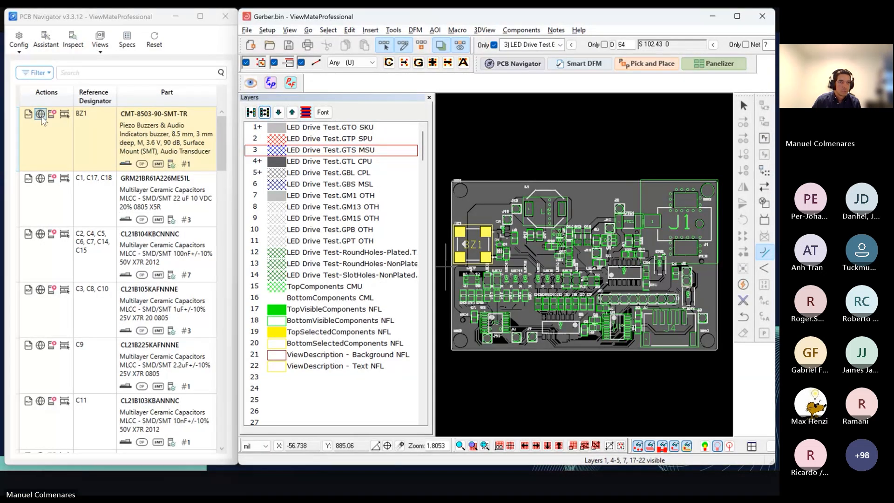
pyautogui.click(41, 114)
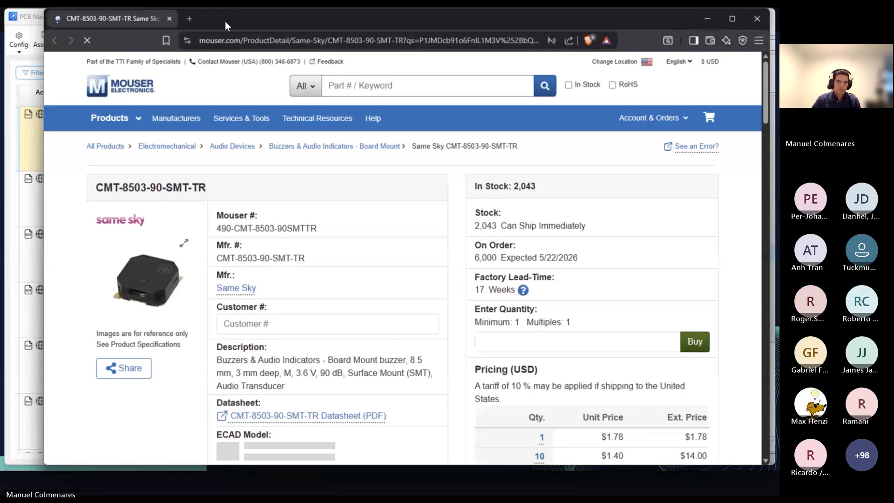
pyautogui.scroll(-1, 379, 249)
pyautogui.scroll(1, 372, 247)
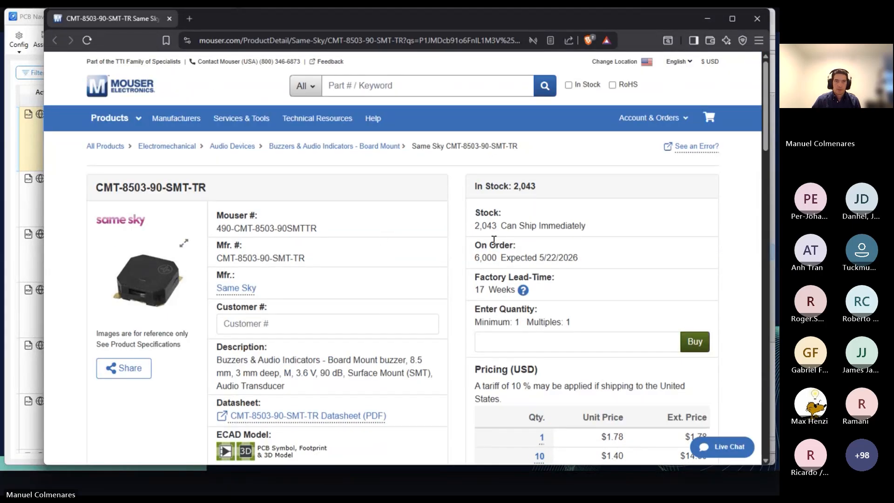
pyautogui.hotkey('ctrl', 'w')
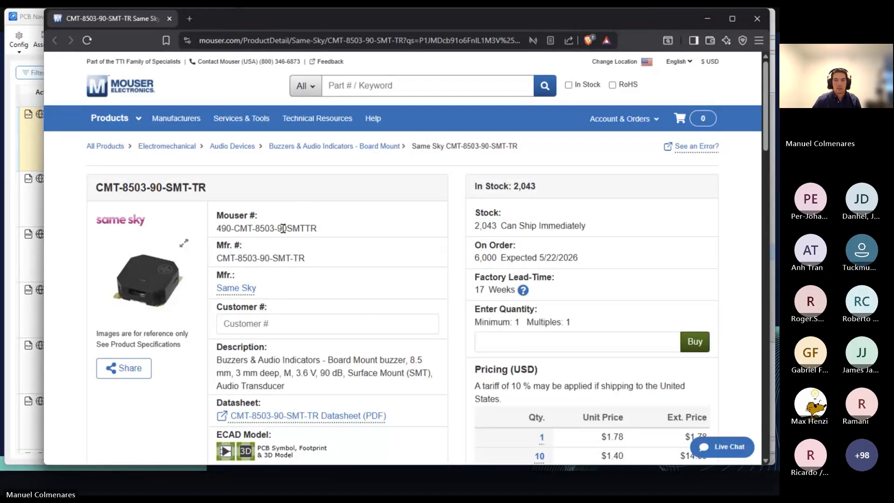
pyautogui.hotkey('ctrl', 'w')
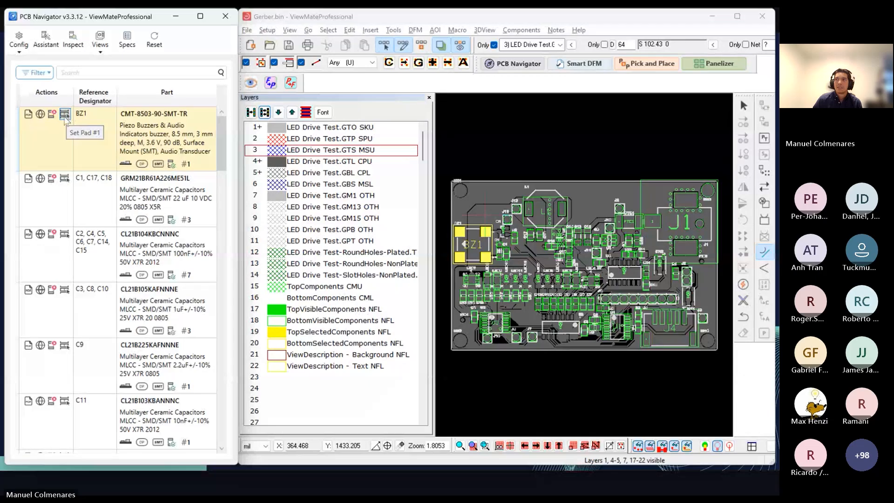
# Step: Highlight capacitor C9 (CL21B225KAFNNNE) from the parts list and examine its location on the board up close
pyautogui.scroll(-3, 212, 233)
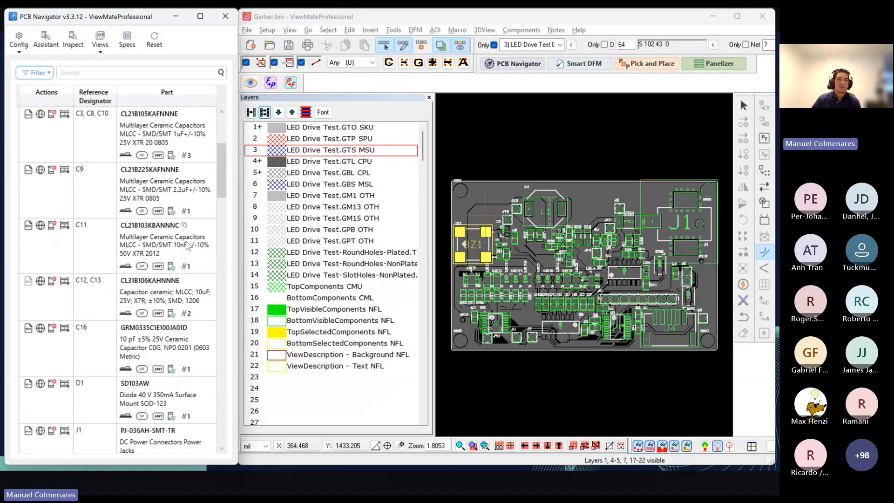
pyautogui.click(195, 197)
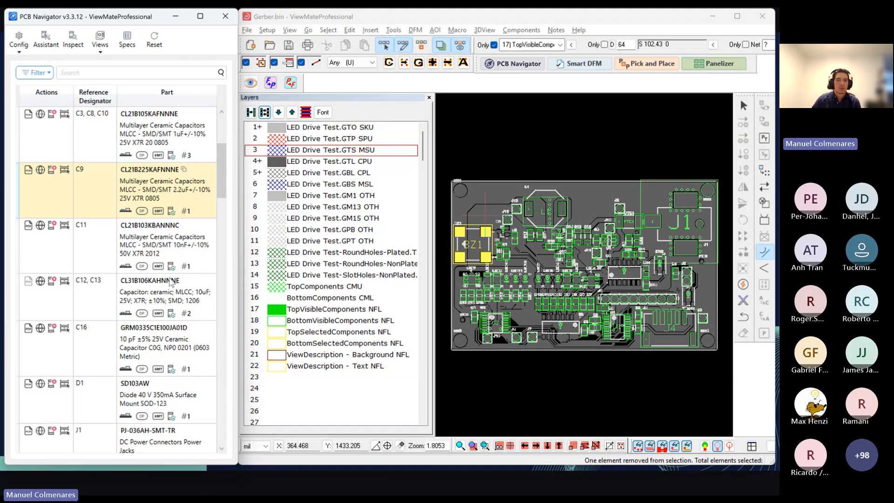
pyautogui.scroll(-3, 171, 281)
pyautogui.scroll(4, 593, 250)
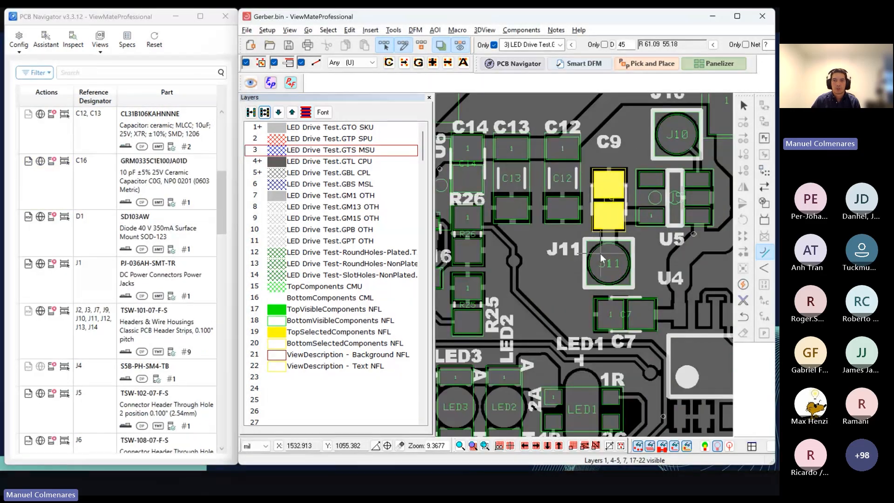
# Step: Make the TopVisibleComponents layer active and select component J11 just below C9 on the board
pyautogui.moveTo(550, 262); pyautogui.dragTo(550, 243, button='middle')
pyautogui.click(611, 247)
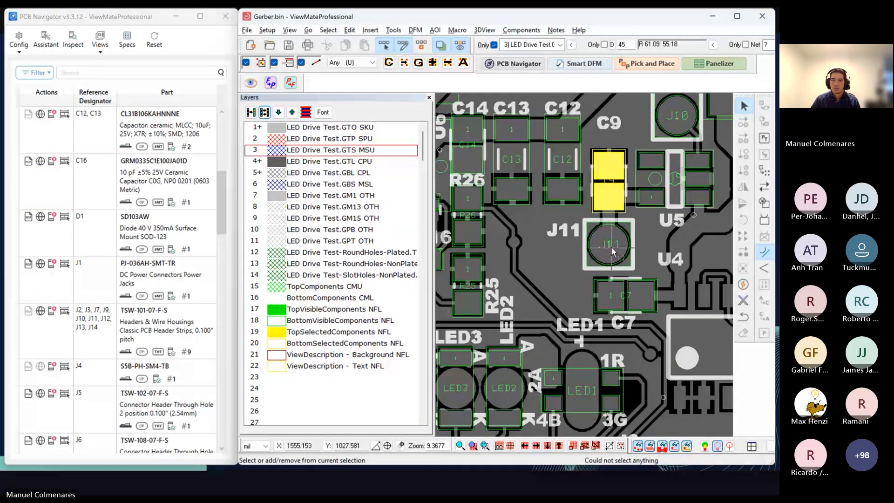
pyautogui.click(326, 310)
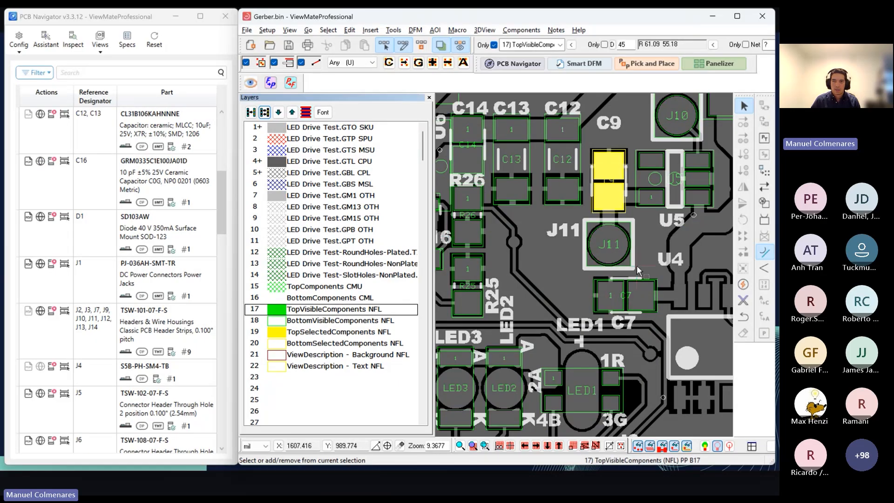
pyautogui.click(608, 253)
pyautogui.scroll(-1, 601, 269)
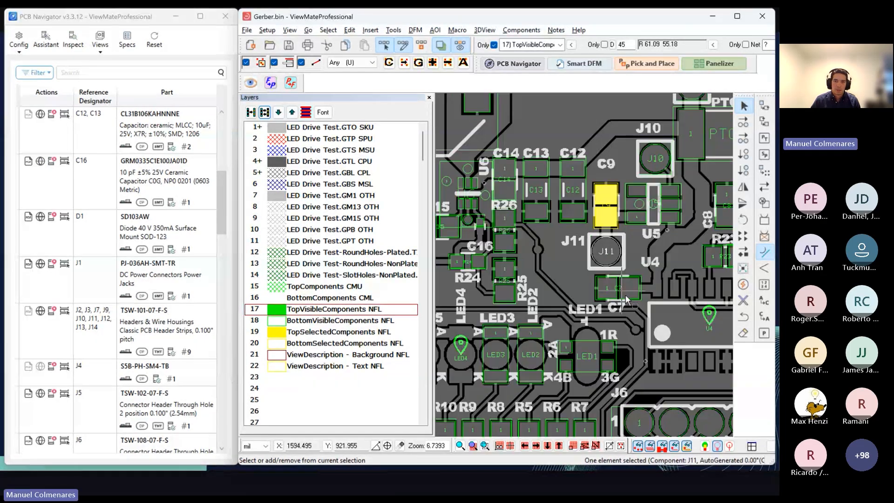
pyautogui.scroll(-1, 627, 300)
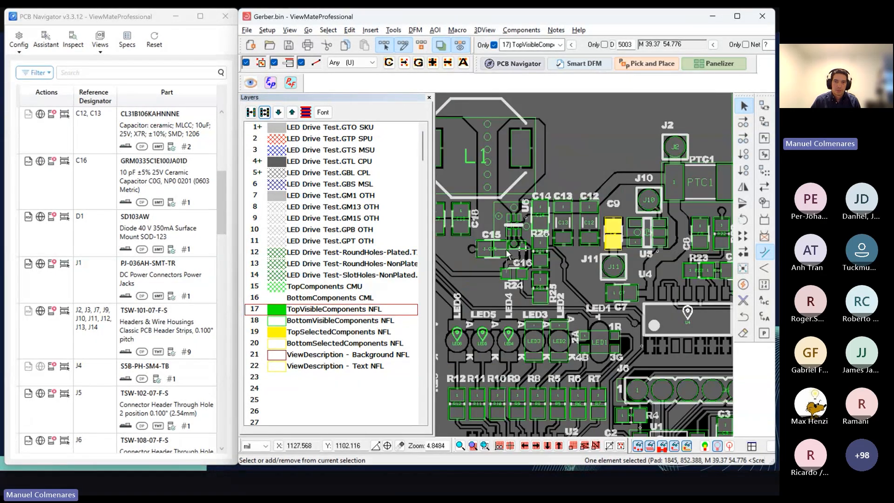
# Step: Select capacitor C15 and then inductor L1 on the board, and inspect L1 to locate its entry in the parts list
pyautogui.click(493, 248)
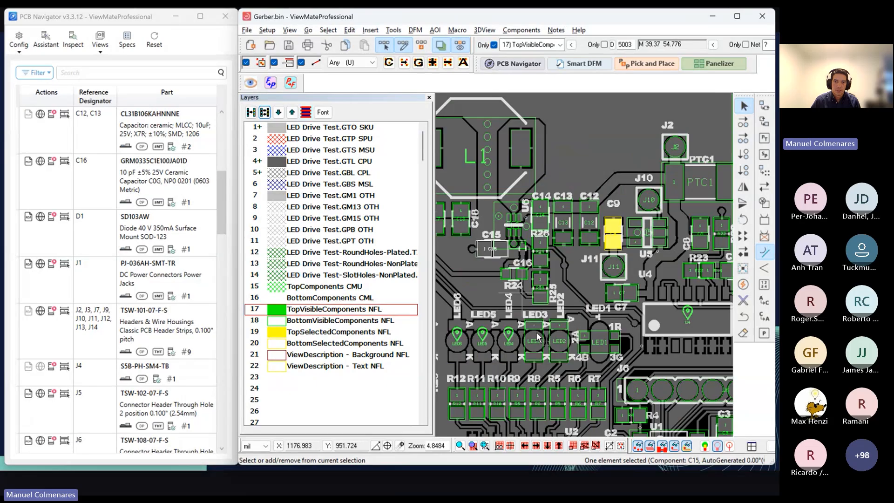
pyautogui.click(523, 160)
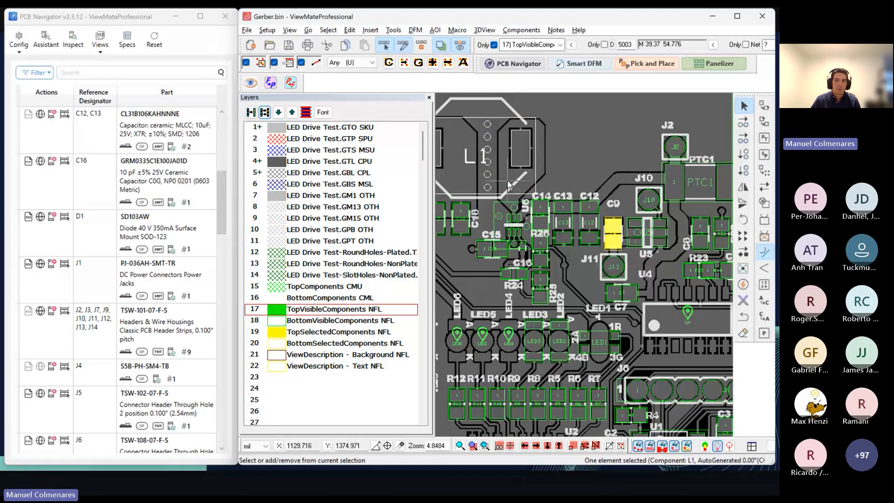
pyautogui.scroll(1, 523, 160)
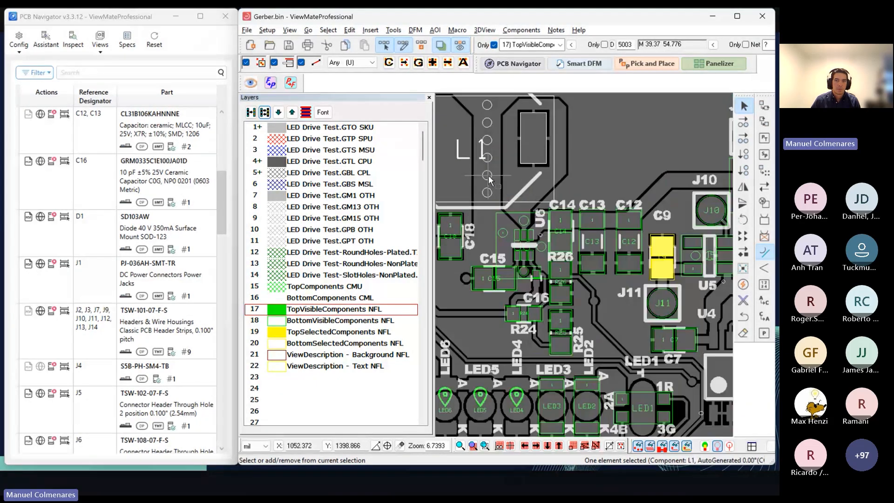
pyautogui.click(74, 45)
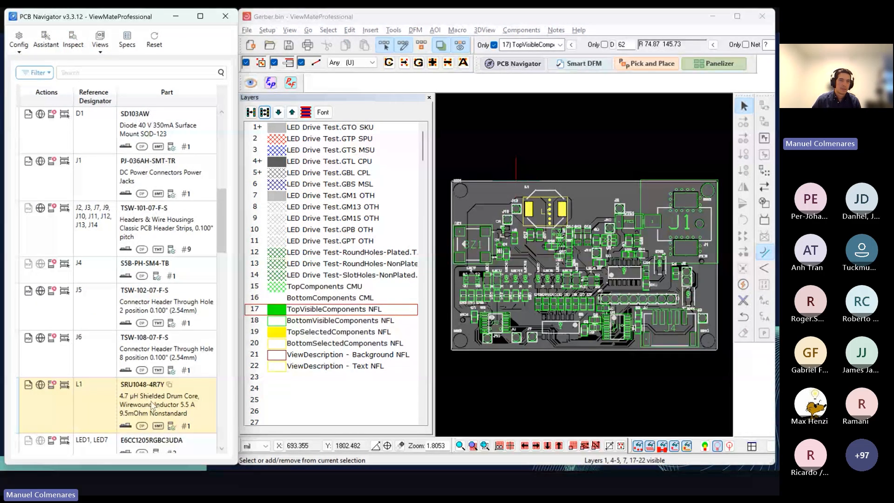
# Step: Show the part specifications of inductor L1 (SRU1048-4R7Y) and read through its electrical and mechanical values
pyautogui.click(127, 40)
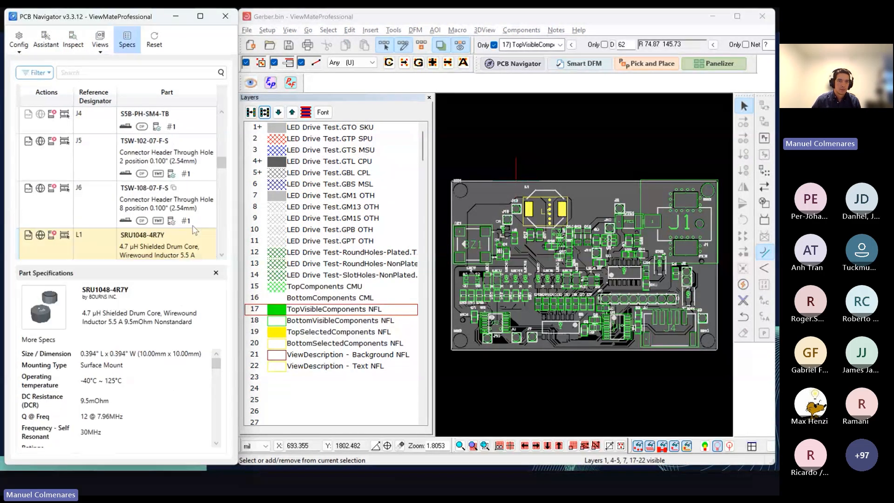
pyautogui.scroll(-2, 193, 226)
pyautogui.scroll(1, 193, 226)
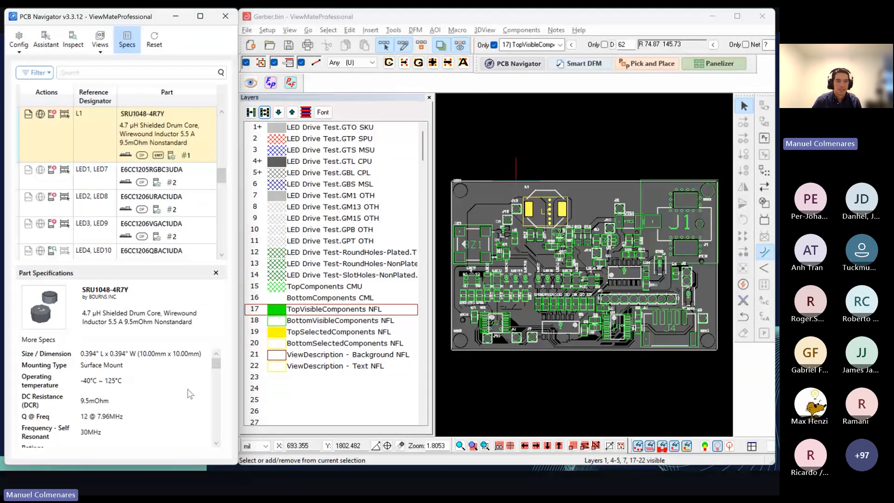
pyautogui.scroll(-2, 191, 394)
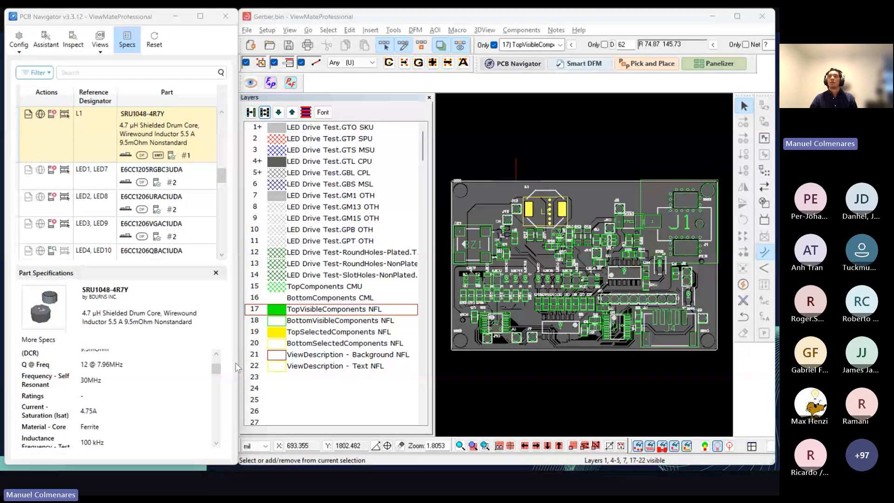
pyautogui.hotkey('alt', 'Tab')
pyautogui.click(645, 264)
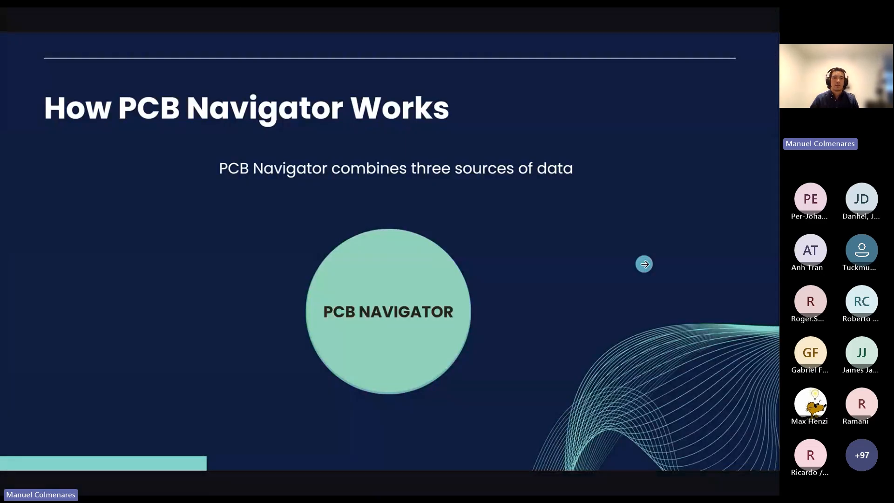